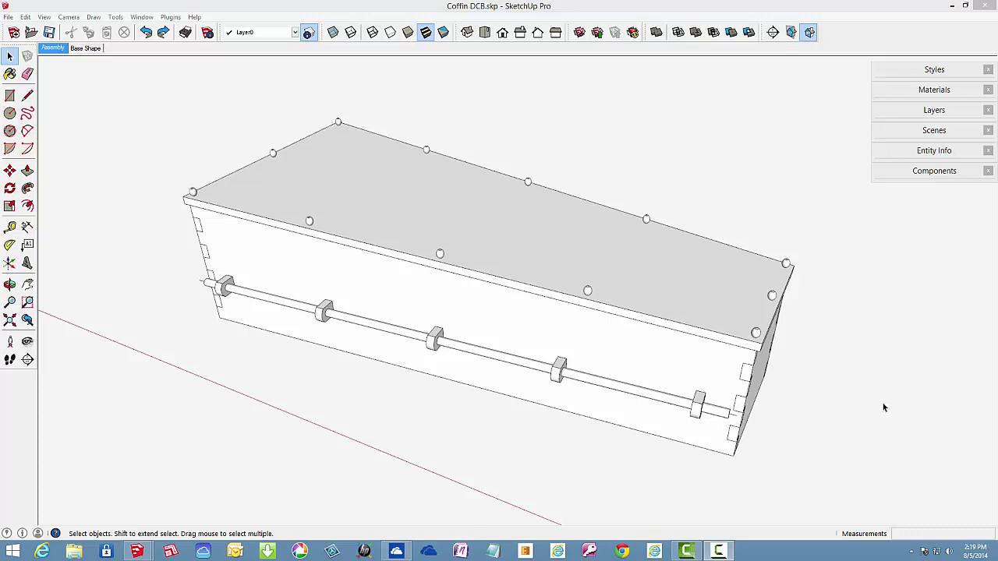
Delete the coffin lid to expose the box's interior floor boards
{"action": "key", "text": "o"}
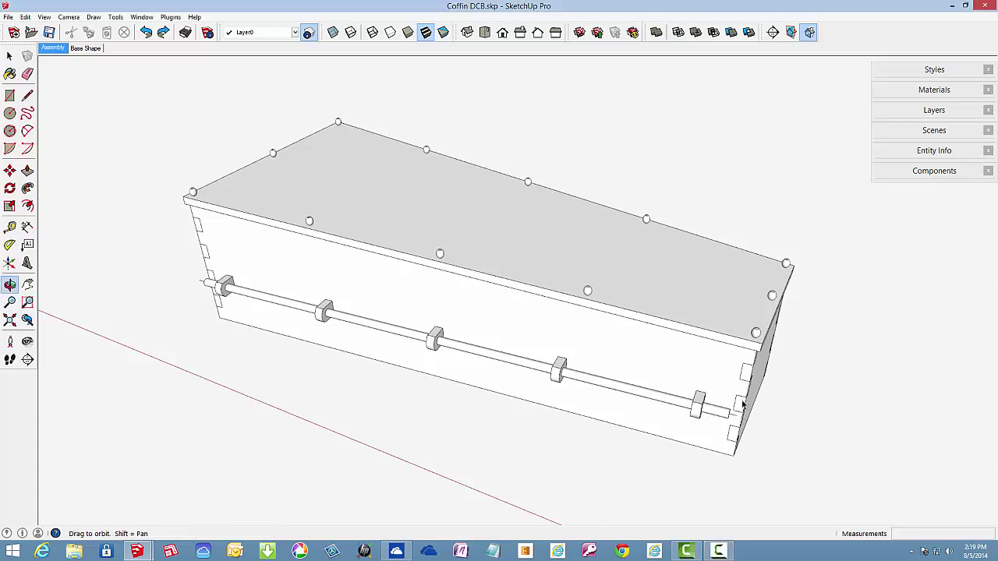
{"action": "left_click_drag", "start_coordinate": [741, 404], "coordinate": [924, 238]}
{"action": "middle_click_drag", "start_coordinate": [924, 238], "coordinate": [874, 291]}
{"action": "middle_click_drag", "start_coordinate": [740, 287], "coordinate": [740, 286]}
{"action": "left_click_drag", "start_coordinate": [740, 287], "coordinate": [723, 384]}
{"action": "middle_click_drag", "start_coordinate": [723, 384], "coordinate": [430, 447]}
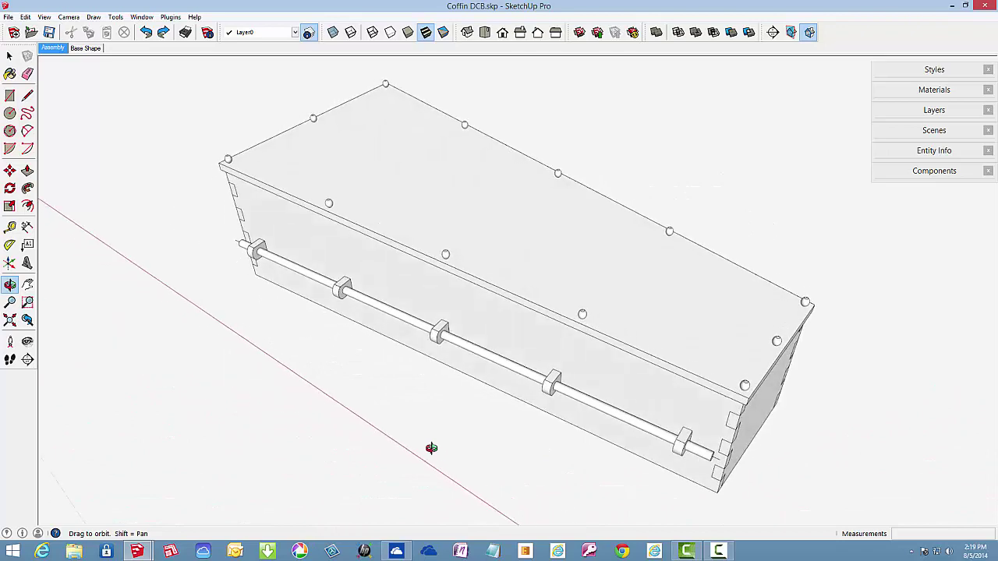
{"action": "left_click", "coordinate": [474, 223]}
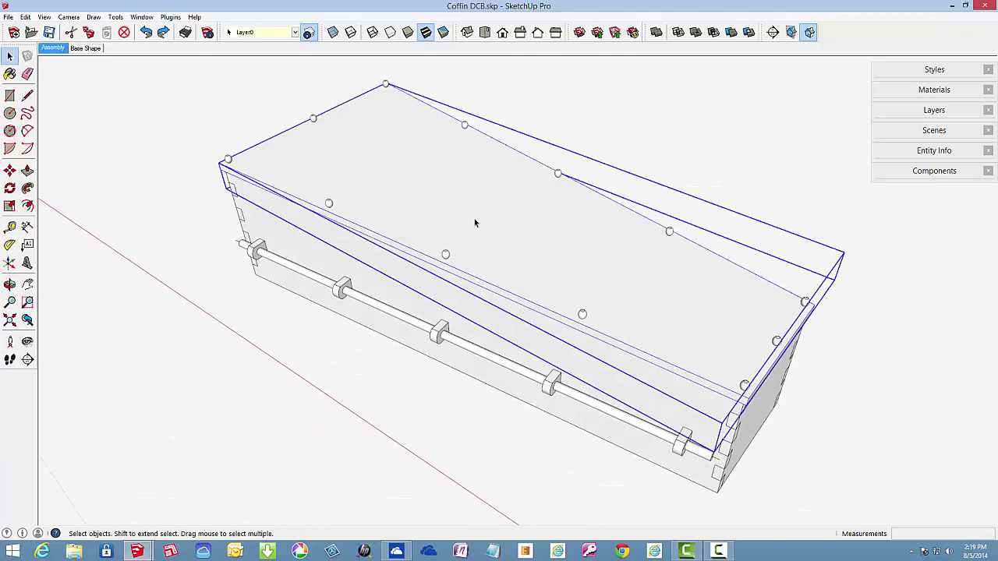
{"action": "key", "text": "Delete"}
{"action": "middle_click_drag", "start_coordinate": [571, 272], "coordinate": [584, 197]}
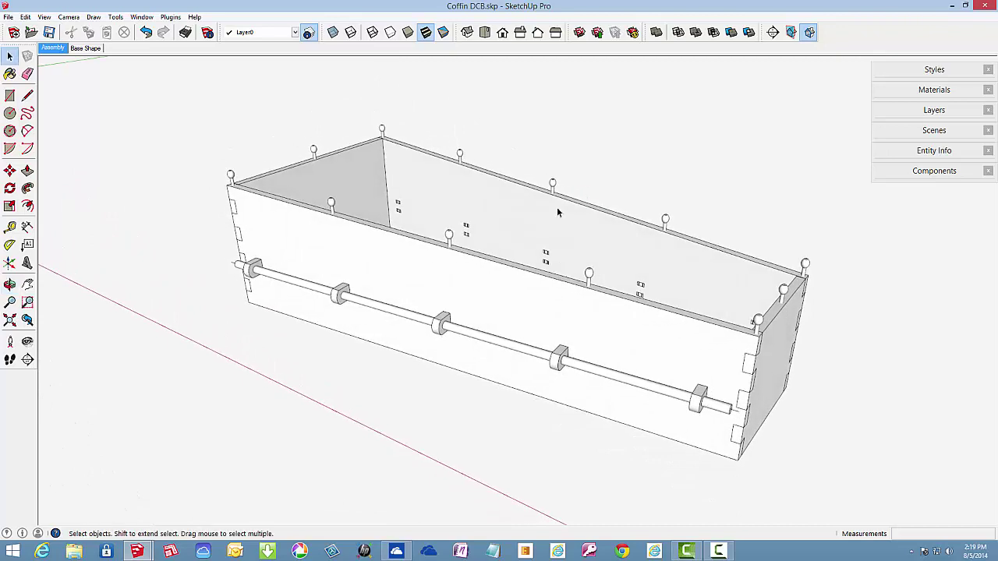
Move the front side panel out away from the box
{"action": "left_click", "coordinate": [522, 278]}
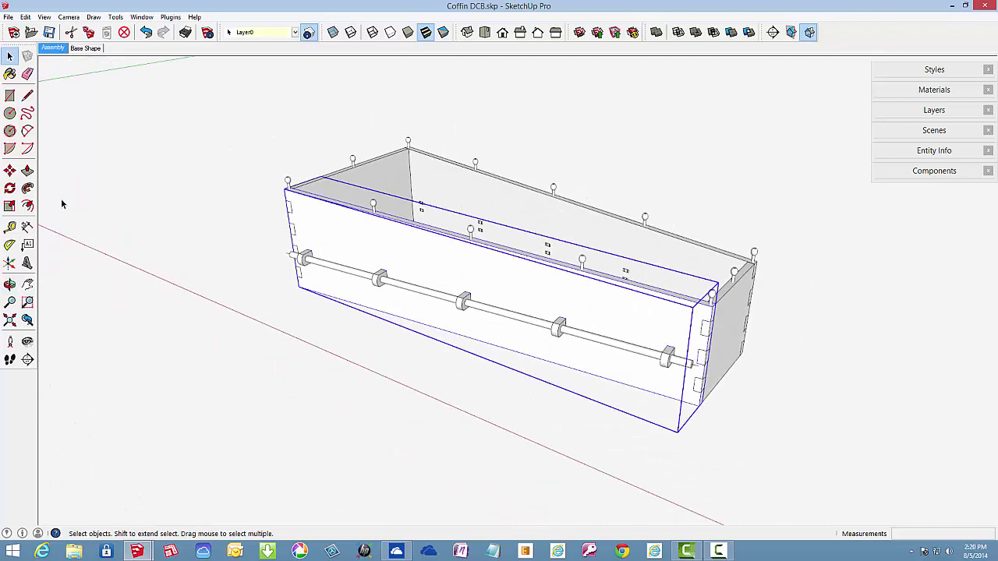
{"action": "left_click", "coordinate": [9, 170]}
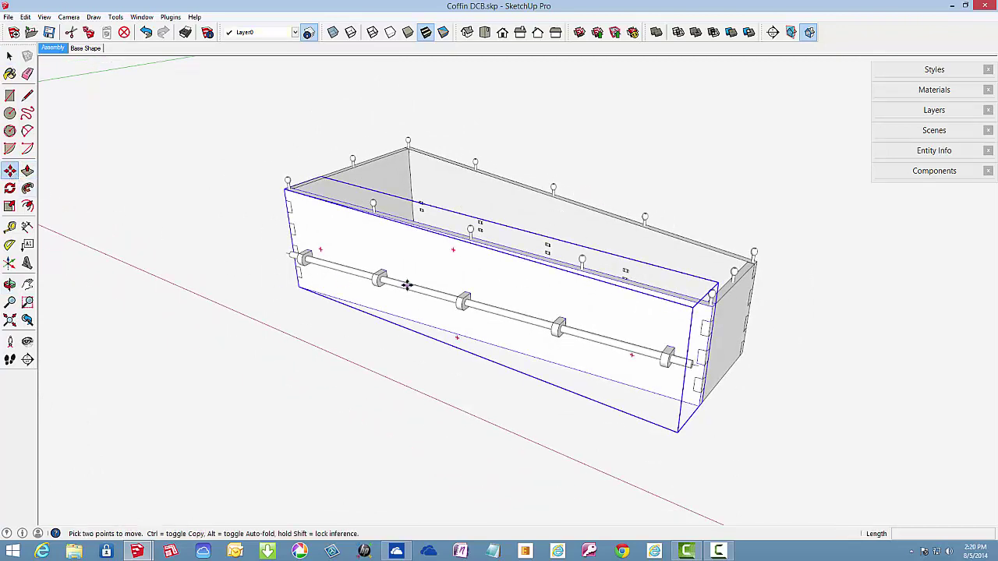
{"action": "left_click", "coordinate": [407, 285]}
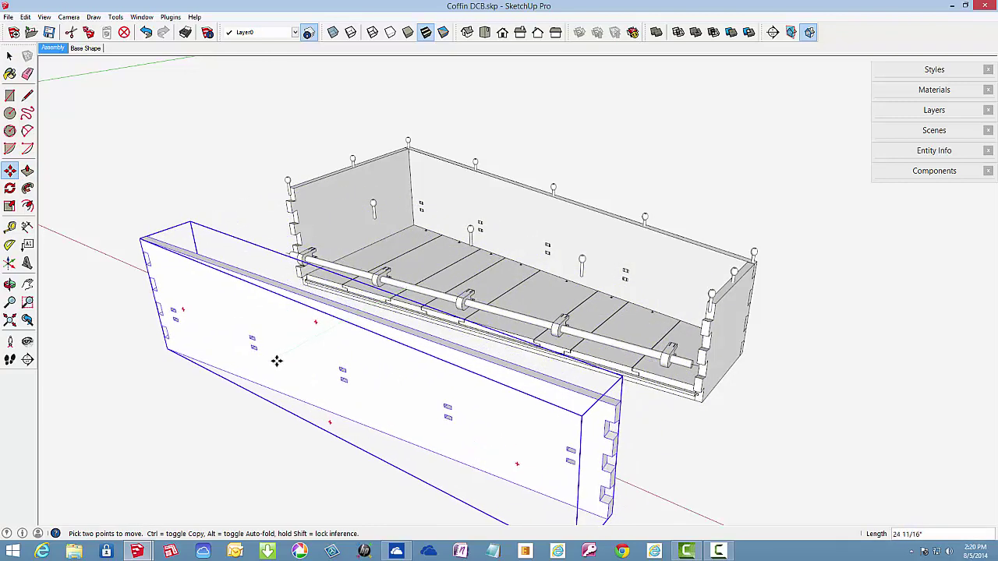
{"action": "left_click", "coordinate": [276, 360]}
{"action": "mouse_move", "coordinate": [437, 261]}
{"action": "middle_mouse_down"}
{"action": "mouse_move", "coordinate": [415, 290]}
{"action": "mouse_move", "coordinate": [570, 297]}
{"action": "mouse_move", "coordinate": [445, 226]}
{"action": "middle_mouse_up"}
Undo the panel move and restore the deleted lid onto the box
{"action": "key", "text": "m"}
{"action": "scroll", "coordinate": [445, 225], "scroll_direction": "down", "scroll_amount": 2}
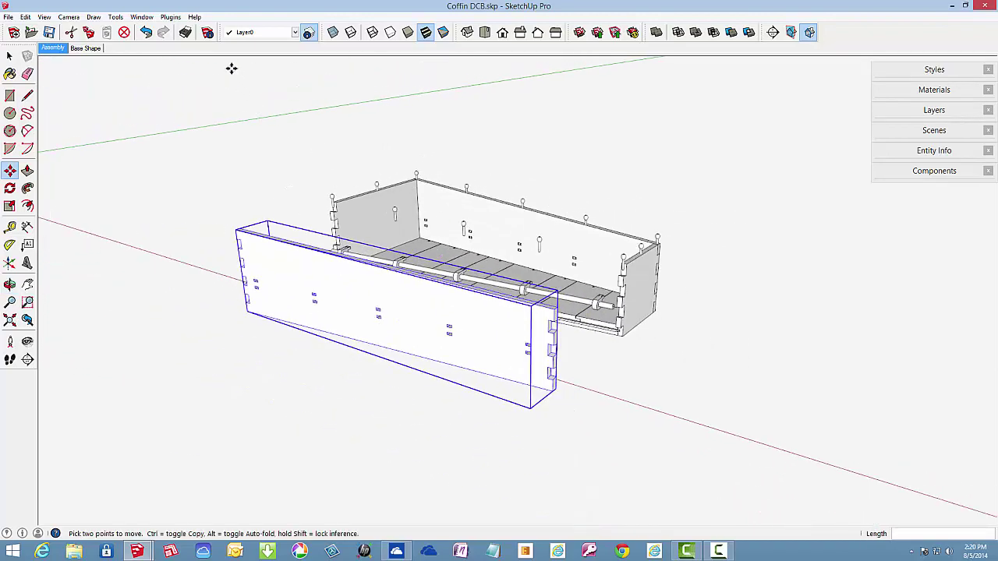
{"action": "left_click", "coordinate": [146, 32]}
{"action": "middle_click_drag", "start_coordinate": [451, 282], "coordinate": [441, 325]}
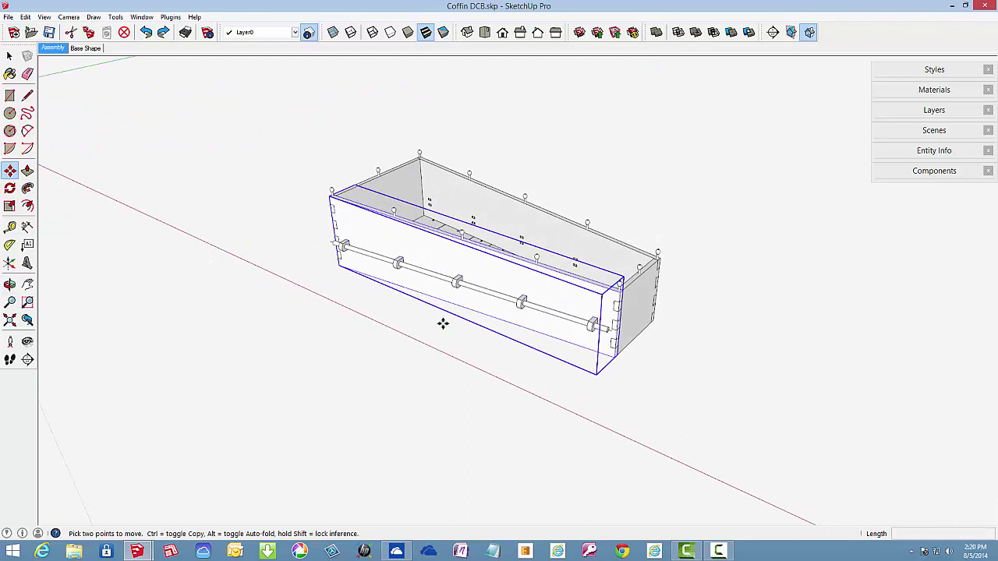
{"action": "key", "text": "ctrl+y"}
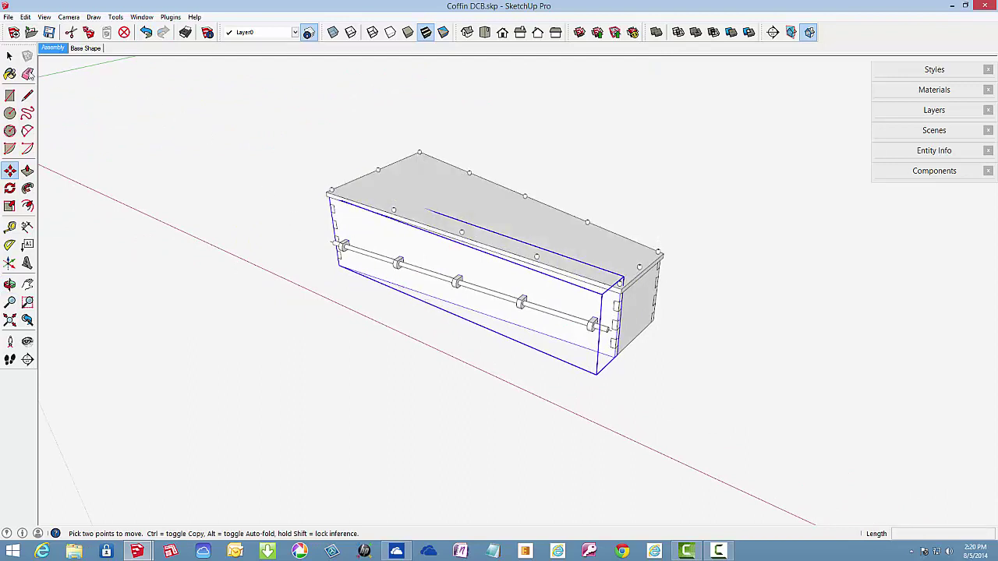
Switch to the Base Shape scene and draw a vertical edge at the base's right corner
{"action": "left_click", "coordinate": [9, 55]}
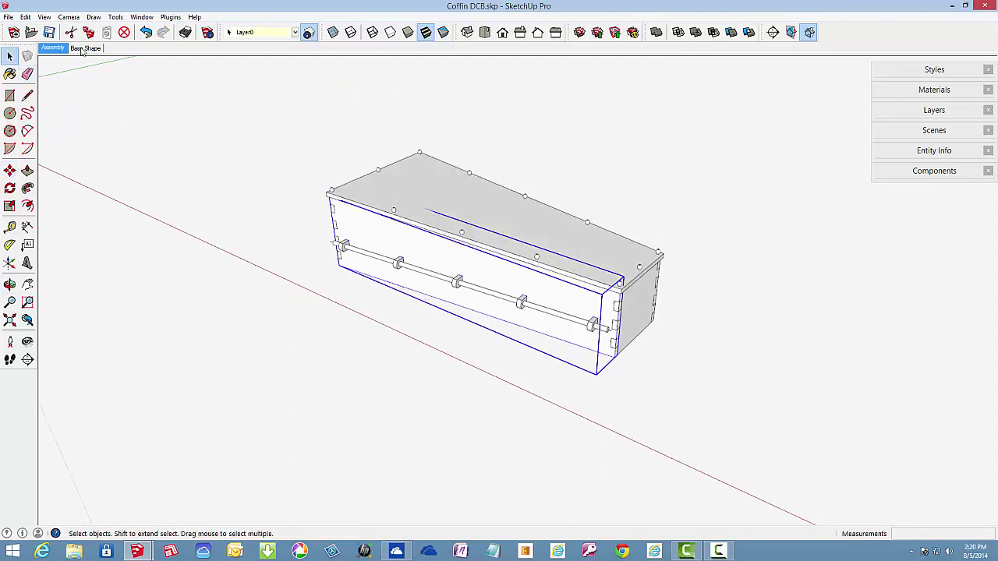
{"action": "left_click", "coordinate": [84, 49]}
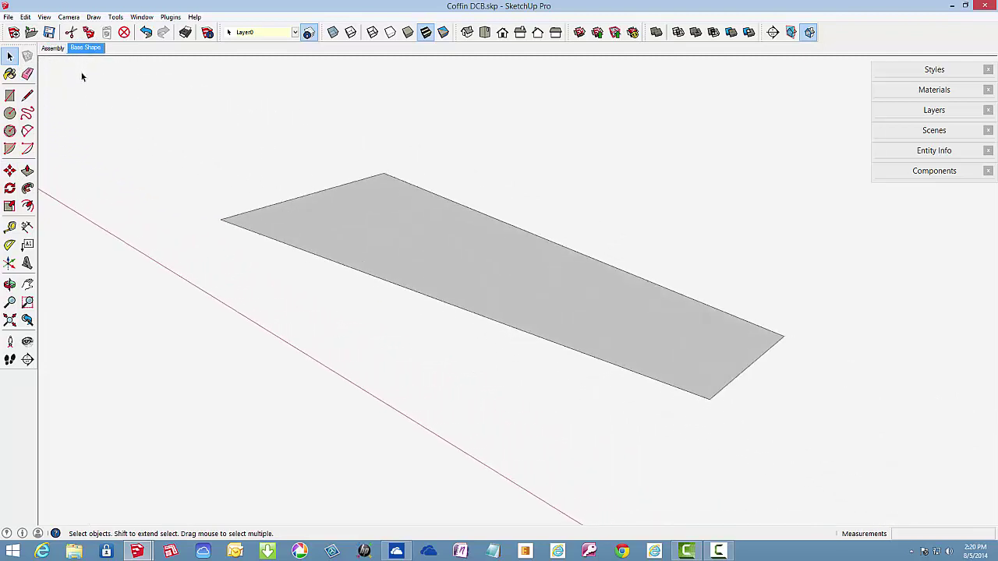
{"action": "left_click", "coordinate": [27, 95]}
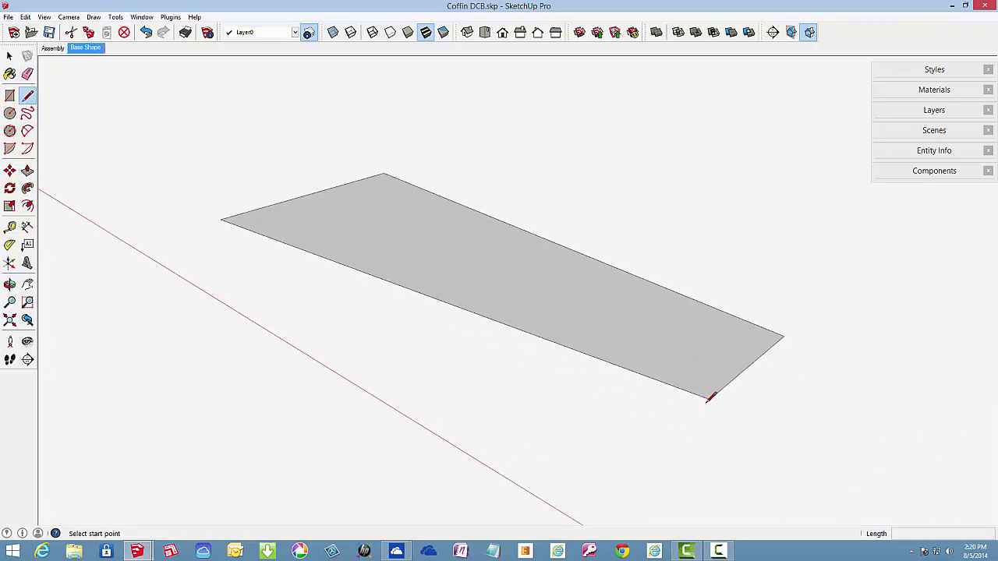
{"action": "left_click", "coordinate": [709, 399]}
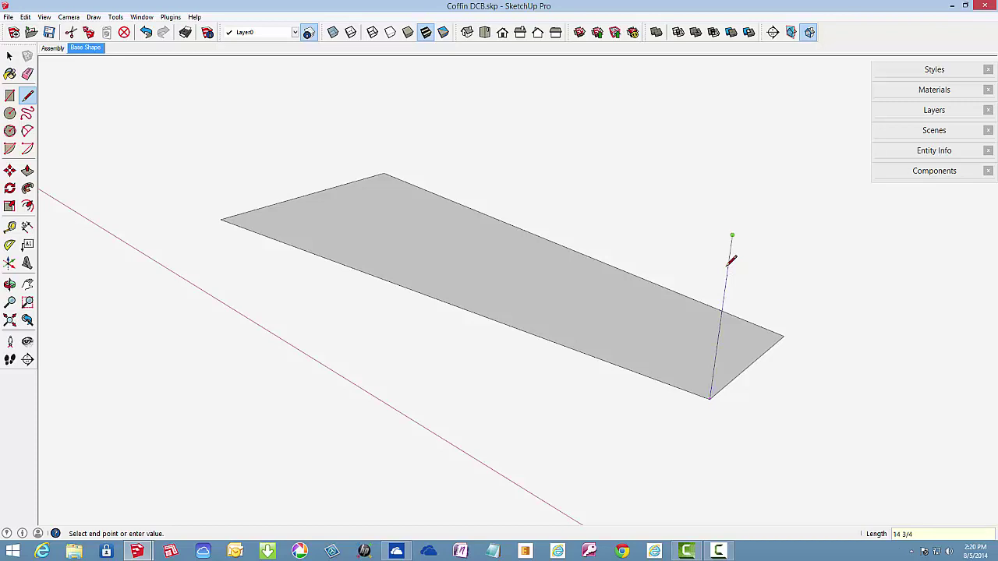
{"action": "key", "text": "Escape"}
Draw the taller left vertical edge, join both tops, and close the outline into a face
{"action": "left_click", "coordinate": [221, 219]}
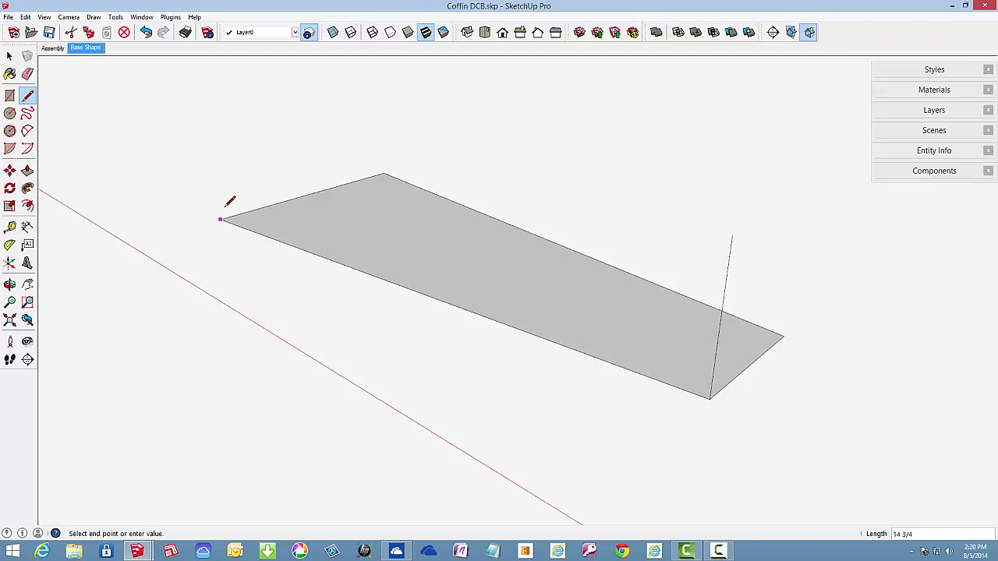
{"action": "left_click", "coordinate": [205, 83]}
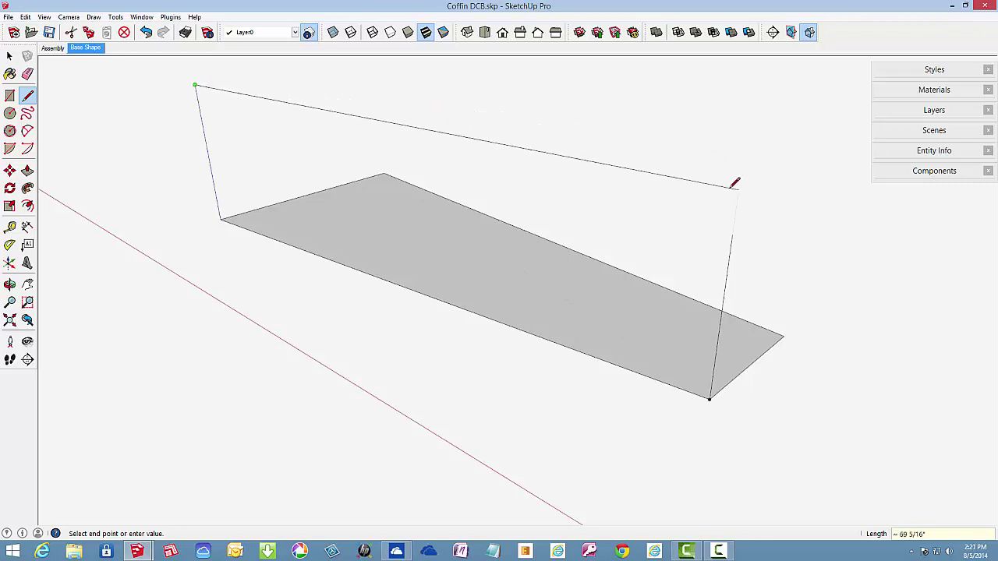
{"action": "left_click", "coordinate": [733, 233]}
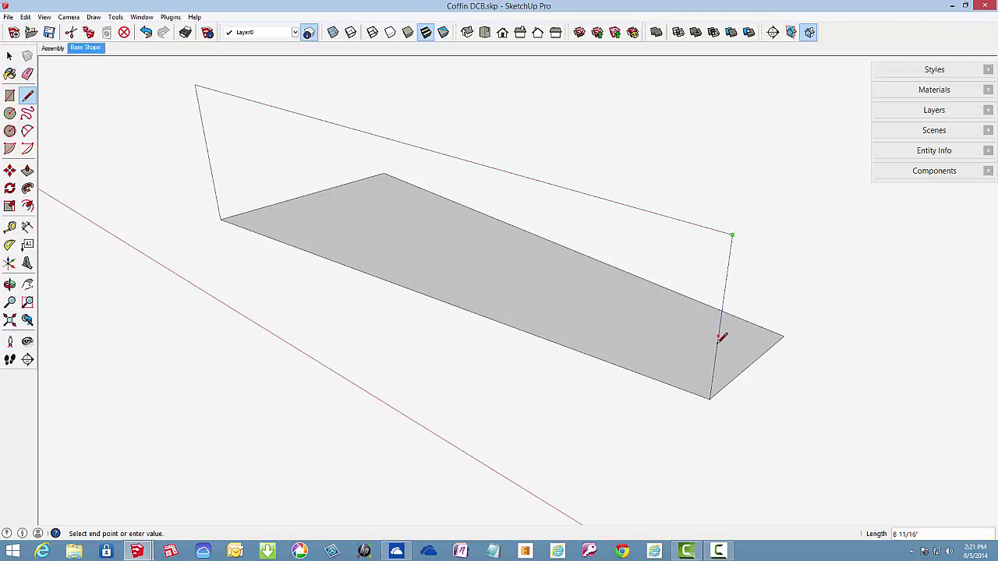
{"action": "left_click", "coordinate": [710, 397]}
{"action": "left_click", "coordinate": [711, 397]}
{"action": "left_click", "coordinate": [221, 219]}
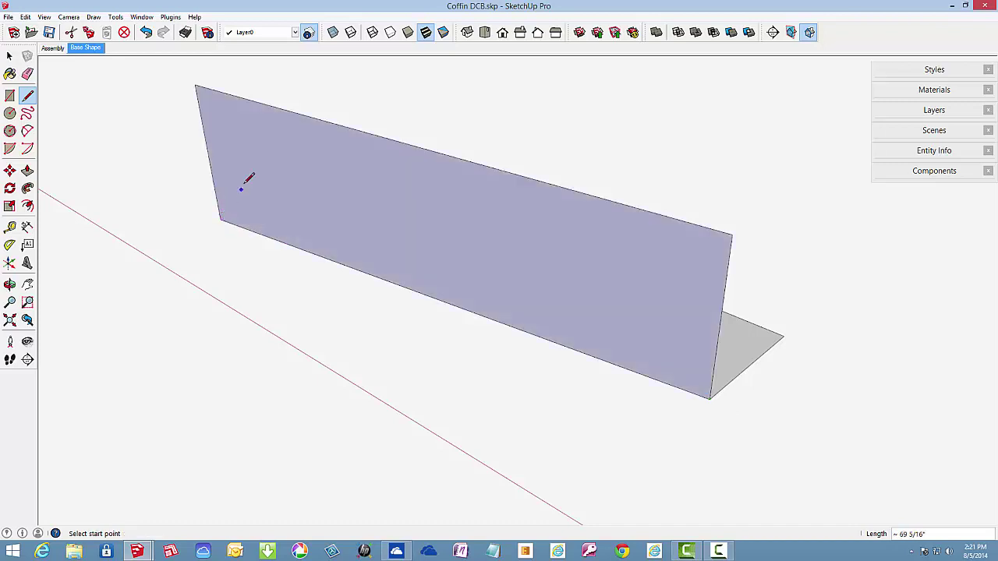
{"action": "scroll", "coordinate": [246, 180], "scroll_direction": "down", "scroll_amount": 2}
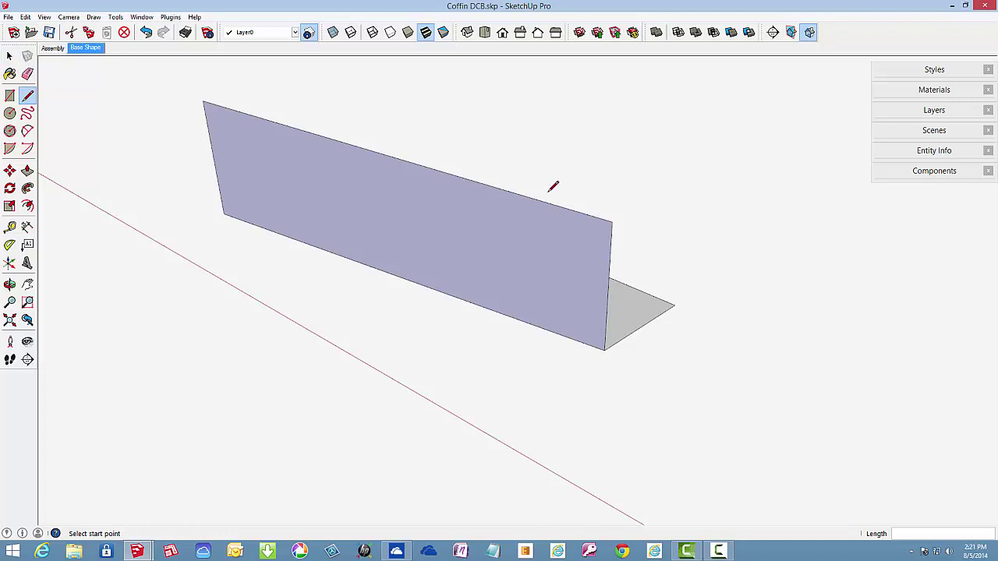
Place a guide along the panel's top edge and draw a 1 1/8" strip at its right end
{"action": "left_click", "coordinate": [10, 226]}
{"action": "double_click", "coordinate": [606, 212]}
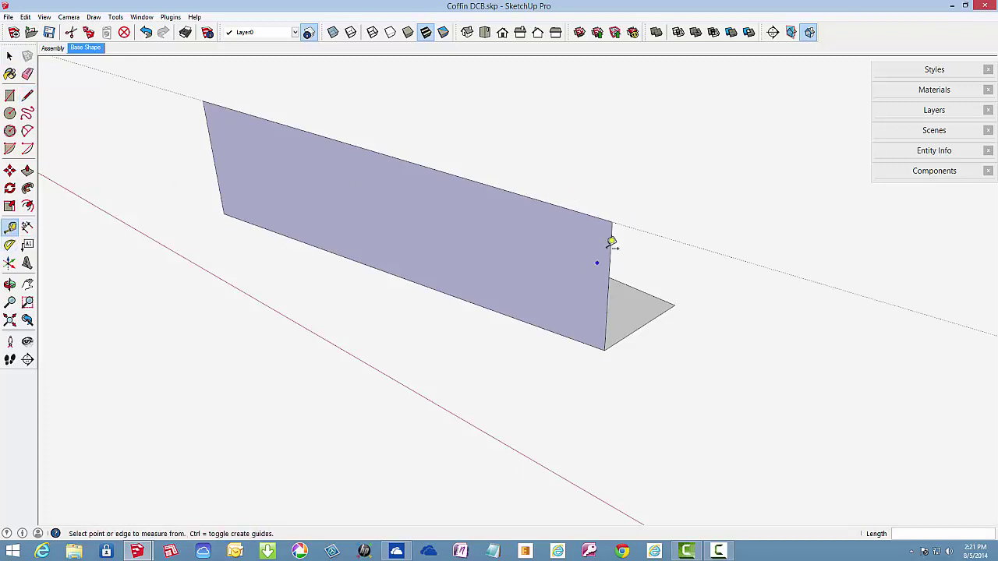
{"action": "scroll", "coordinate": [611, 233], "scroll_direction": "up", "scroll_amount": 3}
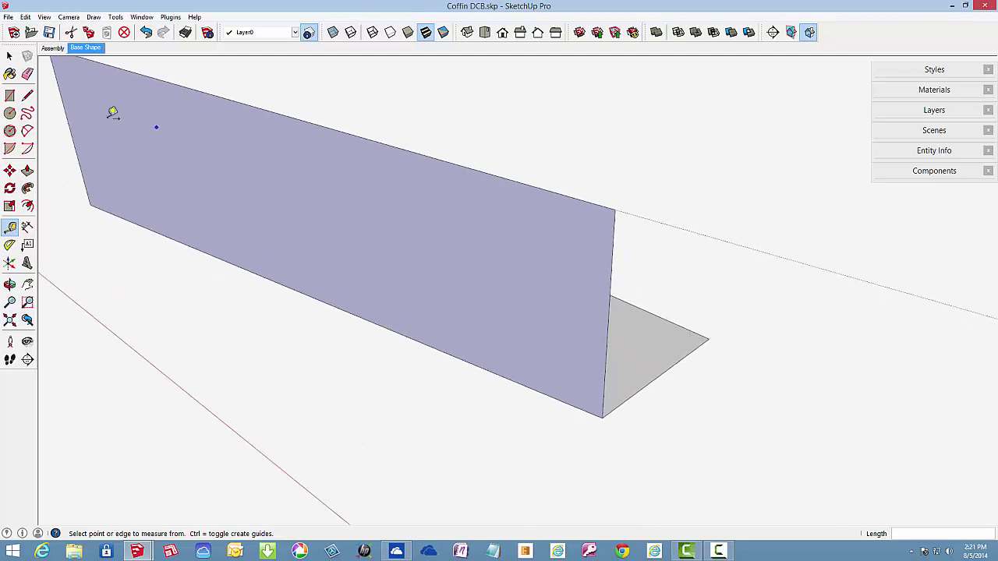
{"action": "left_click", "coordinate": [27, 95]}
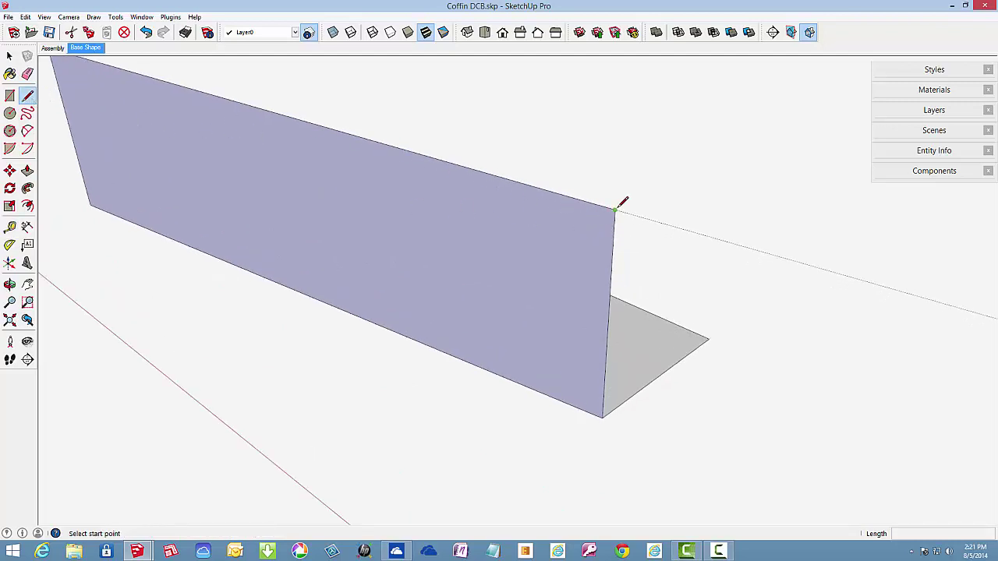
{"action": "left_click", "coordinate": [615, 208]}
{"action": "scroll", "coordinate": [616, 209], "scroll_direction": "up", "scroll_amount": 2}
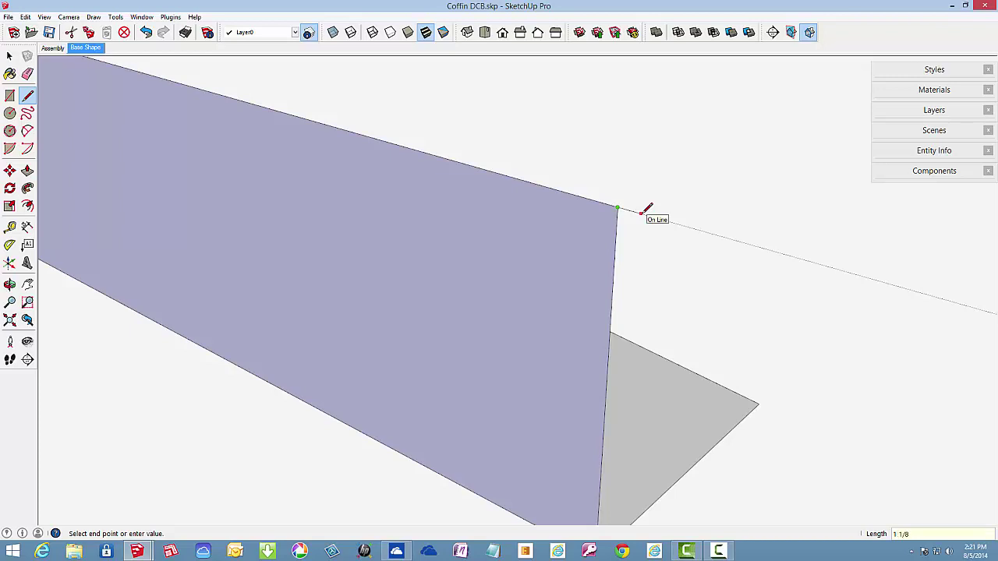
{"action": "left_click", "coordinate": [641, 212]}
{"action": "scroll", "coordinate": [625, 164], "scroll_direction": "down", "scroll_amount": 3}
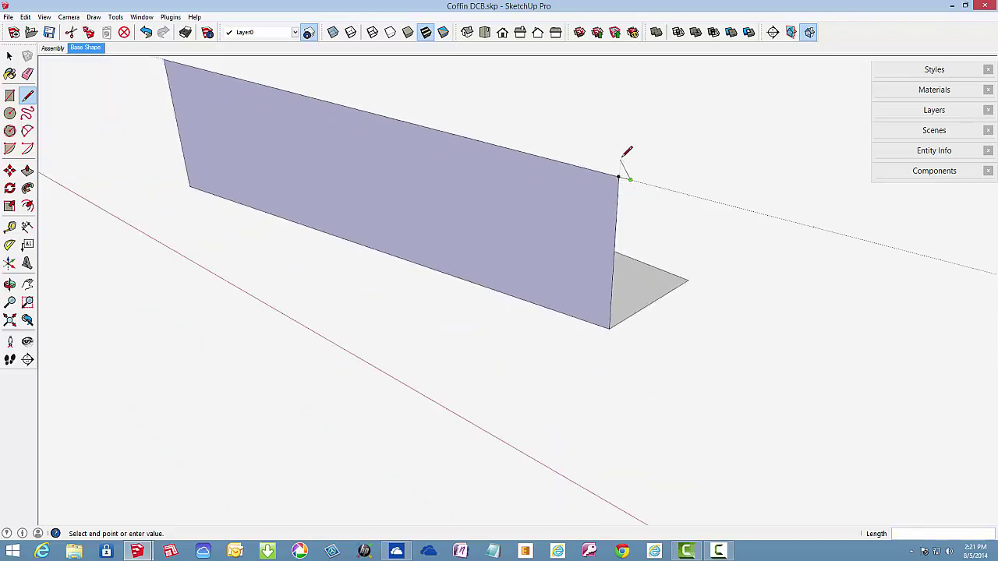
{"action": "left_click", "coordinate": [622, 332]}
{"action": "left_click", "coordinate": [610, 328]}
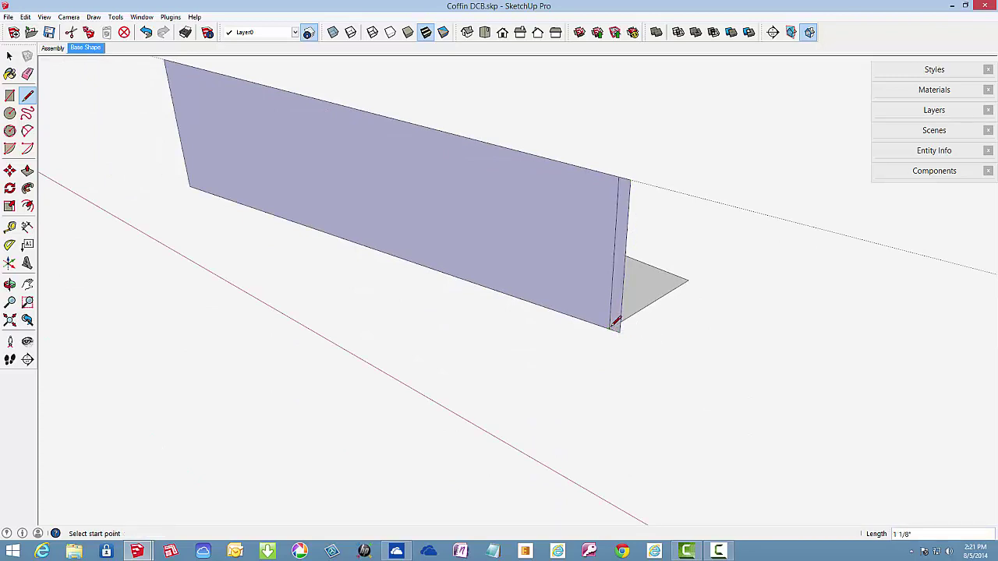
{"action": "scroll", "coordinate": [524, 260], "scroll_direction": "down", "scroll_amount": 2}
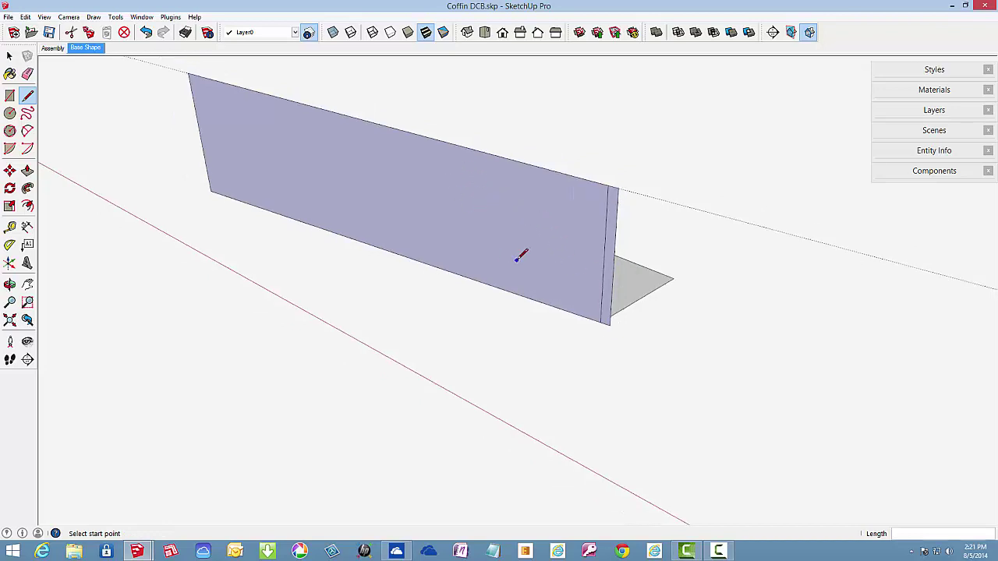
{"action": "scroll", "coordinate": [510, 195], "scroll_direction": "up", "scroll_amount": 2}
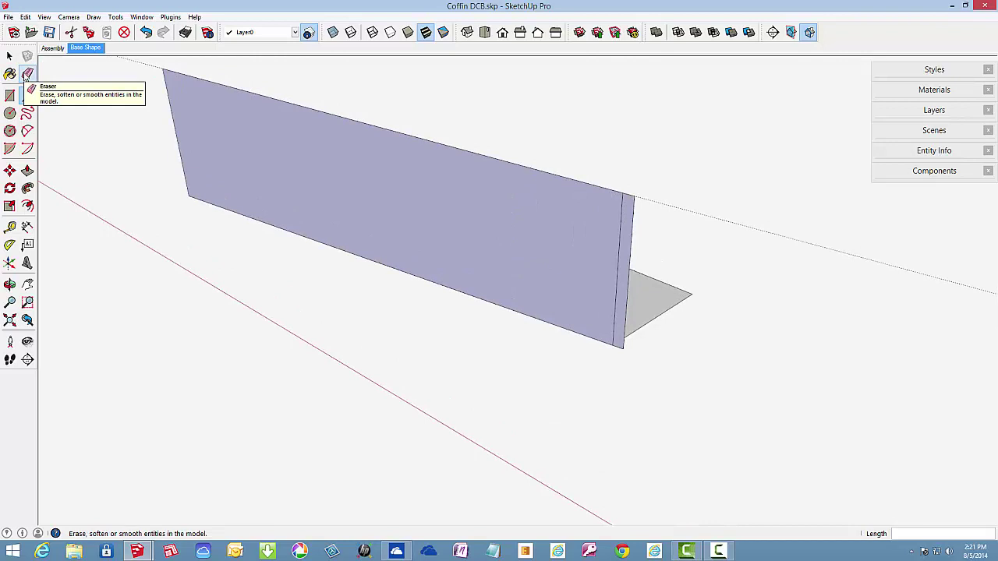
Erase the seam so the panel becomes one unbroken face
{"action": "left_click", "coordinate": [27, 74]}
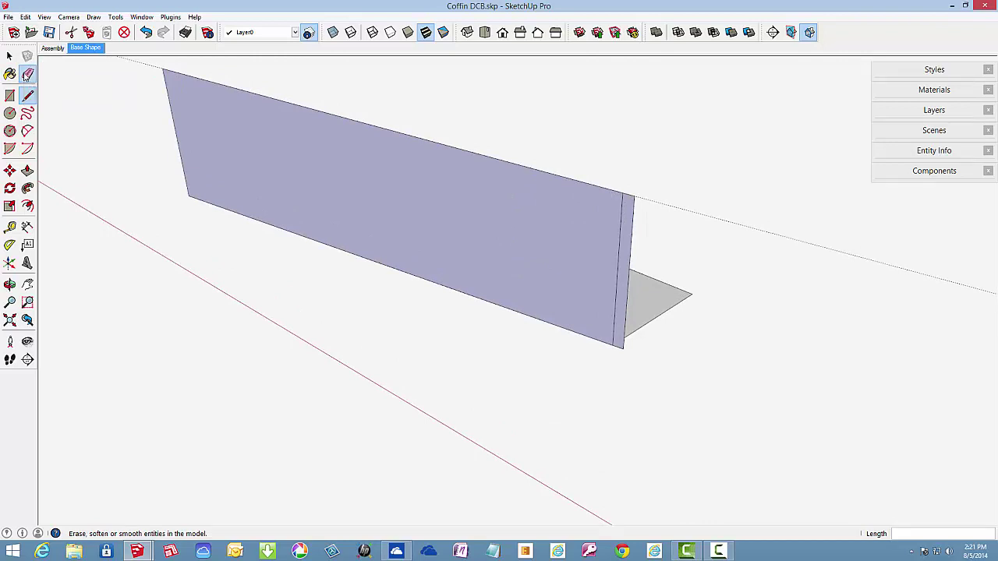
{"action": "left_click", "coordinate": [624, 226]}
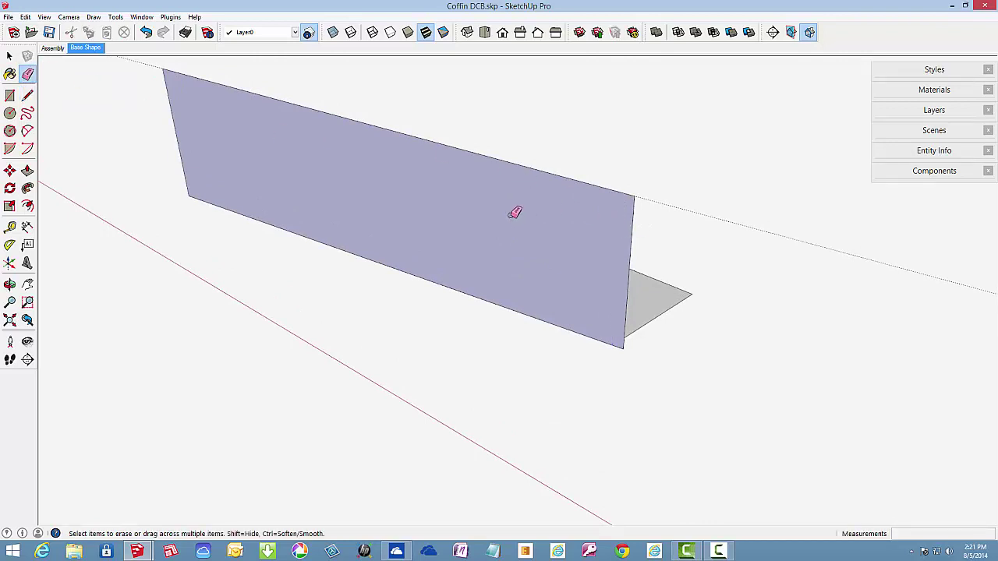
{"action": "left_click", "coordinate": [9, 55]}
Make the panel face a component named Side 1, replacing the existing definition
{"action": "left_click", "coordinate": [409, 190]}
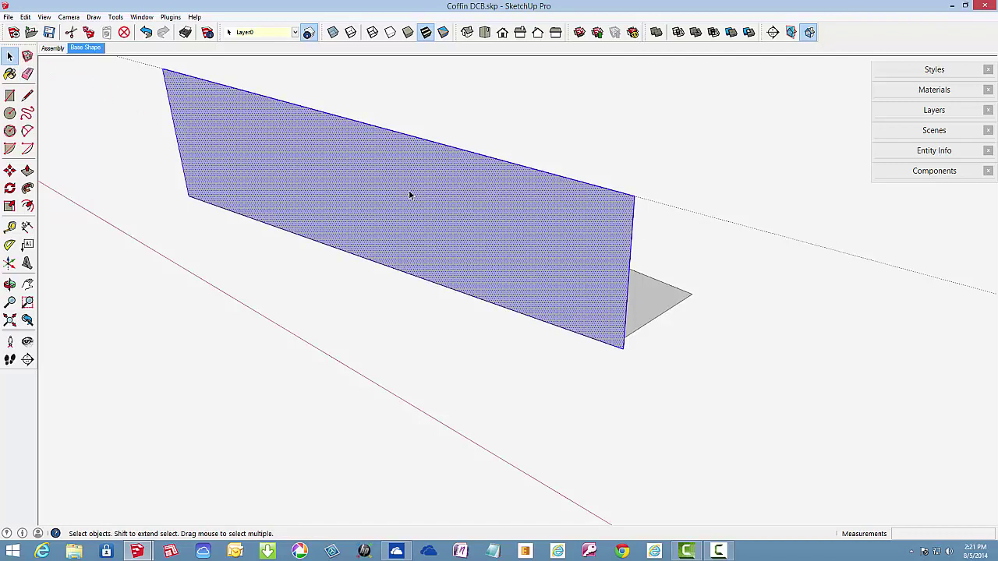
{"action": "right_click", "coordinate": [409, 191]}
{"action": "left_click", "coordinate": [452, 269]}
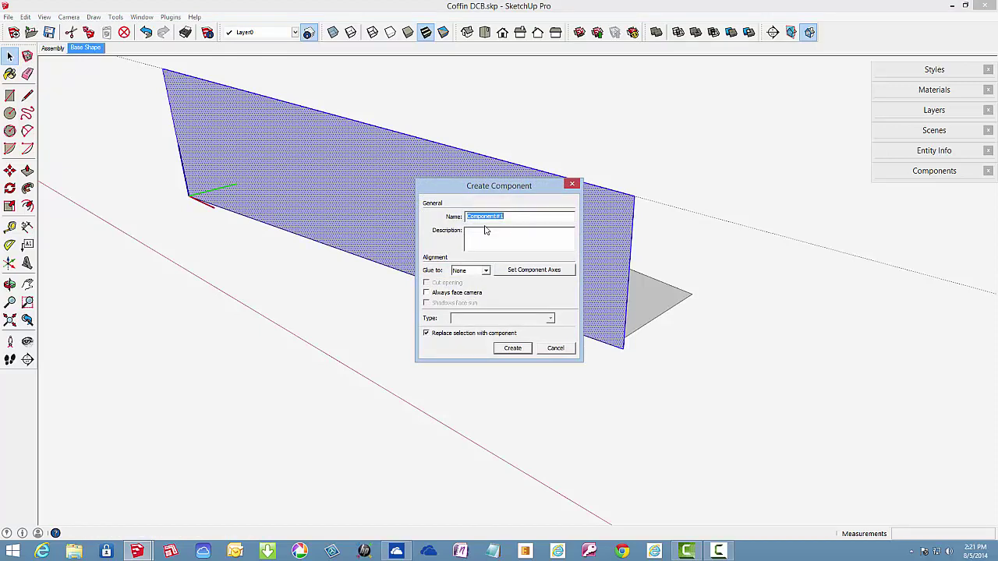
{"action": "type", "text": "Side 1"}
{"action": "key", "text": "Return"}
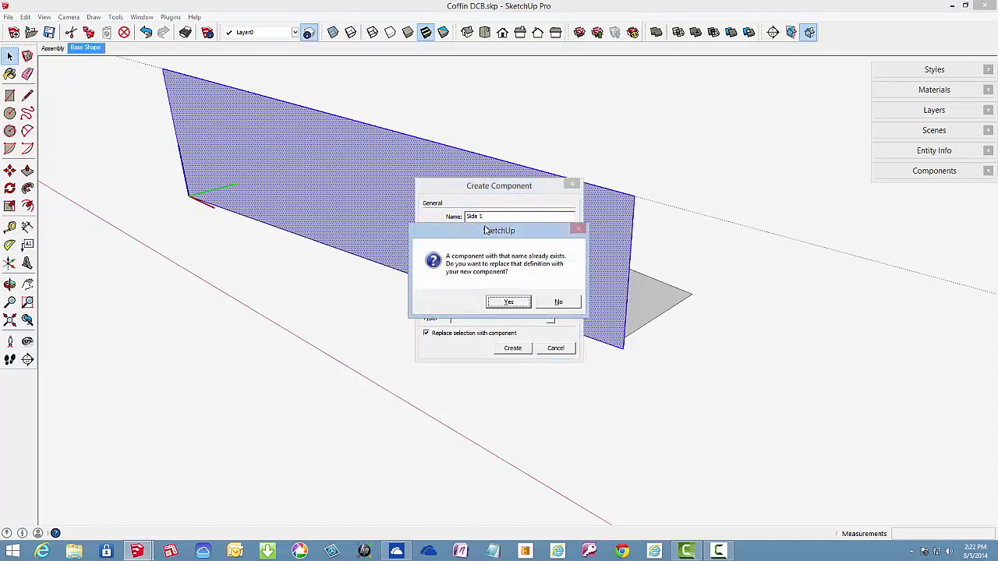
{"action": "left_click", "coordinate": [510, 302]}
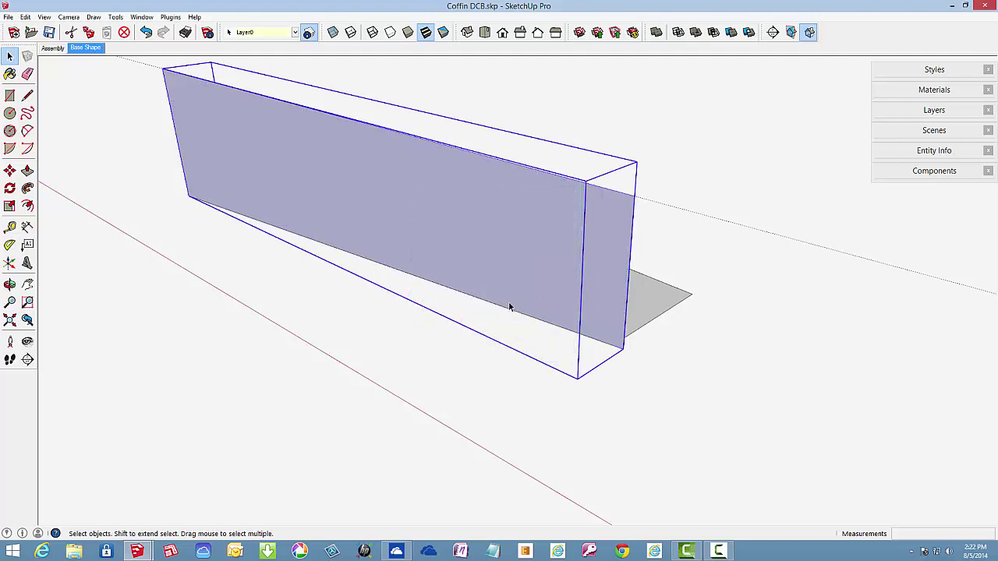
Erase the guide line and push the Side 1 panel face out 1" inside the component
{"action": "left_click", "coordinate": [28, 73]}
{"action": "left_click", "coordinate": [745, 226]}
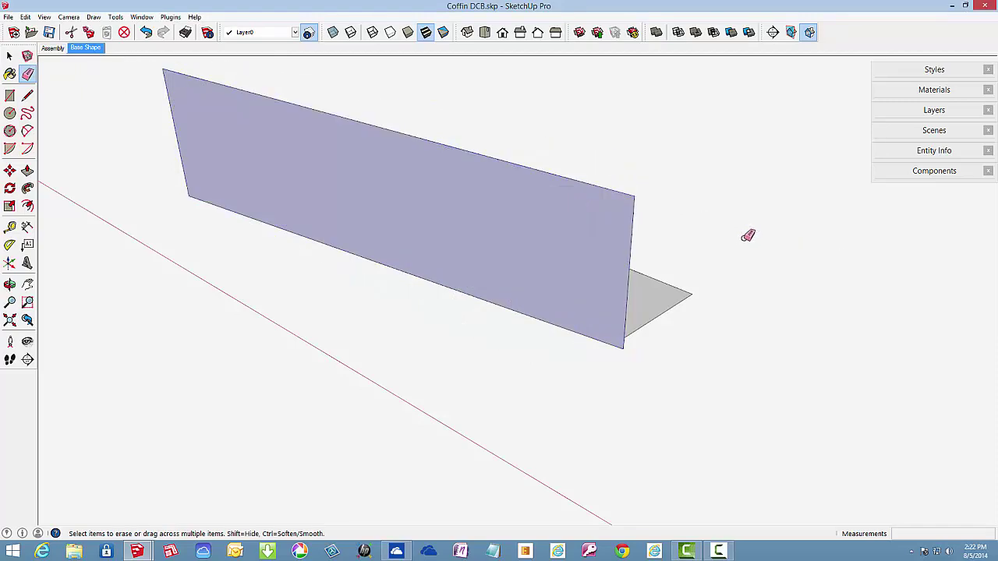
{"action": "right_click", "coordinate": [517, 206]}
{"action": "left_click", "coordinate": [543, 264]}
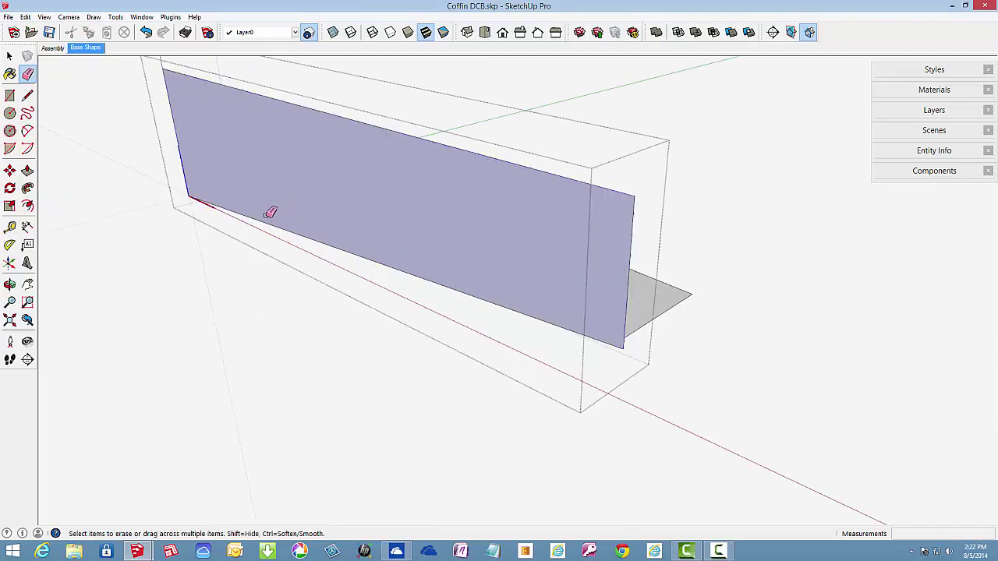
{"action": "left_click", "coordinate": [27, 170]}
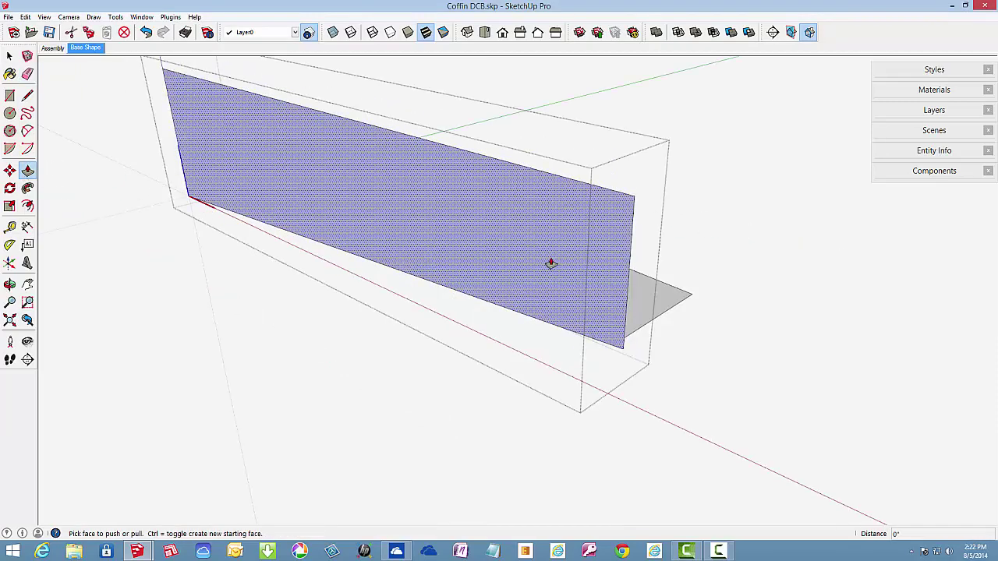
{"action": "left_click_drag", "start_coordinate": [551, 264], "coordinate": [544, 266]}
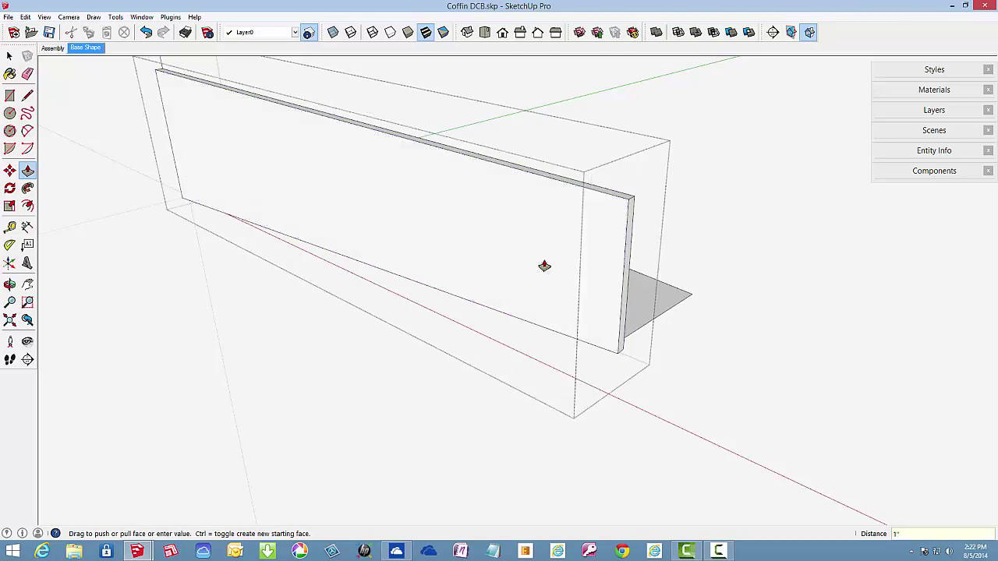
{"action": "middle_click_drag", "start_coordinate": [544, 266], "coordinate": [523, 270]}
{"action": "right_click", "coordinate": [711, 201]}
Close the Side 1 component and orbit to the panel's end
{"action": "left_click", "coordinate": [737, 205]}
{"action": "middle_click_drag", "start_coordinate": [668, 301], "coordinate": [355, 258]}
{"action": "key", "text": "p"}
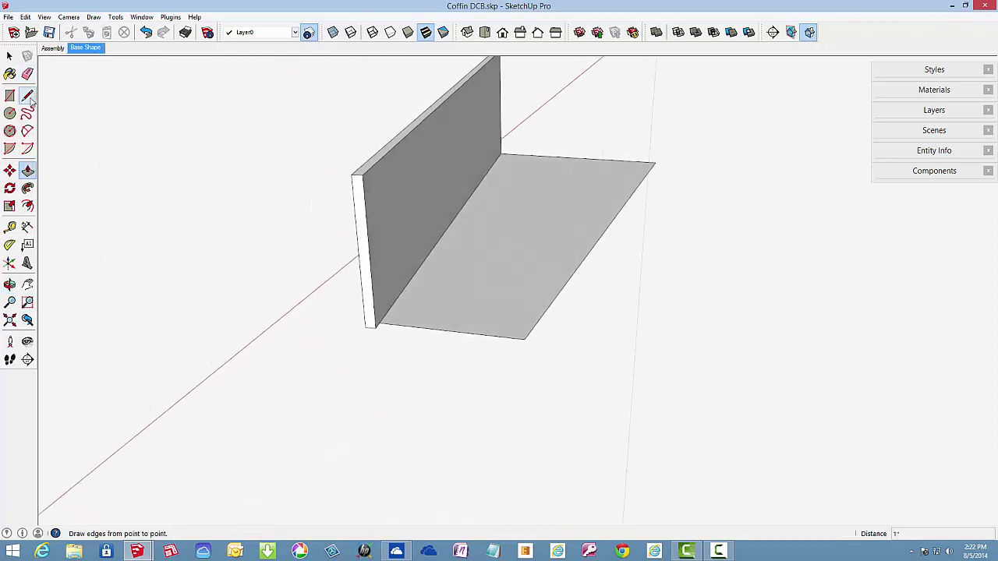
Draw edges up the wall corner, across the top along the green axis, and down to the floor corner
{"action": "left_click", "coordinate": [27, 96]}
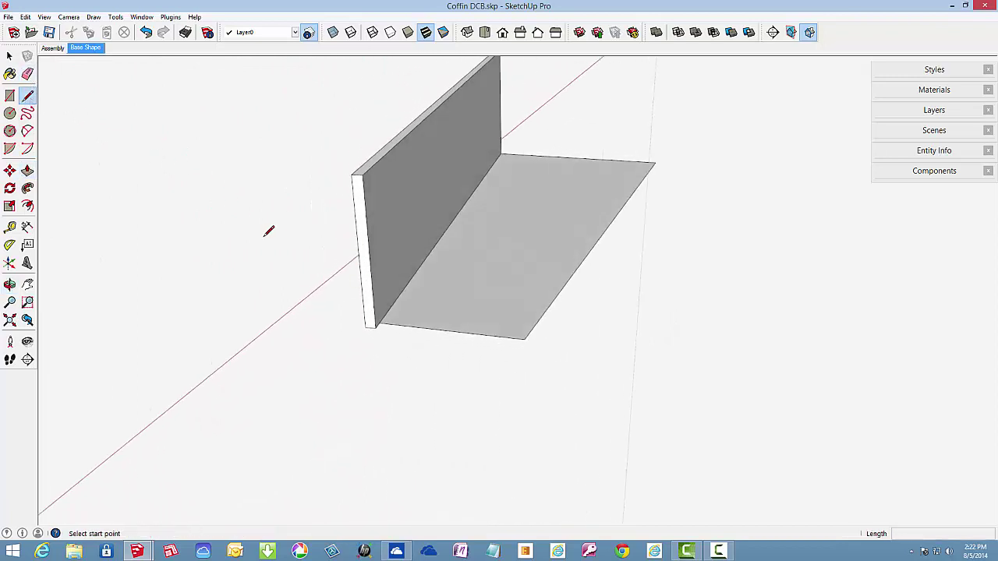
{"action": "left_click", "coordinate": [379, 322]}
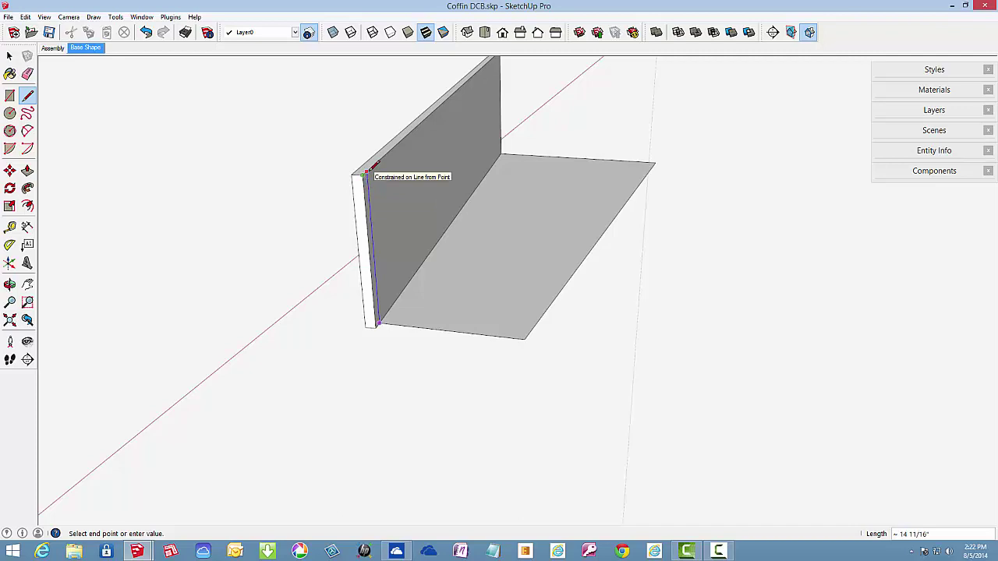
{"action": "scroll", "coordinate": [374, 164], "scroll_direction": "up", "scroll_amount": 5}
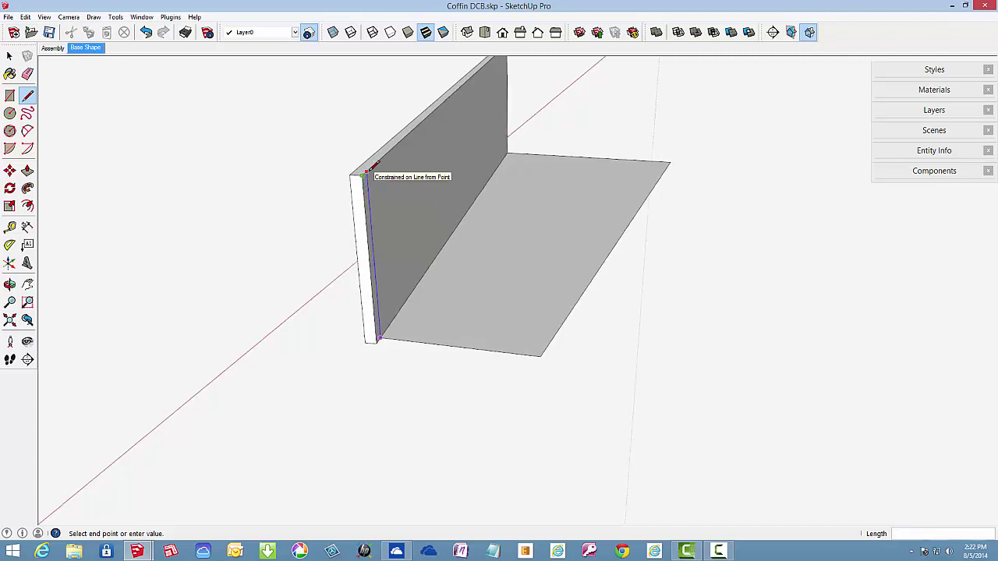
{"action": "scroll", "coordinate": [373, 165], "scroll_direction": "up", "scroll_amount": 3}
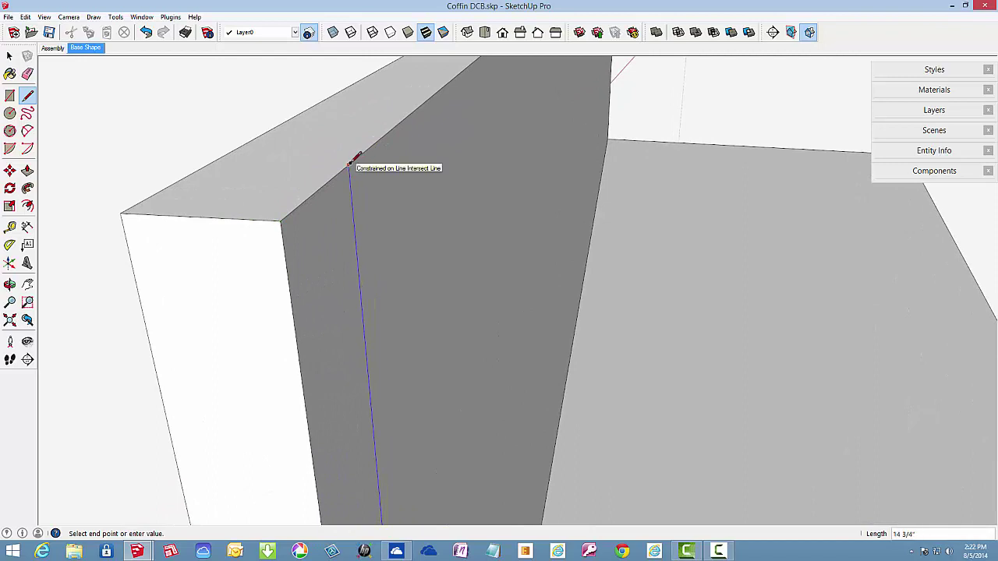
{"action": "left_click", "coordinate": [349, 166]}
{"action": "scroll", "coordinate": [347, 179], "scroll_direction": "down", "scroll_amount": 3}
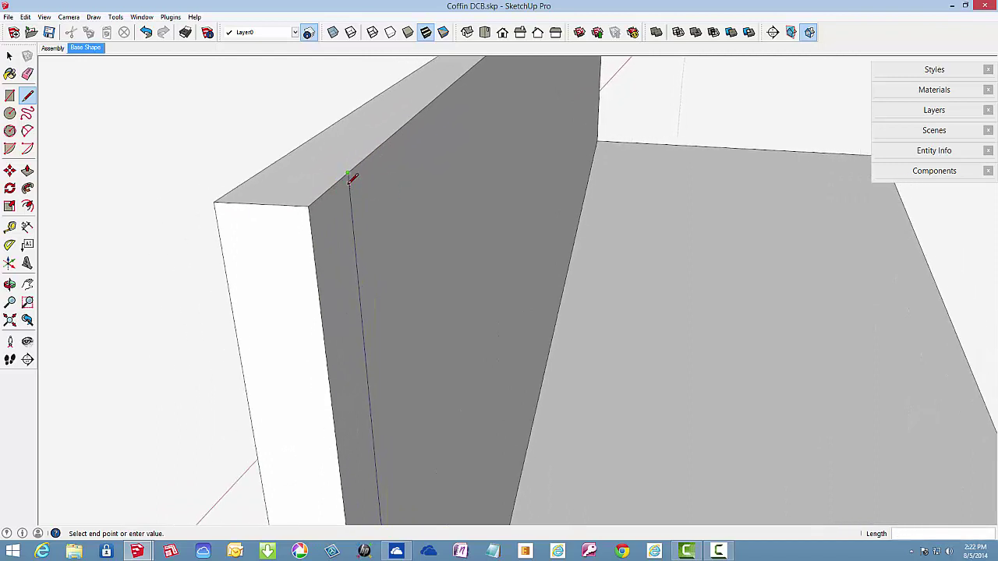
{"action": "scroll", "coordinate": [348, 179], "scroll_direction": "down", "scroll_amount": 3}
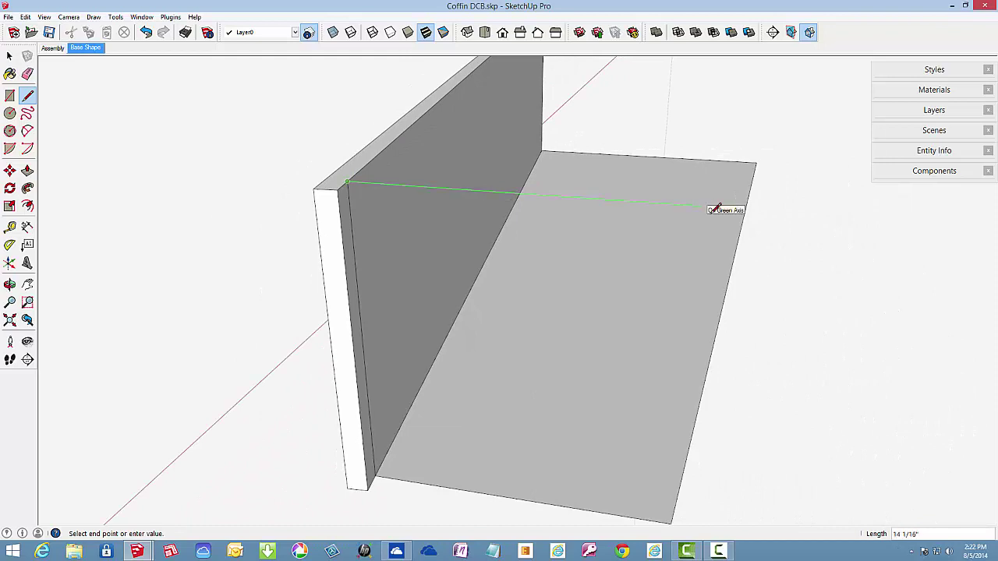
{"action": "left_click", "coordinate": [707, 208]}
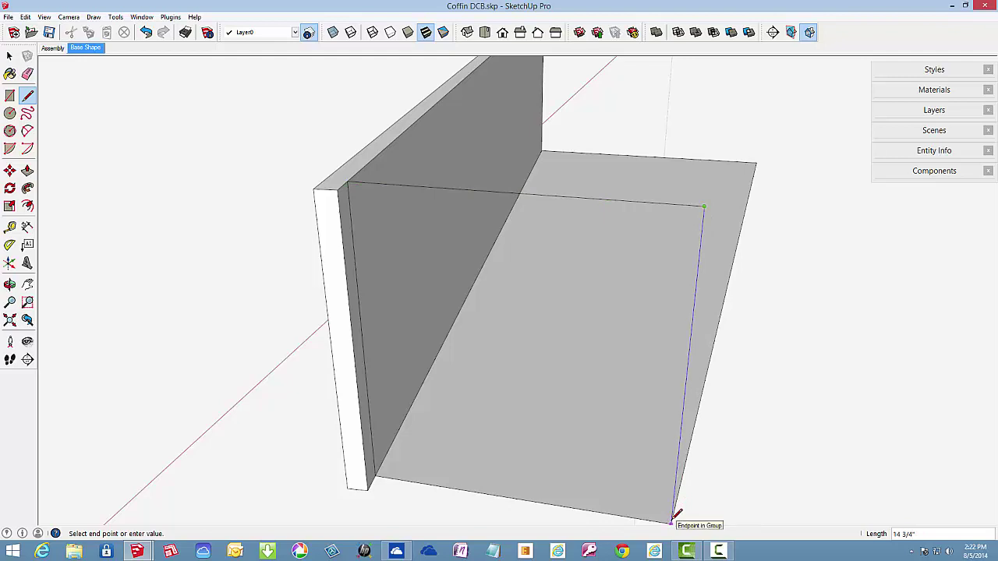
{"action": "left_click", "coordinate": [671, 520]}
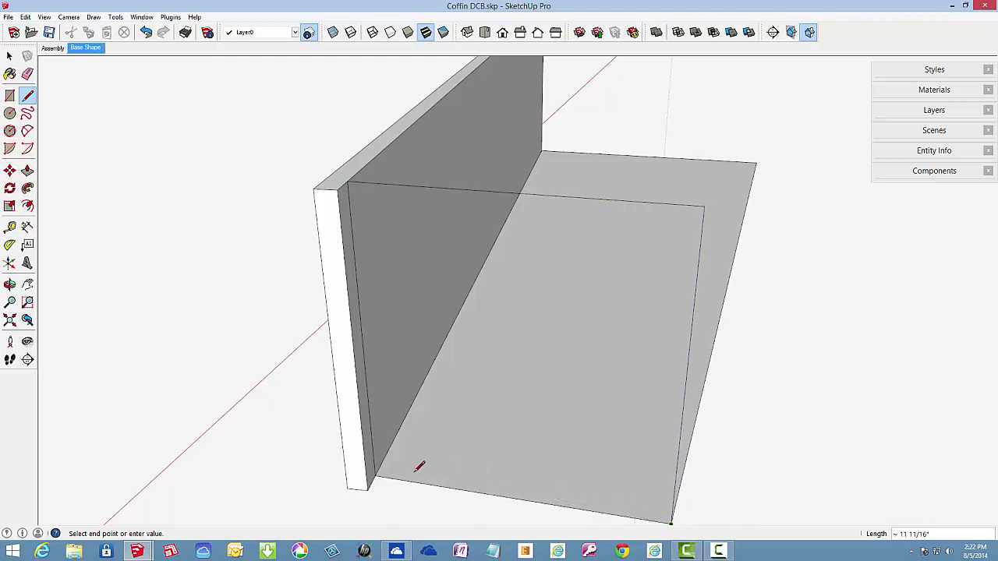
Close the outline into a face and make it the Foot End 1 component, replacing the definition
{"action": "left_click", "coordinate": [379, 473]}
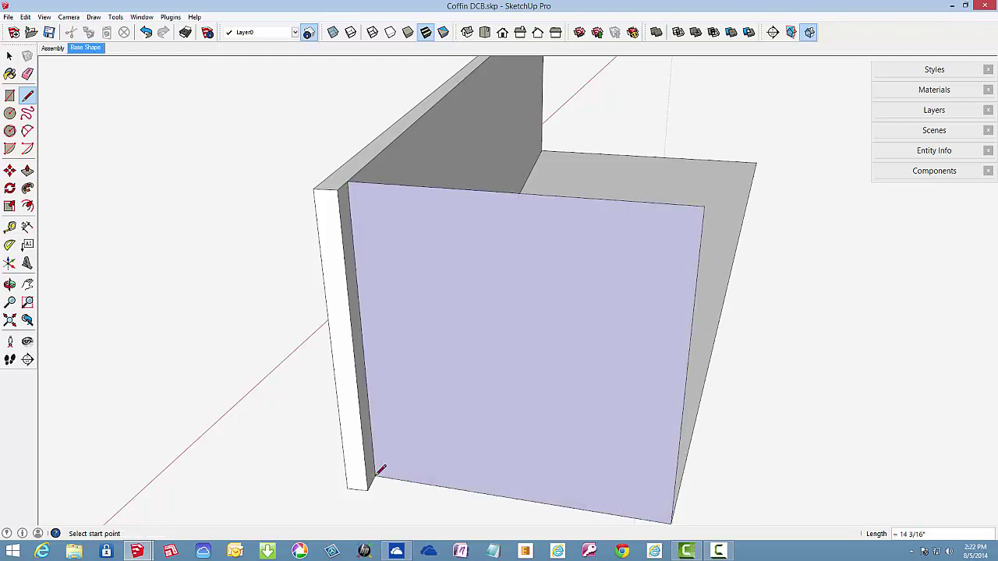
{"action": "key", "text": "space"}
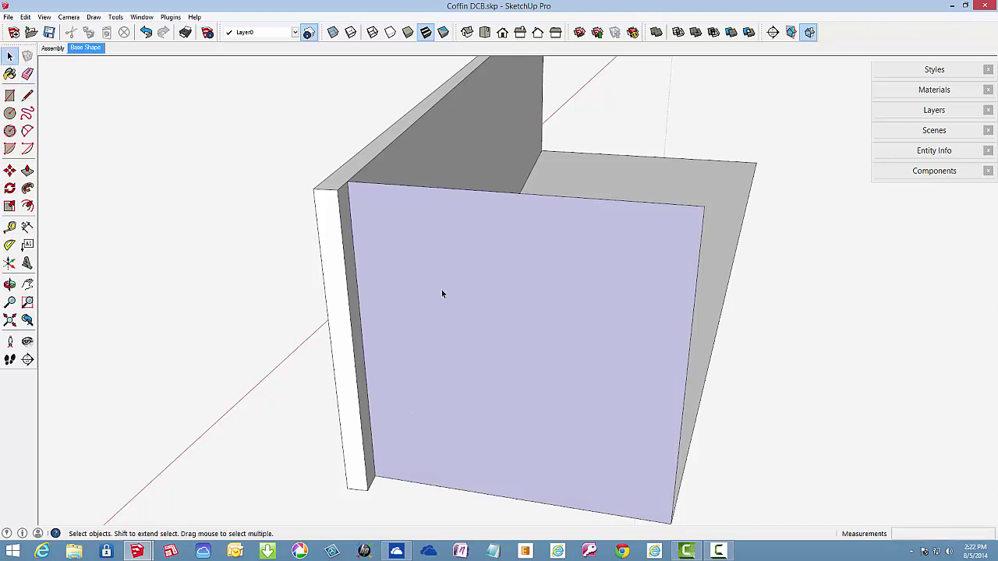
{"action": "double_click", "coordinate": [516, 304]}
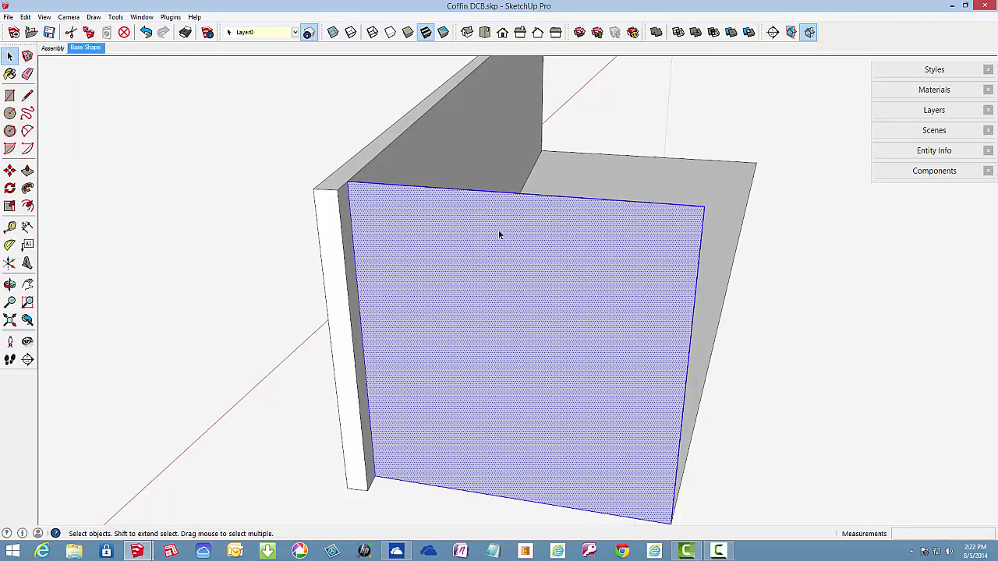
{"action": "right_click", "coordinate": [499, 234]}
{"action": "left_click", "coordinate": [535, 309]}
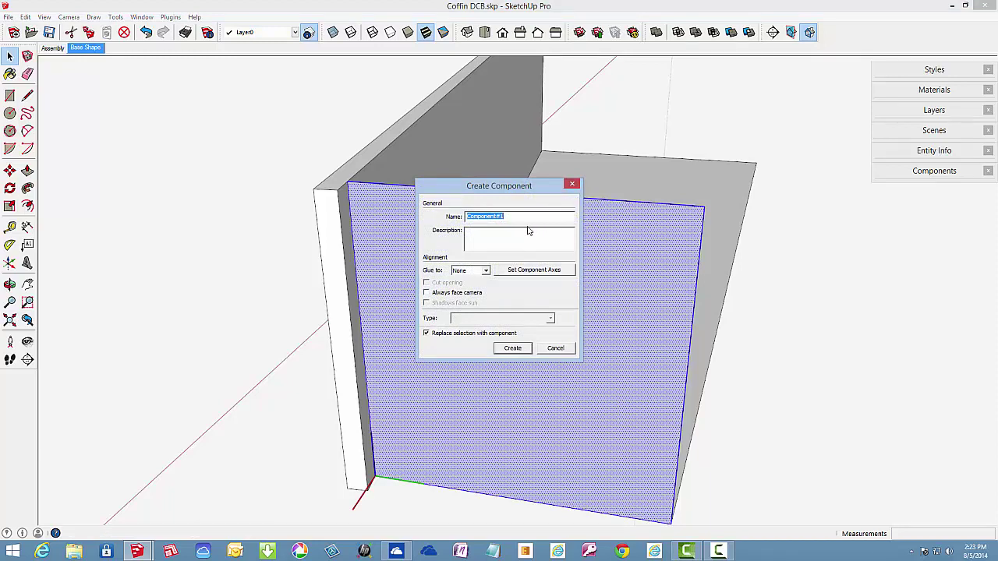
{"action": "type", "text": "Foot End 1"}
{"action": "key", "text": "Return"}
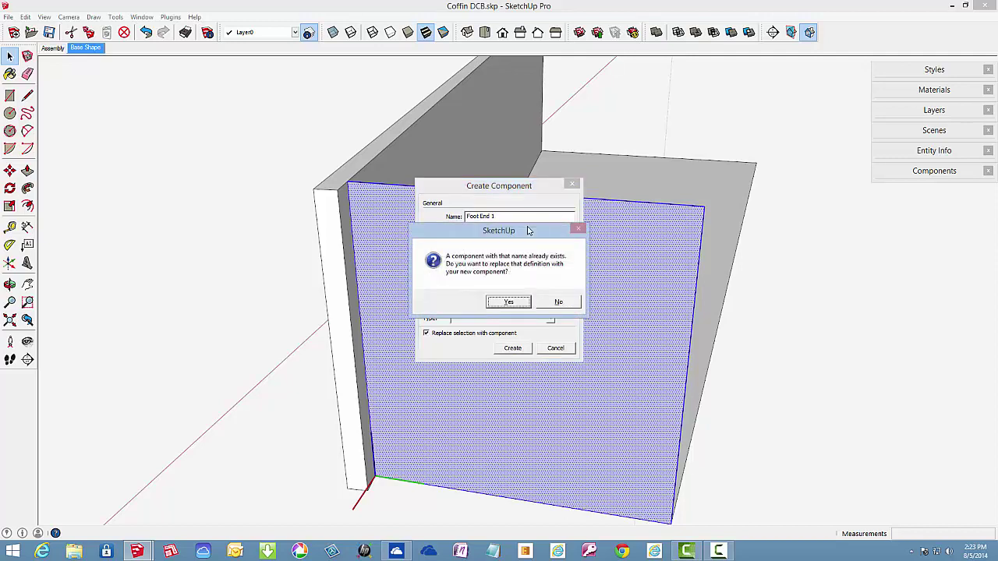
{"action": "left_click", "coordinate": [528, 301]}
Inside the Foot End 1 component, push/pull its face into a solid board meeting the side panel
{"action": "scroll", "coordinate": [479, 240], "scroll_direction": "down", "scroll_amount": 3}
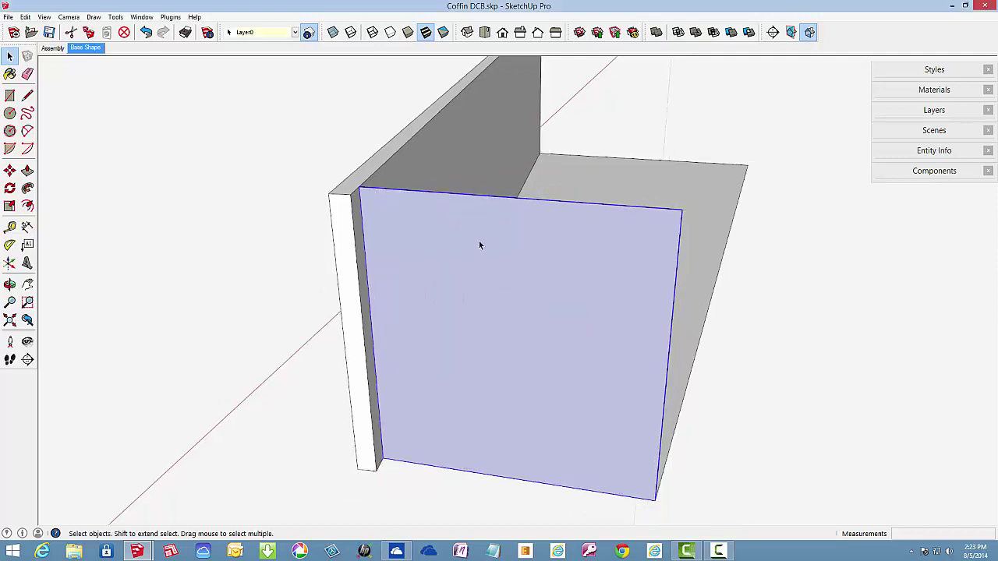
{"action": "middle_click_drag", "start_coordinate": [460, 272], "coordinate": [741, 286]}
{"action": "right_click", "coordinate": [548, 266]}
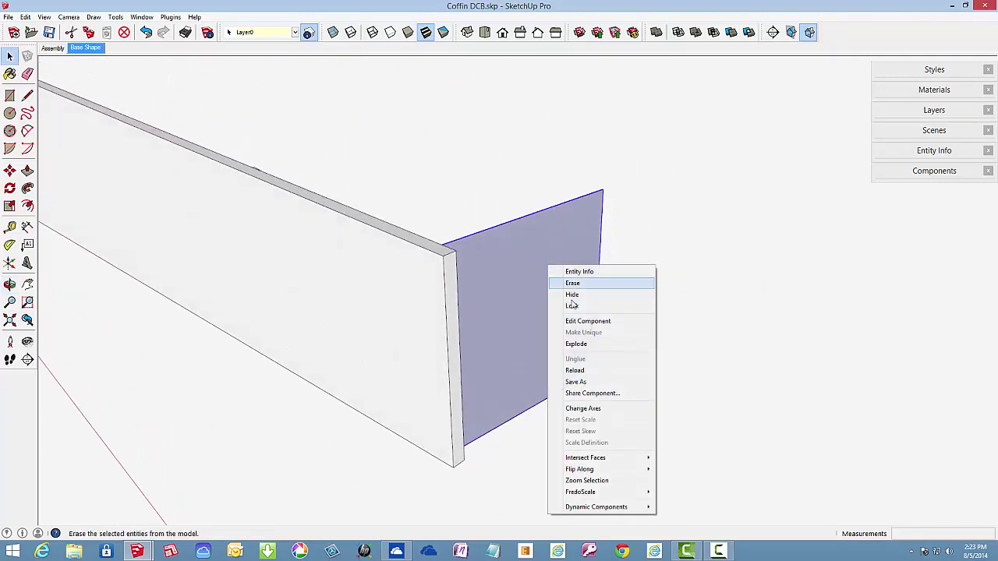
{"action": "left_click", "coordinate": [581, 323]}
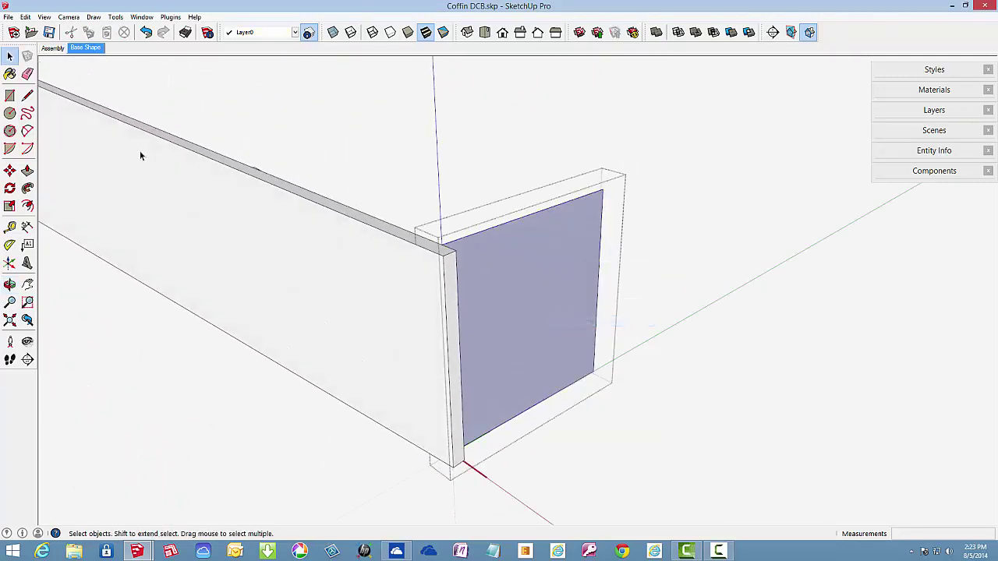
{"action": "left_click", "coordinate": [27, 171]}
{"action": "double_click", "coordinate": [559, 314]}
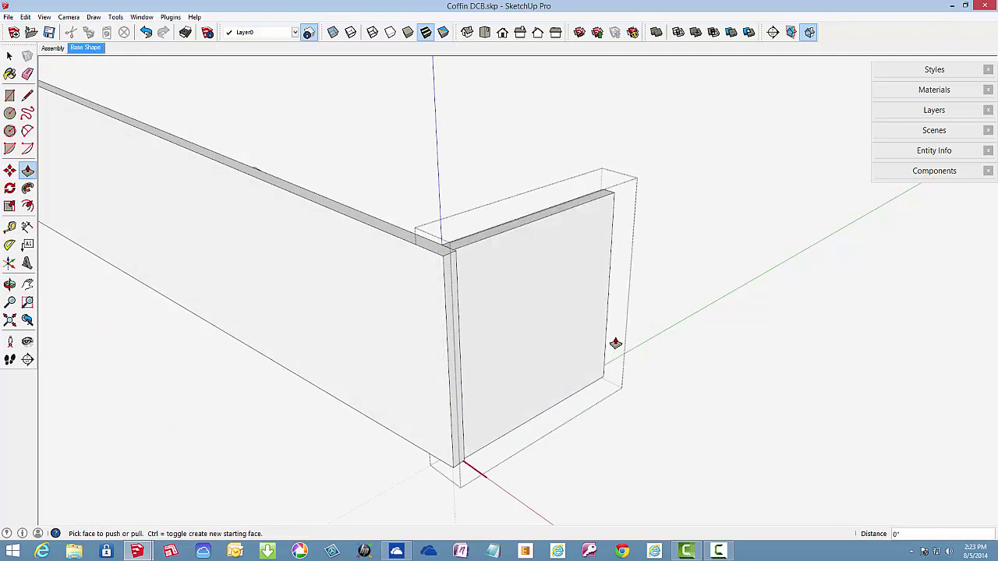
{"action": "middle_click_drag", "start_coordinate": [497, 341], "coordinate": [549, 320]}
{"action": "scroll", "coordinate": [440, 275], "scroll_direction": "up", "scroll_amount": 3}
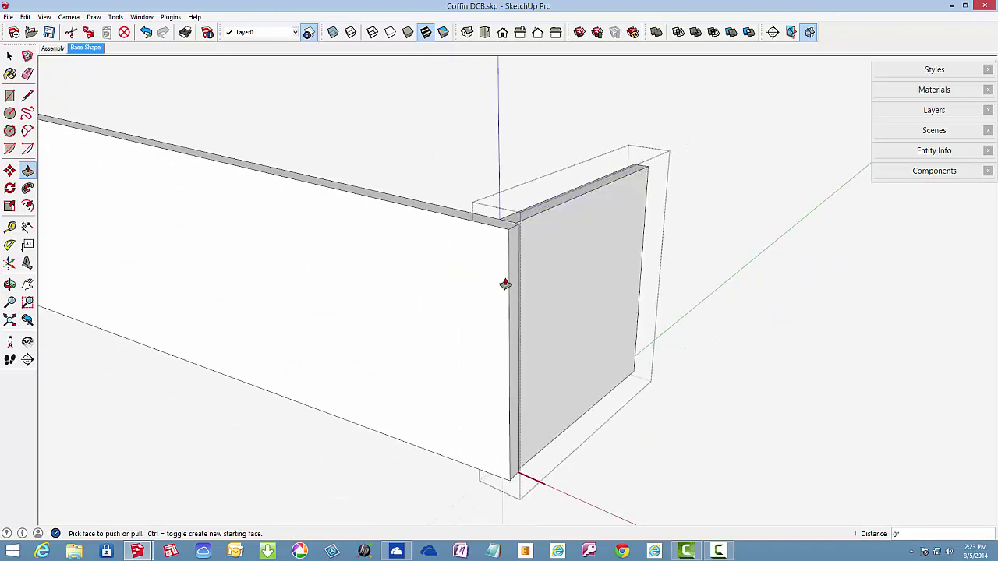
{"action": "scroll", "coordinate": [504, 286], "scroll_direction": "up", "scroll_amount": 1}
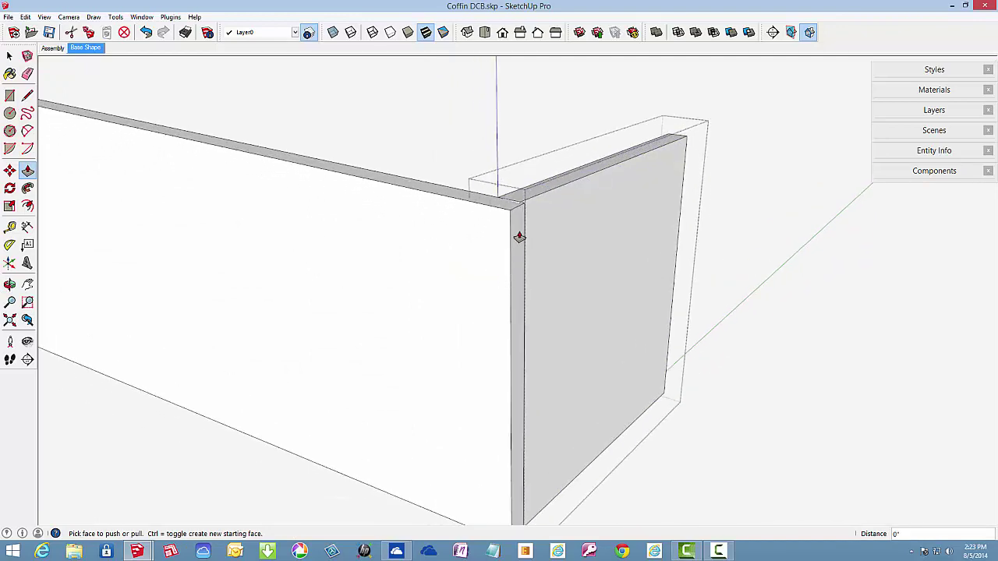
In X-ray, push the foot-end board's end face out 1/8", then close the component
{"action": "left_click", "coordinate": [333, 33]}
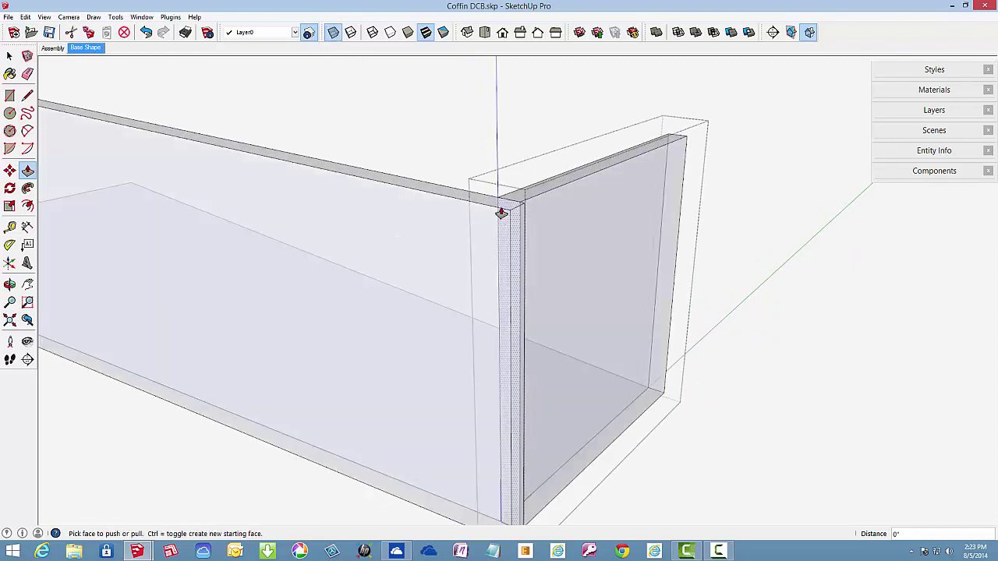
{"action": "left_click_drag", "start_coordinate": [500, 208], "coordinate": [486, 230]}
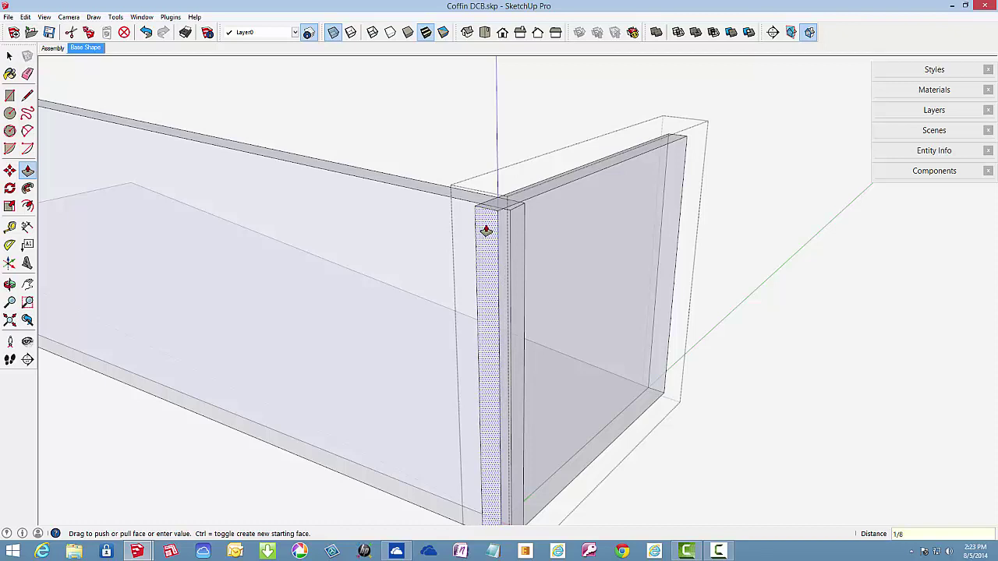
{"action": "type", "text": "\""}
{"action": "key", "text": "Return"}
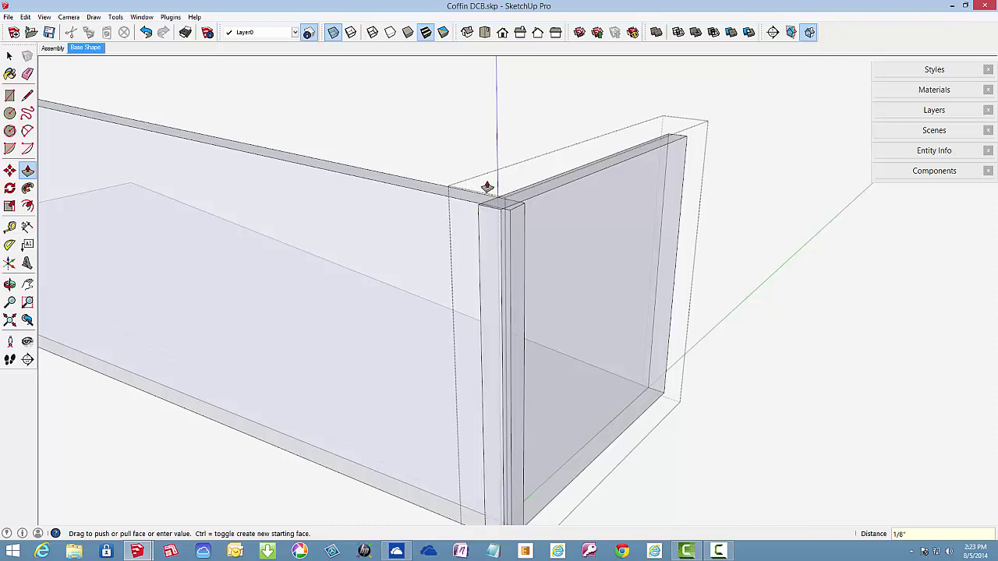
{"action": "left_click", "coordinate": [333, 33]}
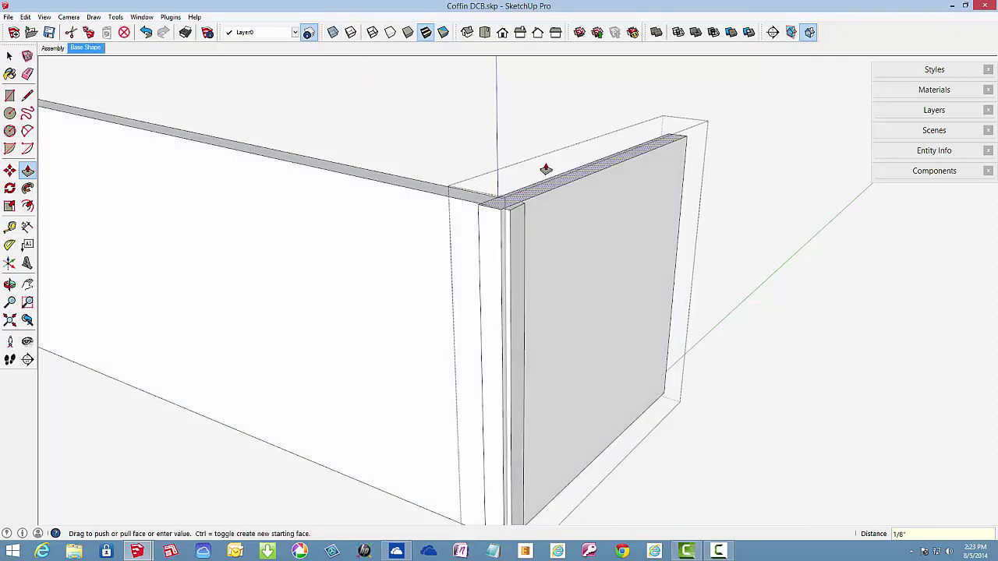
{"action": "right_click", "coordinate": [740, 214]}
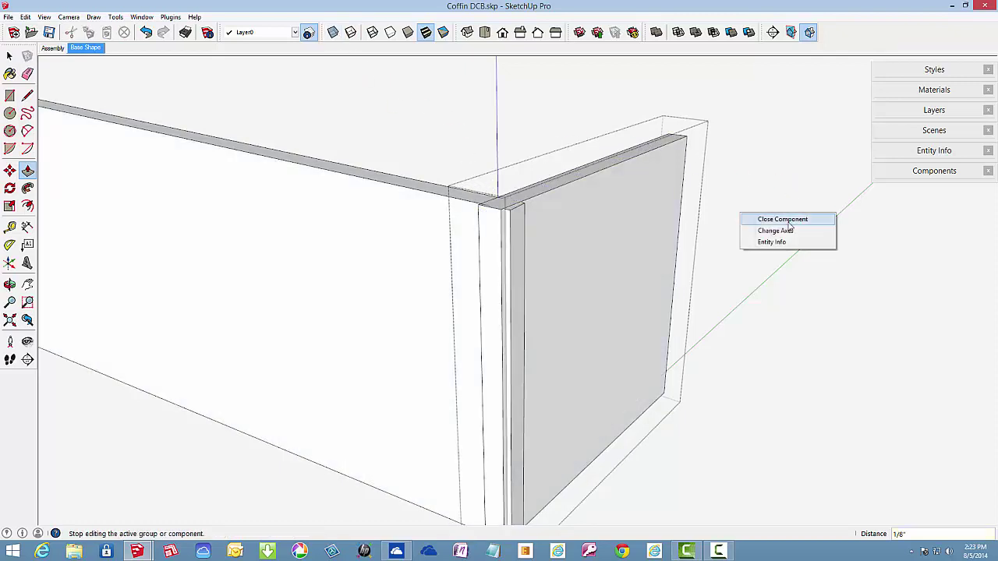
{"action": "left_click", "coordinate": [789, 221]}
Orbit to face the corner and open the end panel component for editing
{"action": "scroll", "coordinate": [541, 190], "scroll_direction": "down", "scroll_amount": 3}
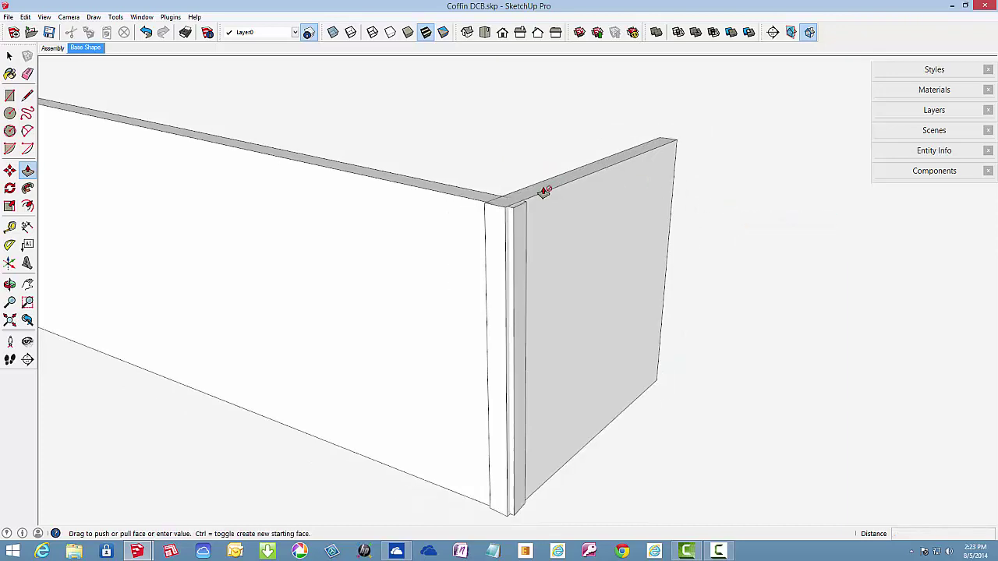
{"action": "key", "text": "o"}
{"action": "left_click_drag", "start_coordinate": [588, 239], "coordinate": [138, 234]}
{"action": "key", "text": "p"}
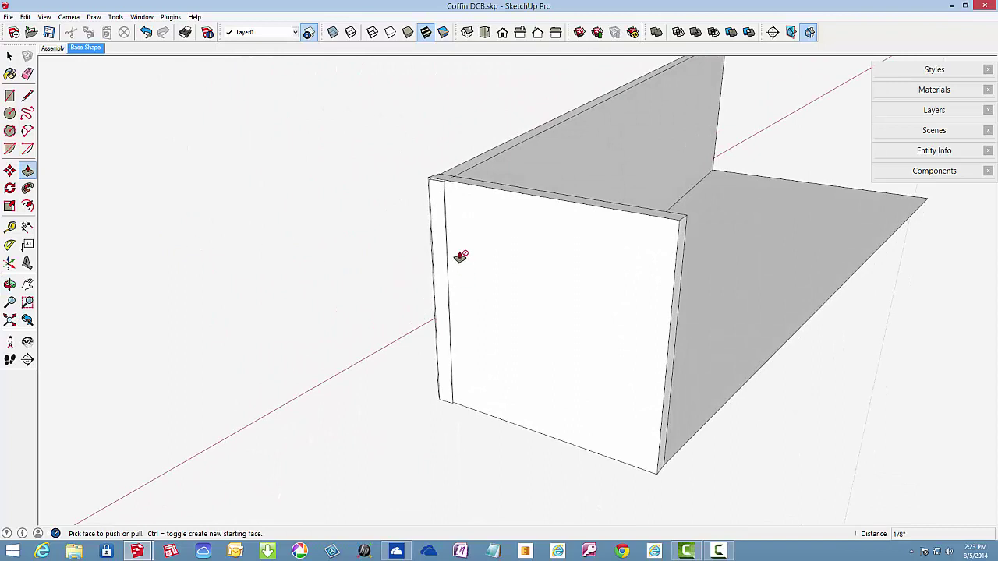
{"action": "middle_click_drag", "start_coordinate": [461, 254], "coordinate": [446, 248]}
{"action": "scroll", "coordinate": [457, 223], "scroll_direction": "up", "scroll_amount": 3}
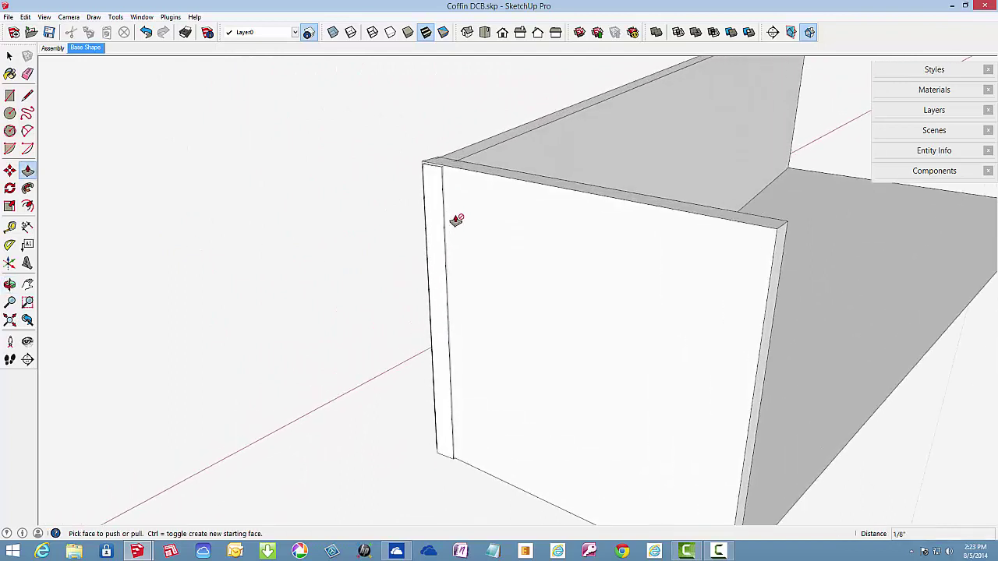
{"action": "scroll", "coordinate": [475, 232], "scroll_direction": "up", "scroll_amount": 2}
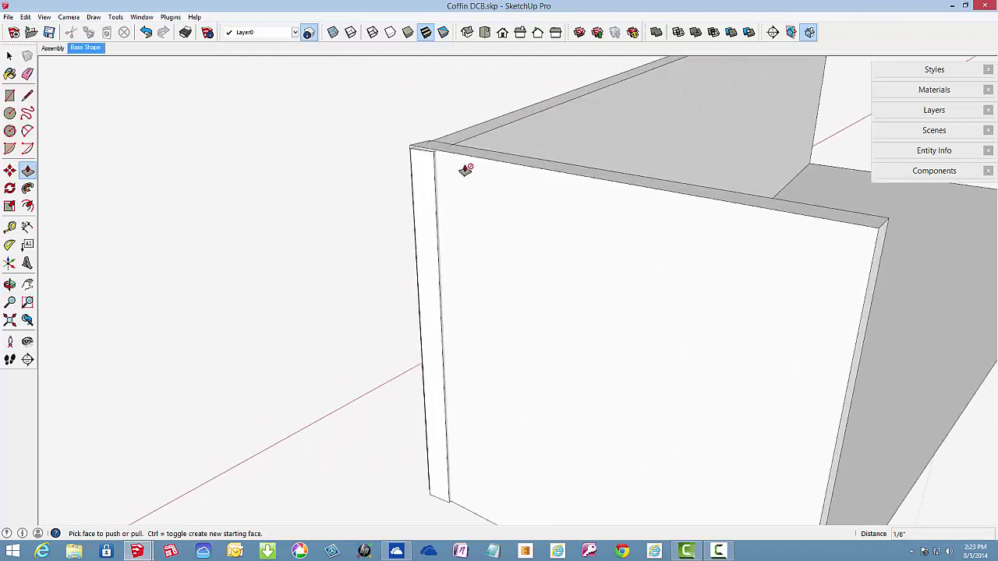
{"action": "scroll", "coordinate": [465, 167], "scroll_direction": "down", "scroll_amount": 1}
{"action": "scroll", "coordinate": [470, 271], "scroll_direction": "up", "scroll_amount": 1}
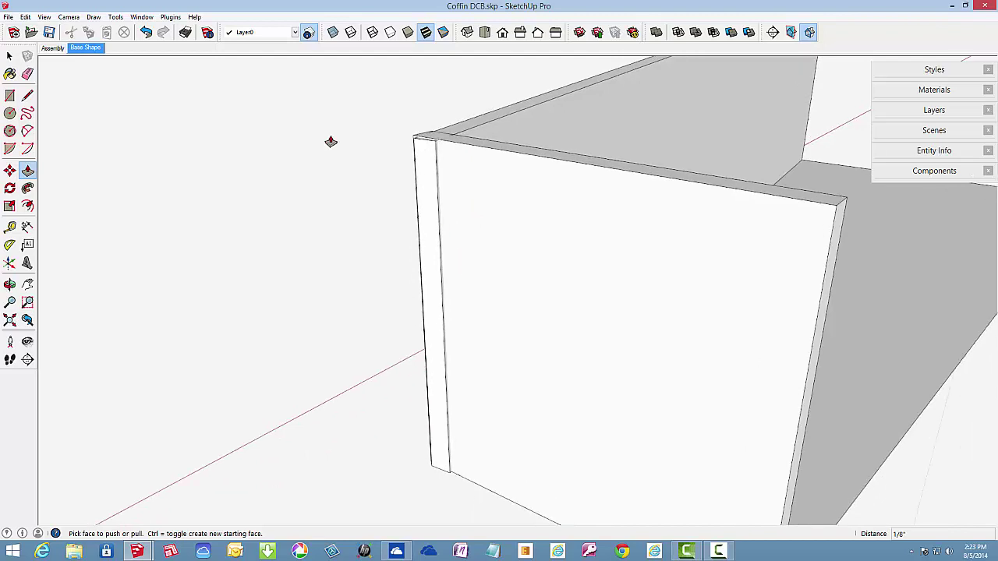
{"action": "left_click", "coordinate": [28, 96]}
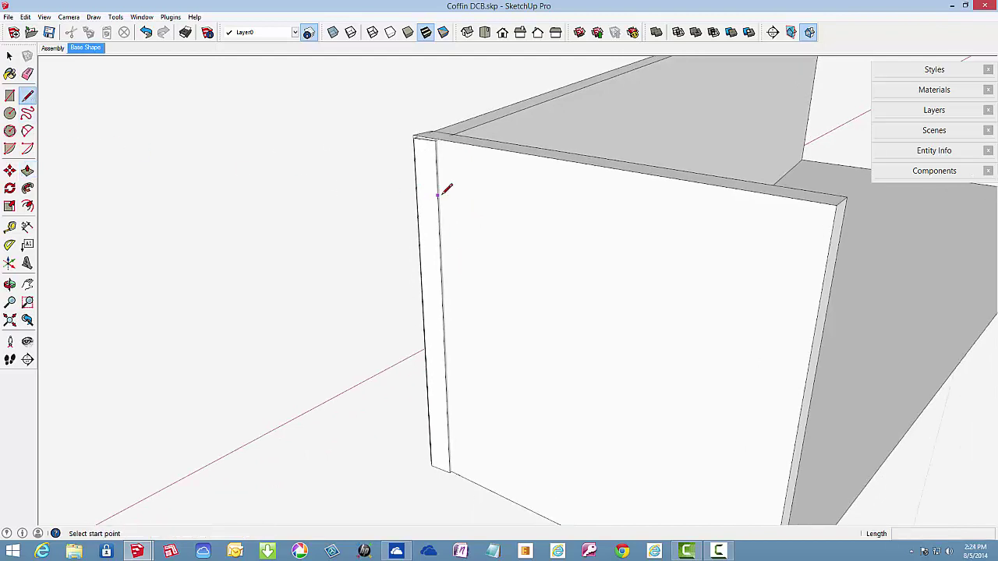
{"action": "scroll", "coordinate": [449, 189], "scroll_direction": "up", "scroll_amount": 1}
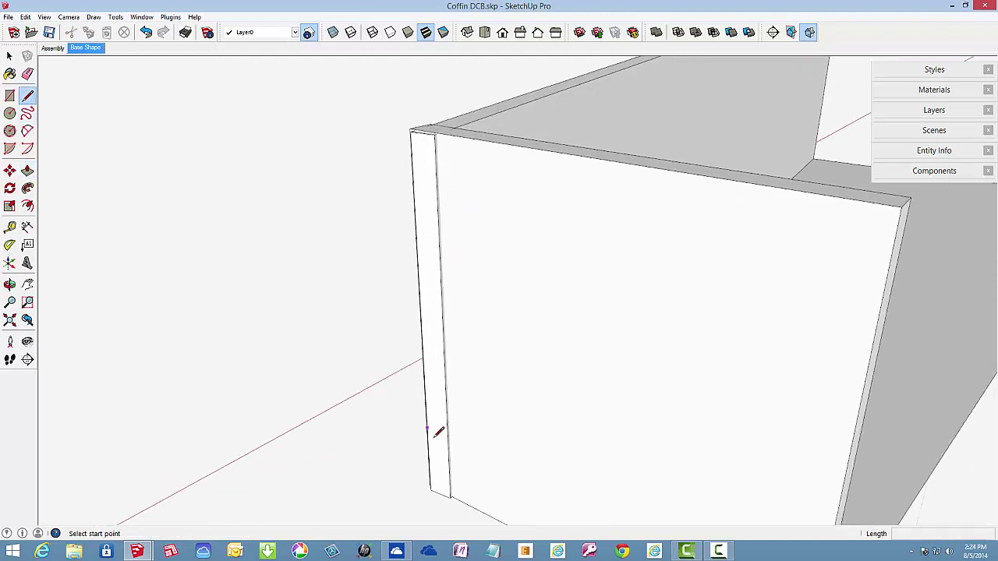
{"action": "scroll", "coordinate": [466, 502], "scroll_direction": "up", "scroll_amount": 3}
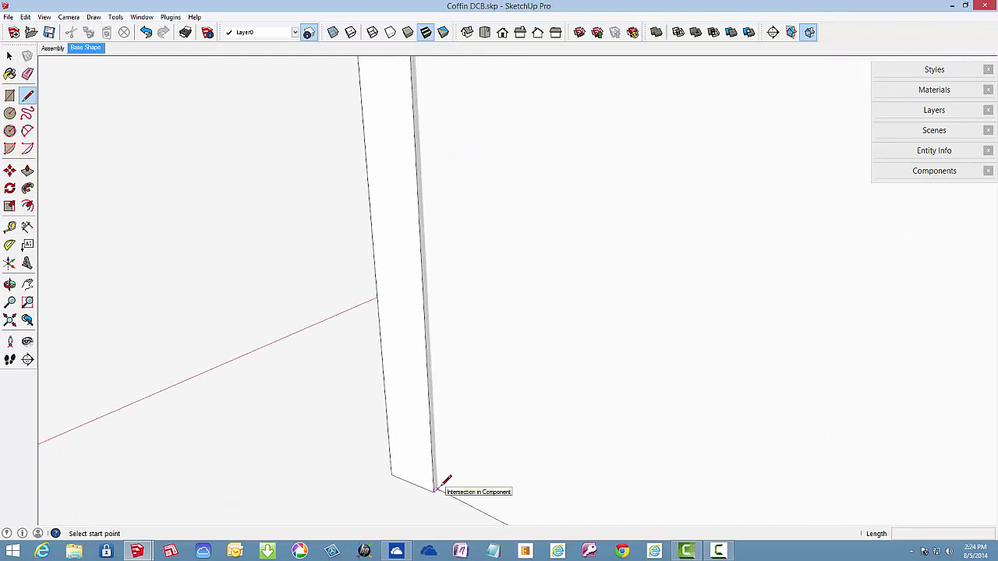
{"action": "left_click", "coordinate": [435, 490]}
{"action": "scroll", "coordinate": [472, 480], "scroll_direction": "down", "scroll_amount": 4}
{"action": "right_click", "coordinate": [494, 317]}
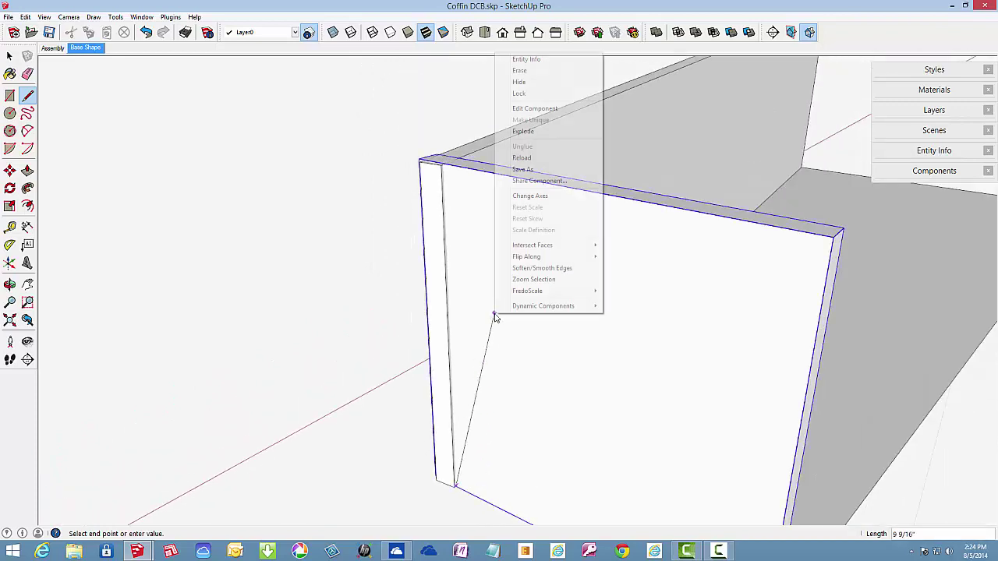
{"action": "left_click", "coordinate": [521, 108]}
Draw vertical lines up the end panel face where the side wall meets it
{"action": "scroll", "coordinate": [454, 181], "scroll_direction": "up", "scroll_amount": 3}
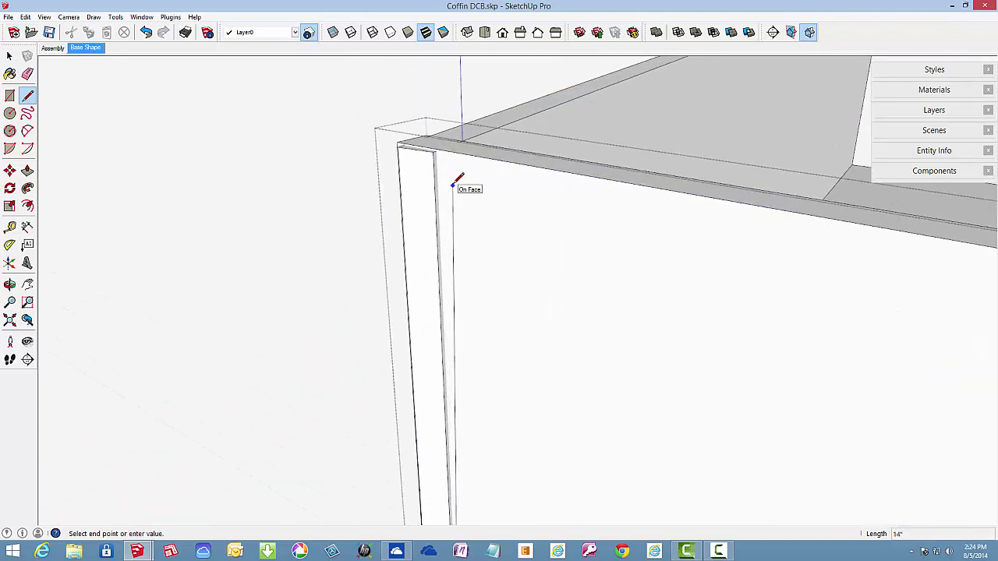
{"action": "scroll", "coordinate": [460, 161], "scroll_direction": "up", "scroll_amount": 3}
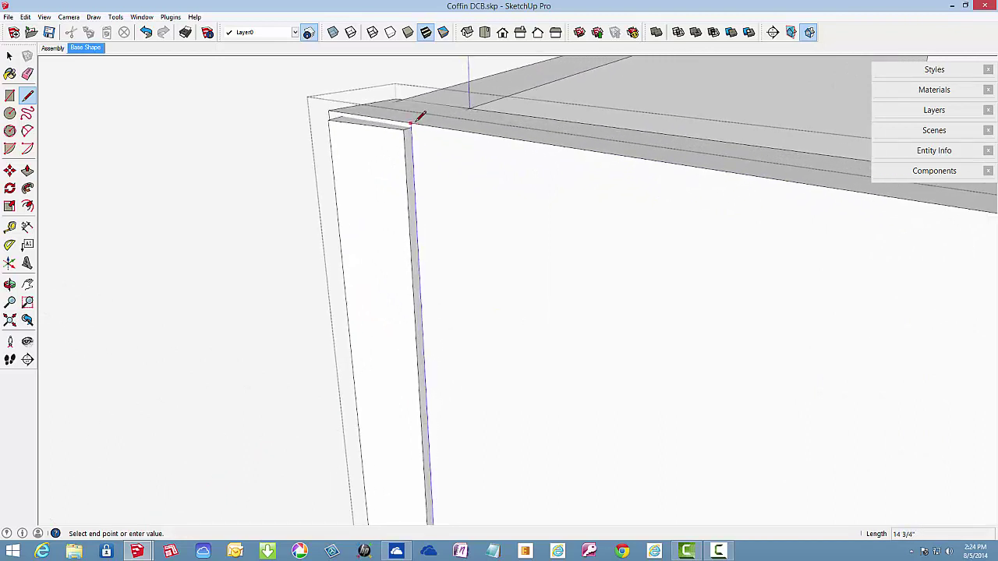
{"action": "left_click", "coordinate": [416, 119]}
{"action": "scroll", "coordinate": [487, 211], "scroll_direction": "down", "scroll_amount": 5}
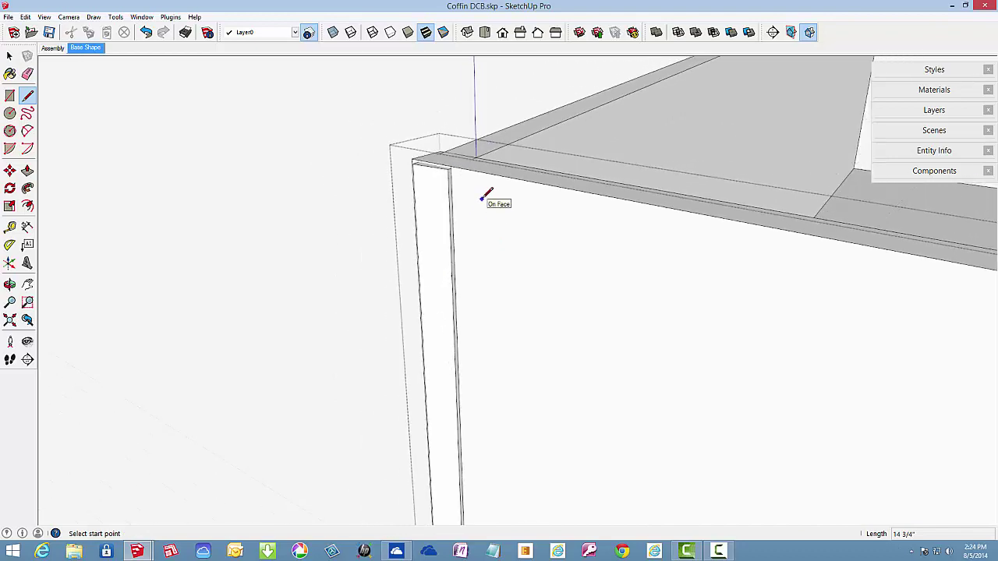
{"action": "scroll", "coordinate": [487, 195], "scroll_direction": "down", "scroll_amount": 2}
{"action": "mouse_move", "coordinate": [631, 252]}
{"action": "middle_mouse_down"}
{"action": "mouse_move", "coordinate": [390, 267]}
{"action": "mouse_move", "coordinate": [268, 241]}
{"action": "mouse_move", "coordinate": [195, 239]}
{"action": "middle_mouse_up"}
{"action": "key", "text": "l"}
{"action": "scroll", "coordinate": [351, 242], "scroll_direction": "down", "scroll_amount": 2}
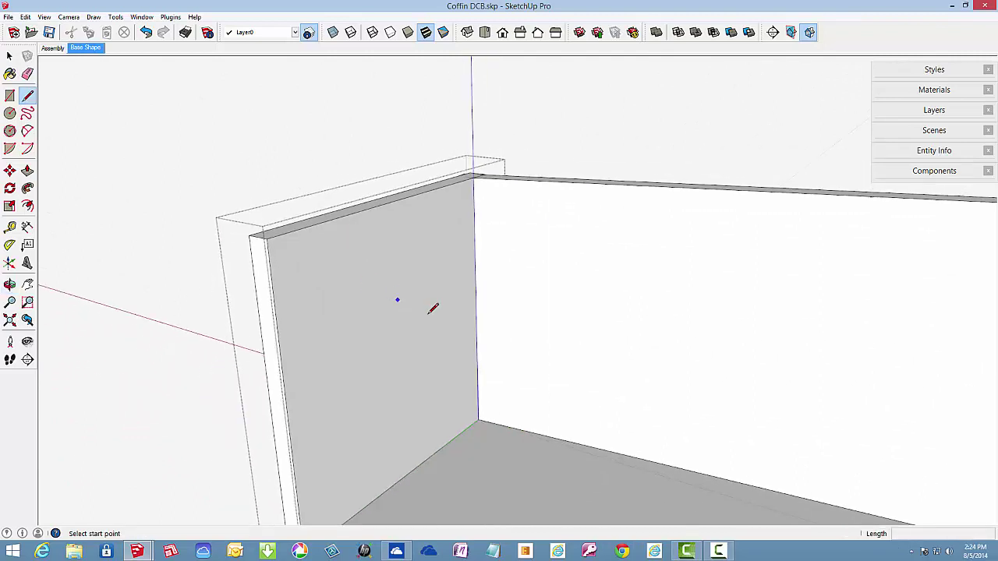
{"action": "left_click", "coordinate": [479, 421]}
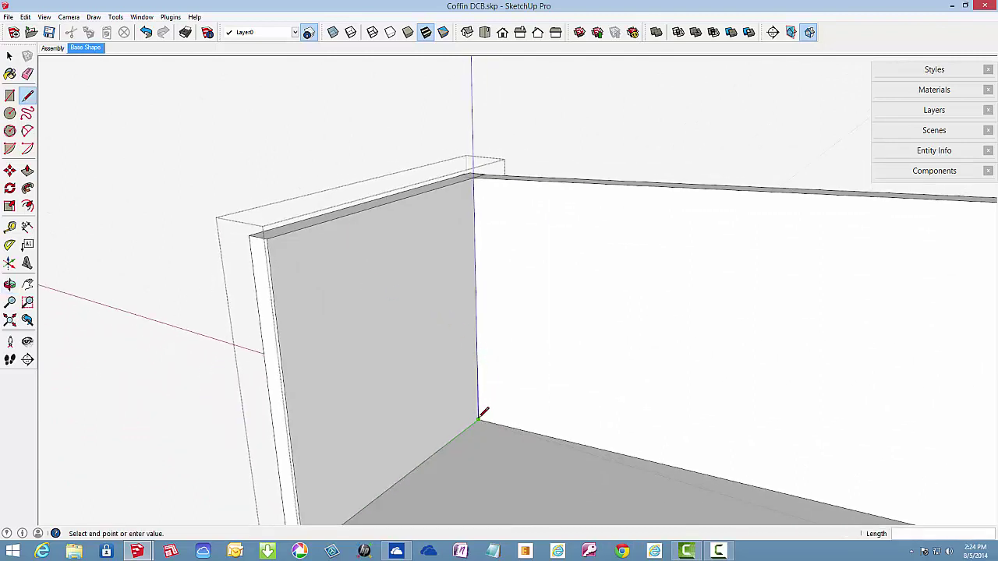
{"action": "left_click", "coordinate": [474, 177]}
{"action": "scroll", "coordinate": [474, 181], "scroll_direction": "up", "scroll_amount": 4}
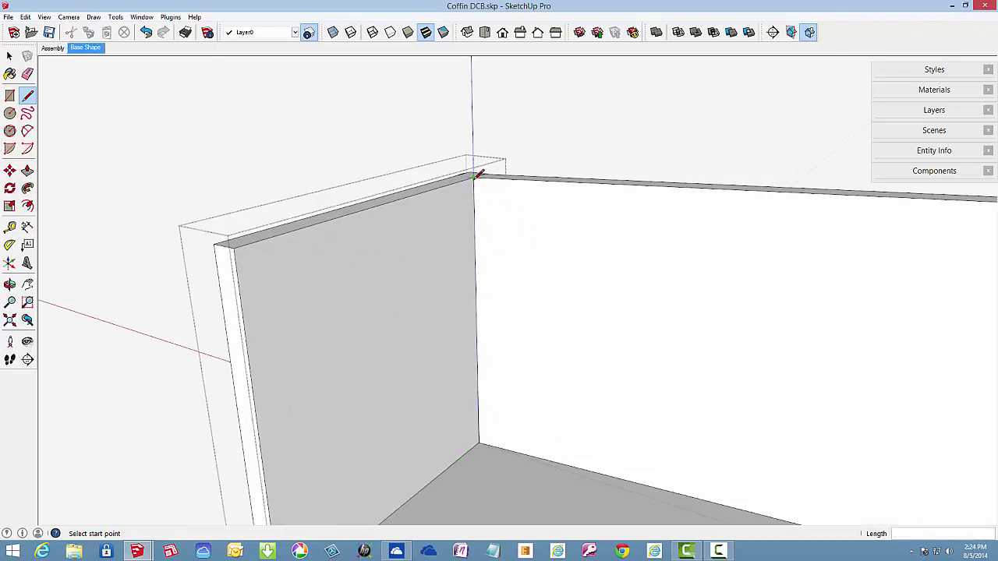
Orbit around the wall corner to inspect the joint, then call up the component's close option
{"action": "middle_click_drag", "start_coordinate": [475, 170], "coordinate": [460, 239]}
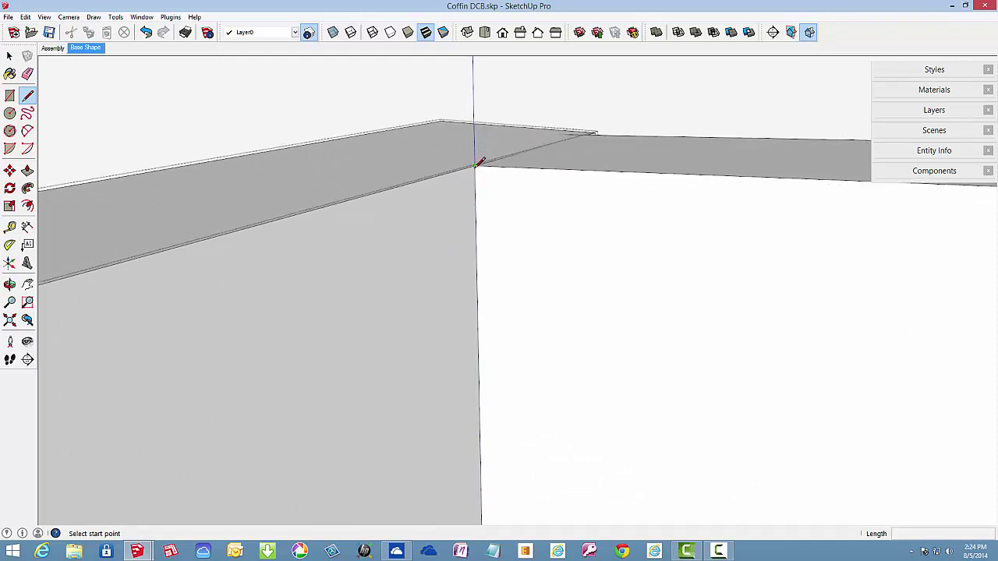
{"action": "scroll", "coordinate": [478, 164], "scroll_direction": "down", "scroll_amount": 4}
{"action": "scroll", "coordinate": [478, 164], "scroll_direction": "down", "scroll_amount": 4}
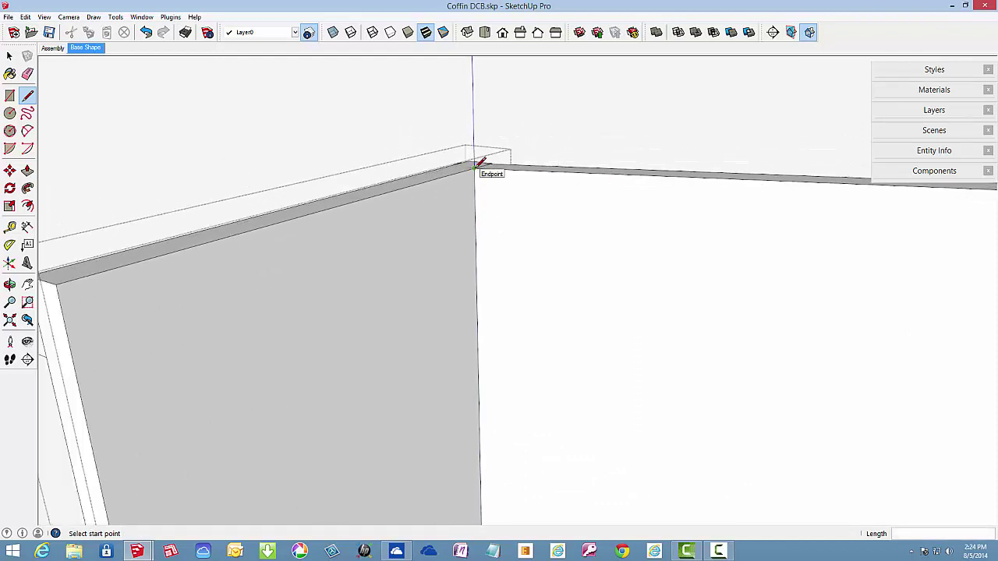
{"action": "middle_click_drag", "start_coordinate": [430, 247], "coordinate": [751, 289]}
{"action": "middle_click_drag", "start_coordinate": [650, 285], "coordinate": [975, 259]}
{"action": "middle_click_drag", "start_coordinate": [633, 252], "coordinate": [662, 272]}
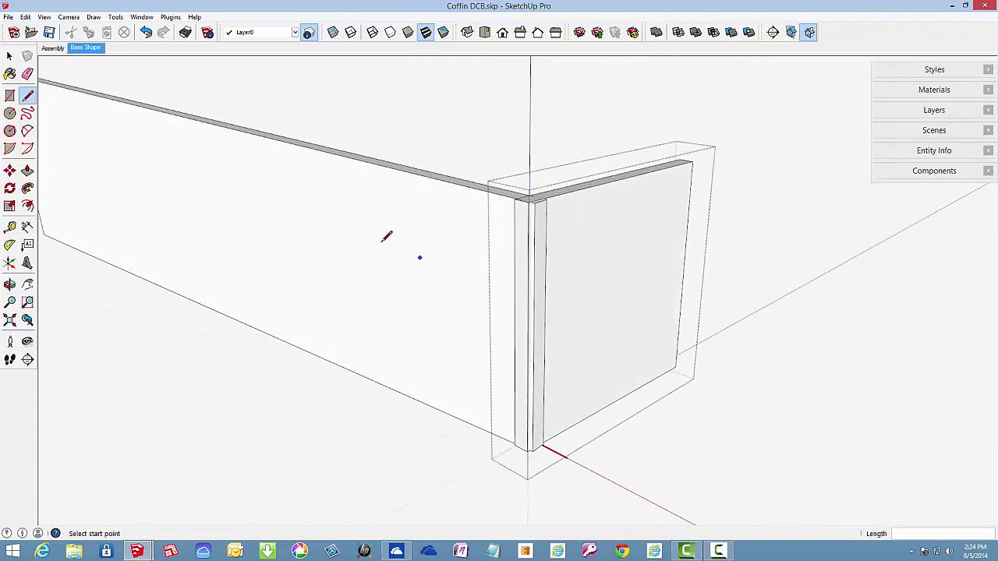
{"action": "scroll", "coordinate": [367, 189], "scroll_direction": "down", "scroll_amount": 2}
{"action": "right_click", "coordinate": [298, 103]}
Close the end panel component and place a copy 10 1/8" along the red axis
{"action": "left_click", "coordinate": [334, 110]}
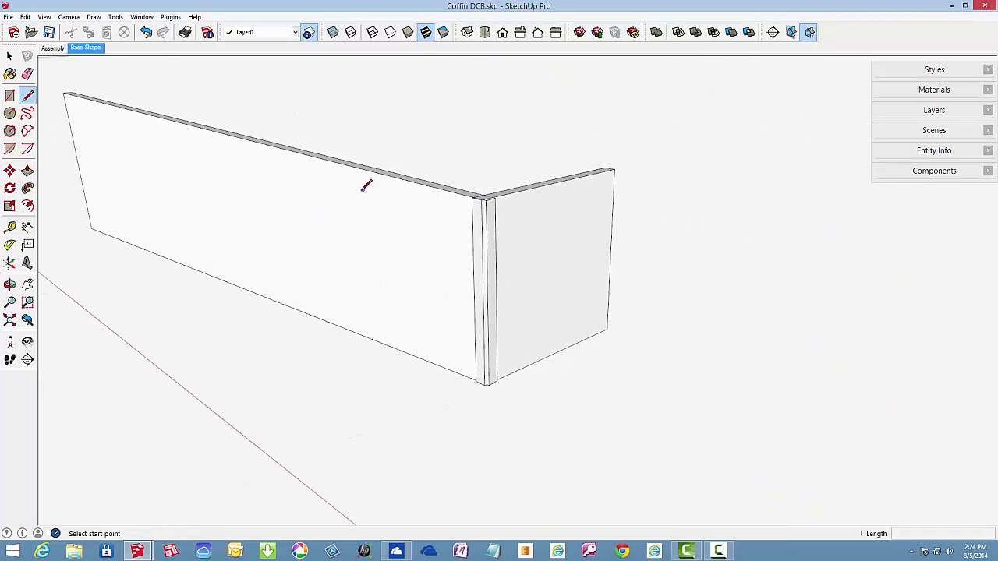
{"action": "left_click", "coordinate": [10, 170]}
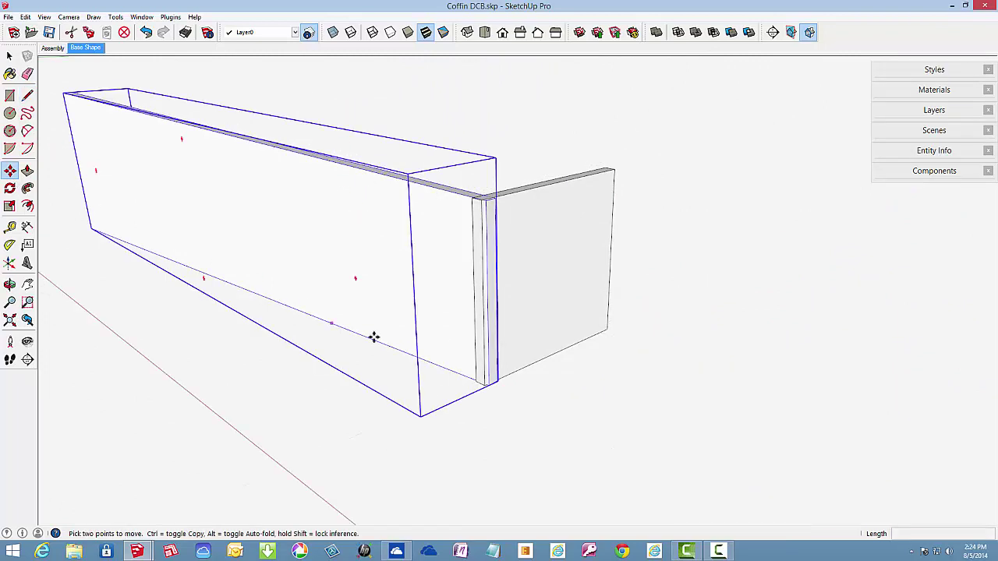
{"action": "left_click", "coordinate": [517, 302]}
{"action": "key", "text": "ctrl"}
{"action": "scroll", "coordinate": [526, 305], "scroll_direction": "down", "scroll_amount": 3}
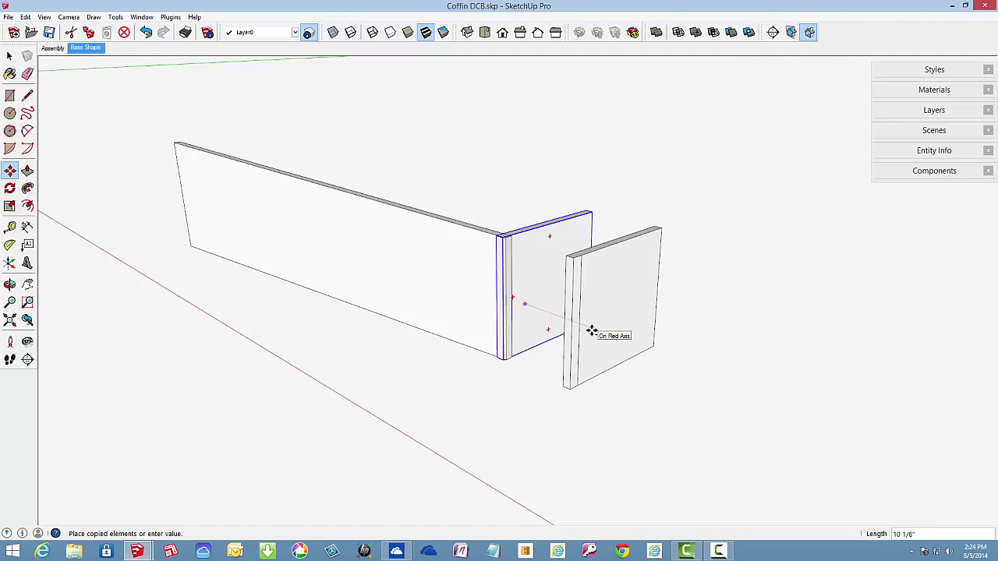
{"action": "left_click", "coordinate": [591, 331]}
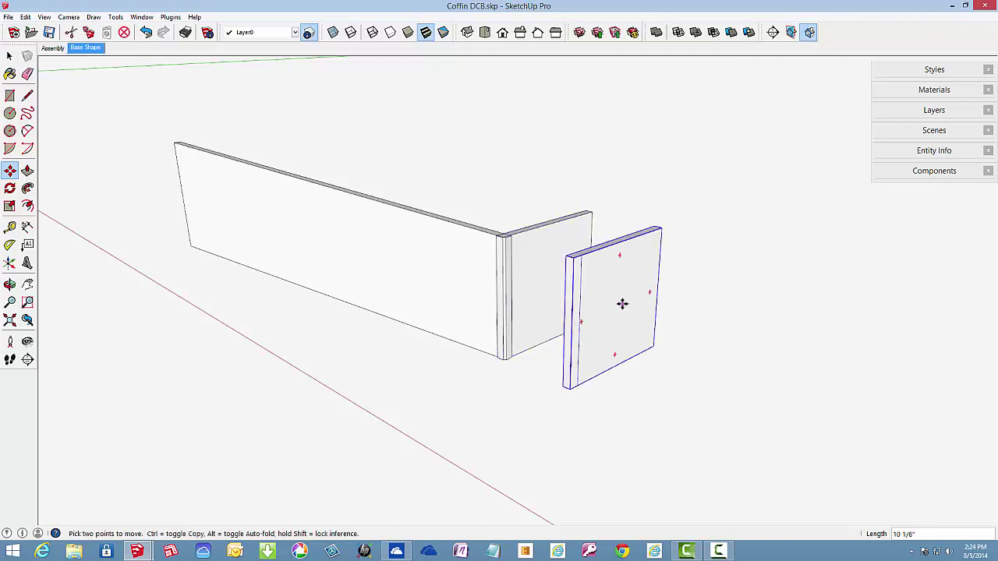
{"action": "scroll", "coordinate": [622, 303], "scroll_direction": "up", "scroll_amount": 4}
{"action": "scroll", "coordinate": [590, 309], "scroll_direction": "up", "scroll_amount": 4}
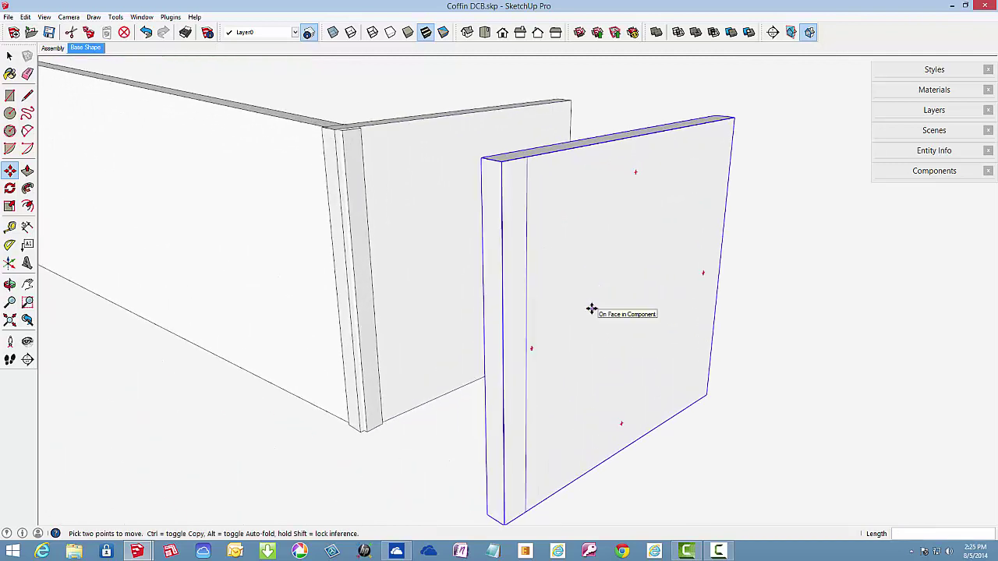
{"action": "middle_click_drag", "start_coordinate": [590, 309], "coordinate": [541, 283]}
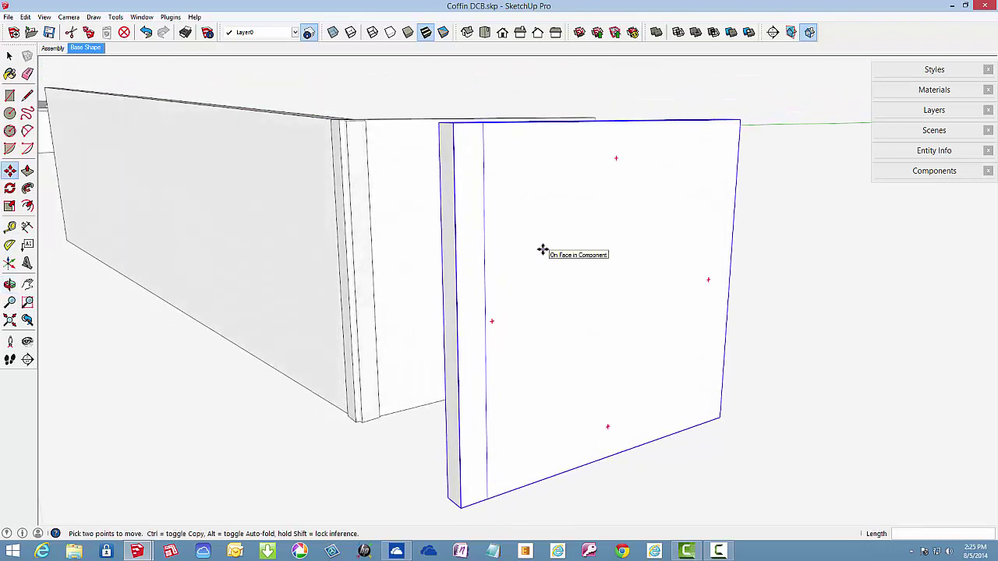
Edit the copied panel and divide its vertical joint edge into 7 equal segments
{"action": "right_click", "coordinate": [543, 250]}
{"action": "left_click", "coordinate": [577, 307]}
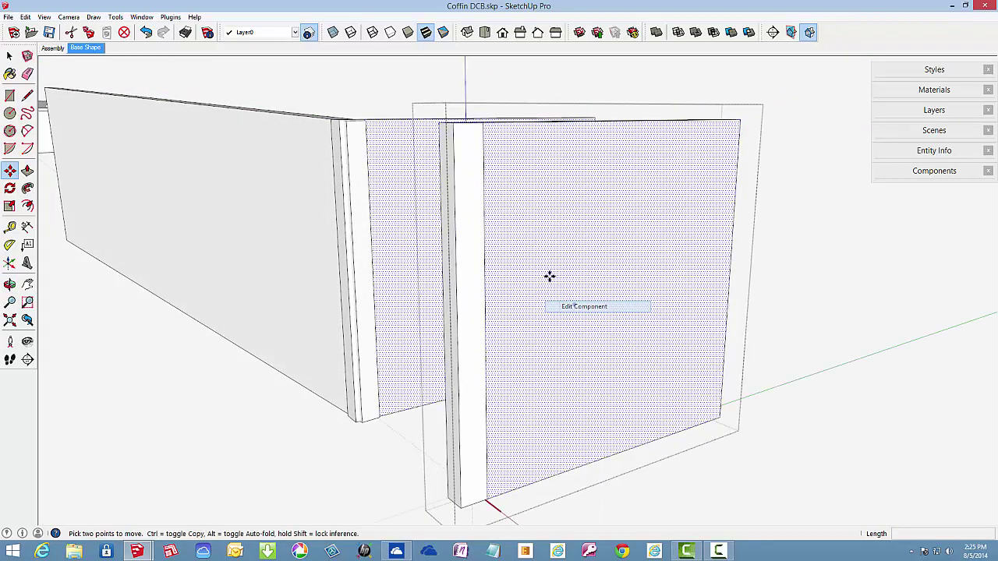
{"action": "key", "text": "ctrl+t"}
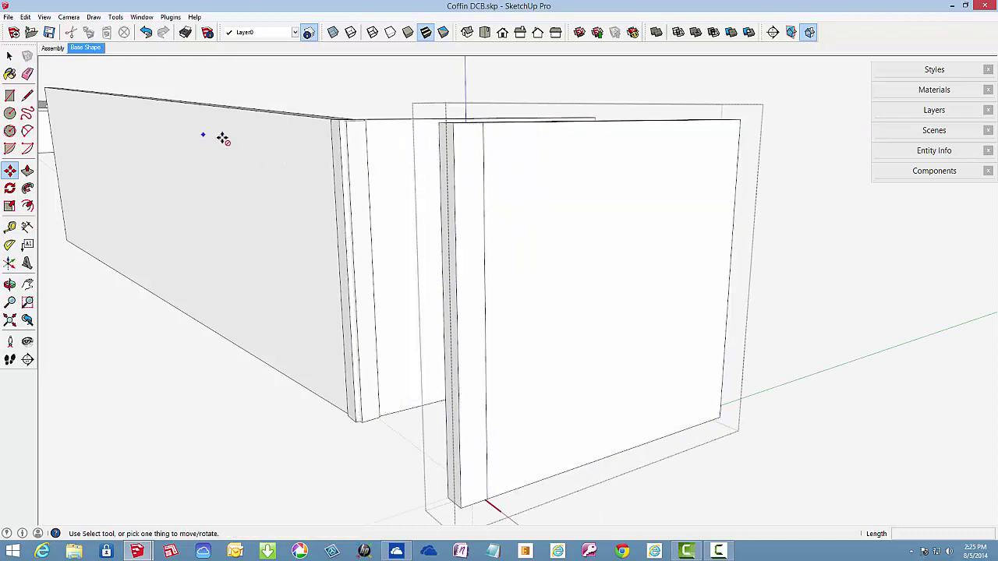
{"action": "right_click", "coordinate": [485, 194]}
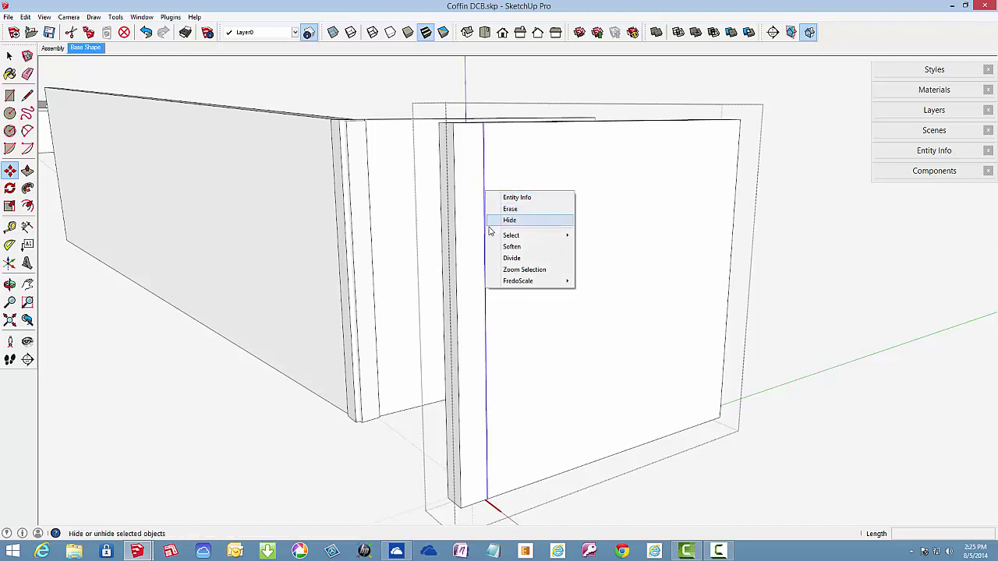
{"action": "left_click", "coordinate": [513, 258]}
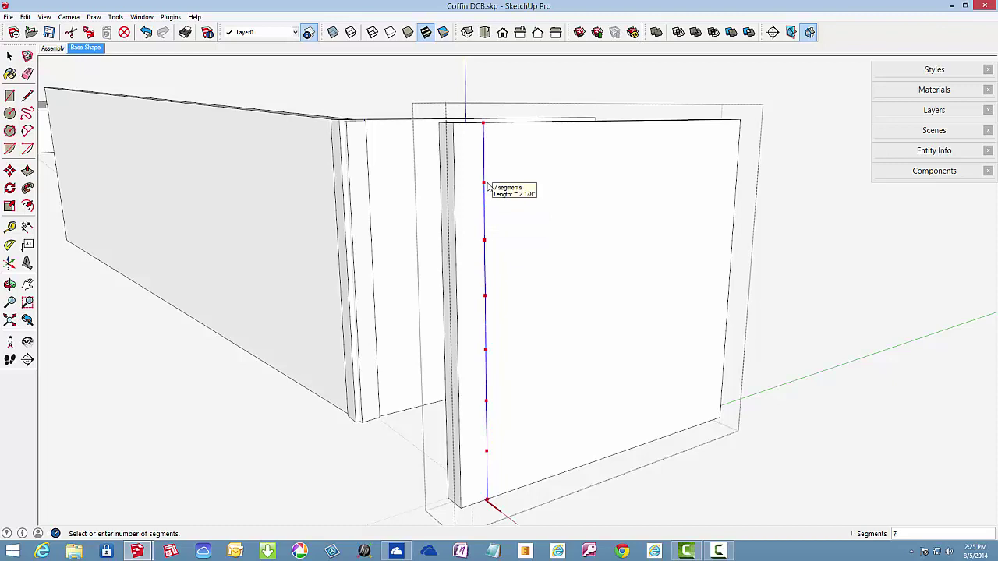
{"action": "left_click", "coordinate": [485, 184]}
Place a 10° Protractor guide centred on the joint line, based on the green axis
{"action": "key", "text": "m"}
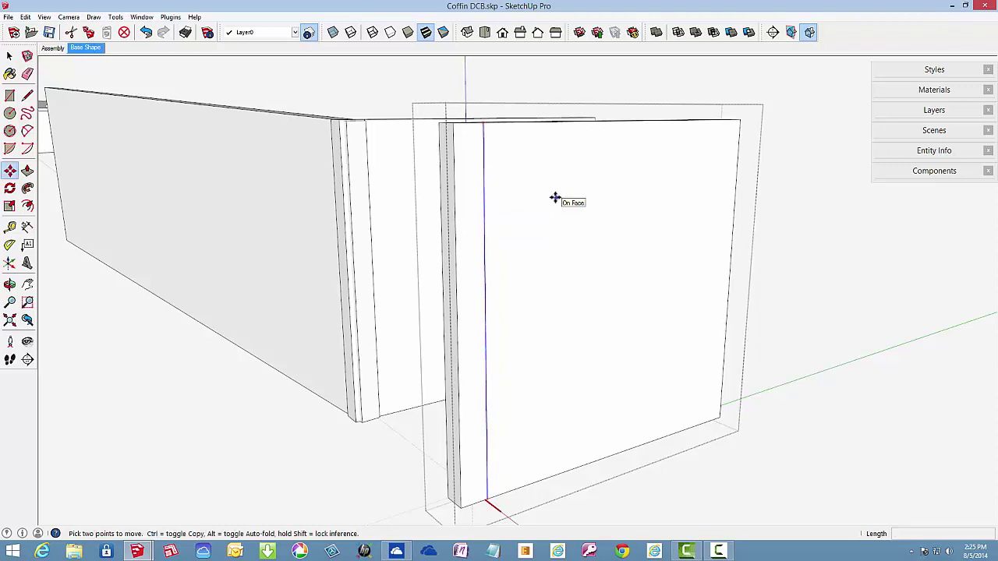
{"action": "middle_click_drag", "start_coordinate": [555, 197], "coordinate": [487, 228]}
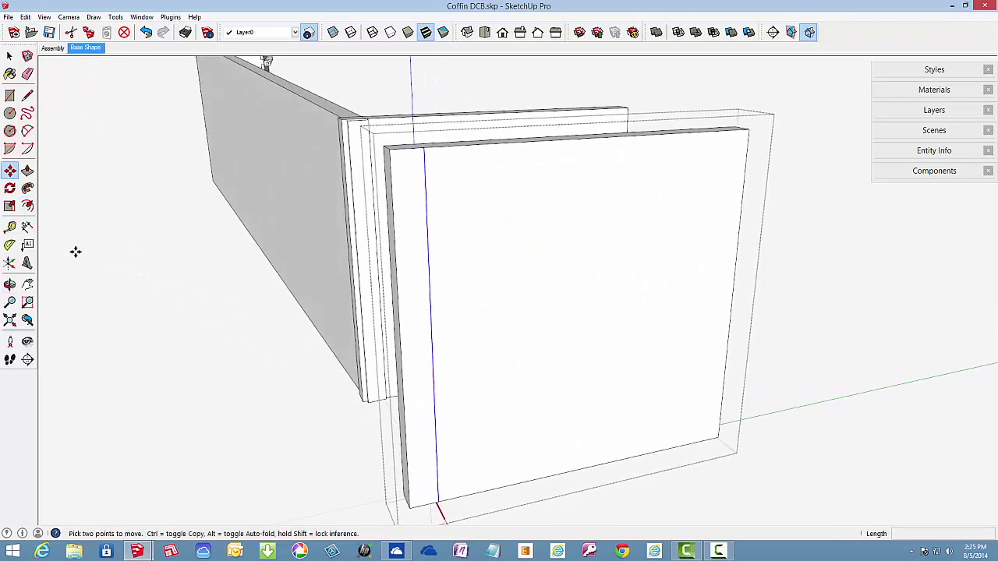
{"action": "left_click", "coordinate": [9, 245]}
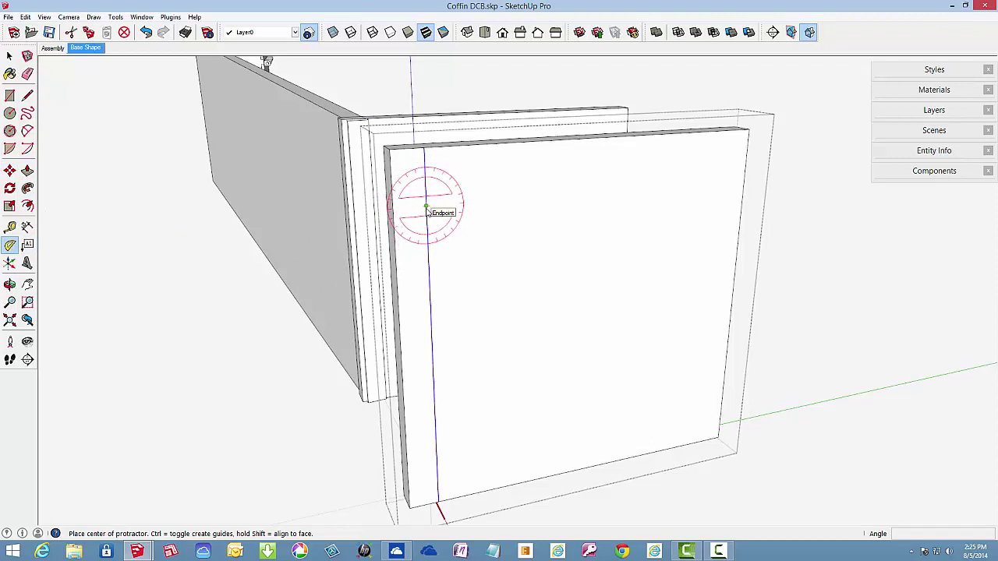
{"action": "left_click", "coordinate": [427, 207]}
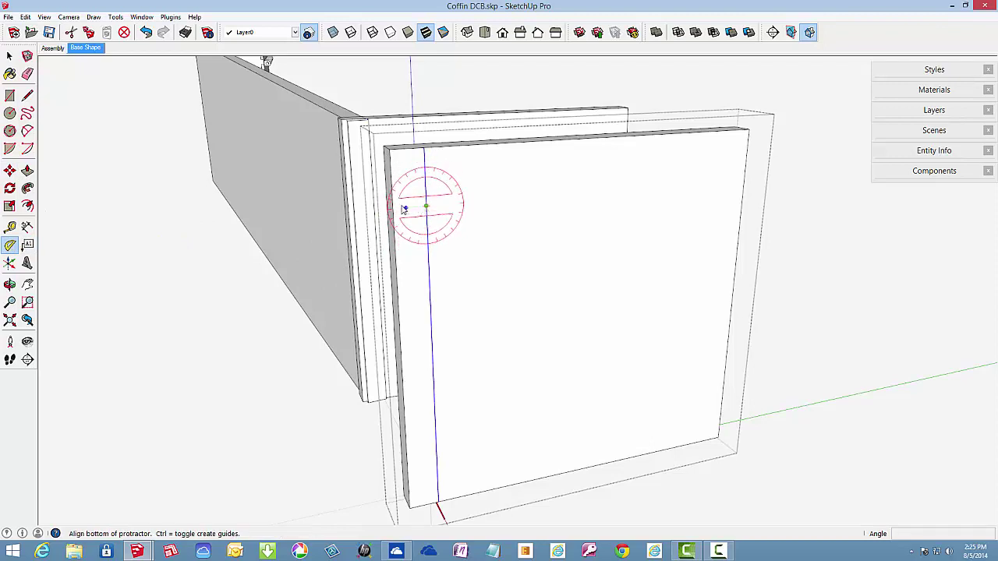
{"action": "left_click", "coordinate": [305, 223]}
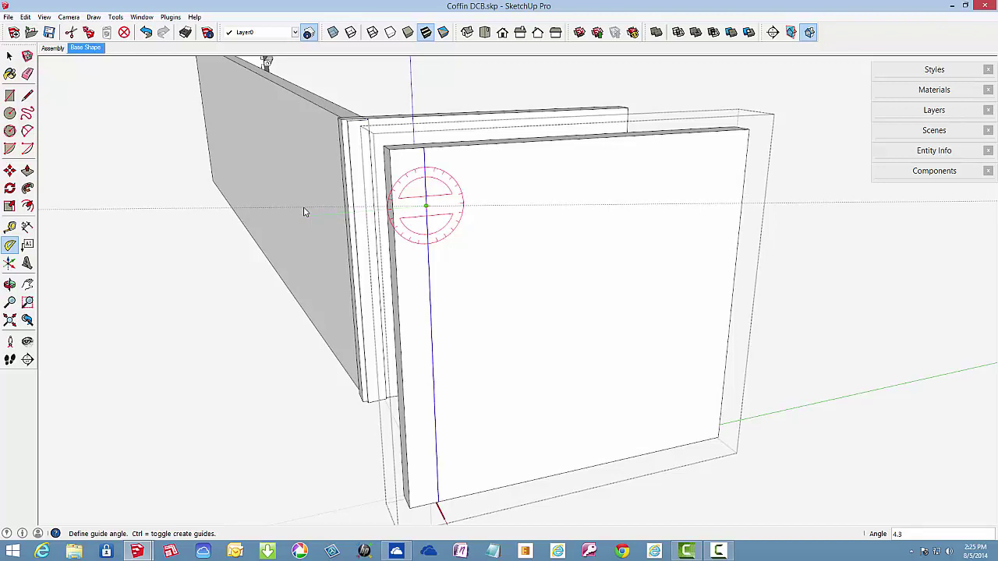
{"action": "key", "text": "Return"}
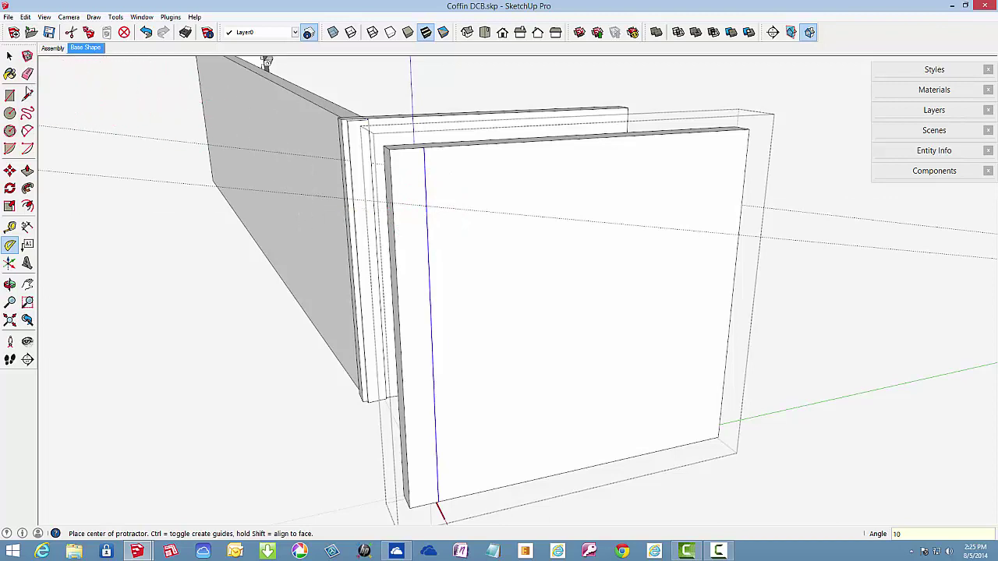
Trace an edge along the guide to the panel's outer edge, then erase the stray edge and guide
{"action": "left_click", "coordinate": [27, 94]}
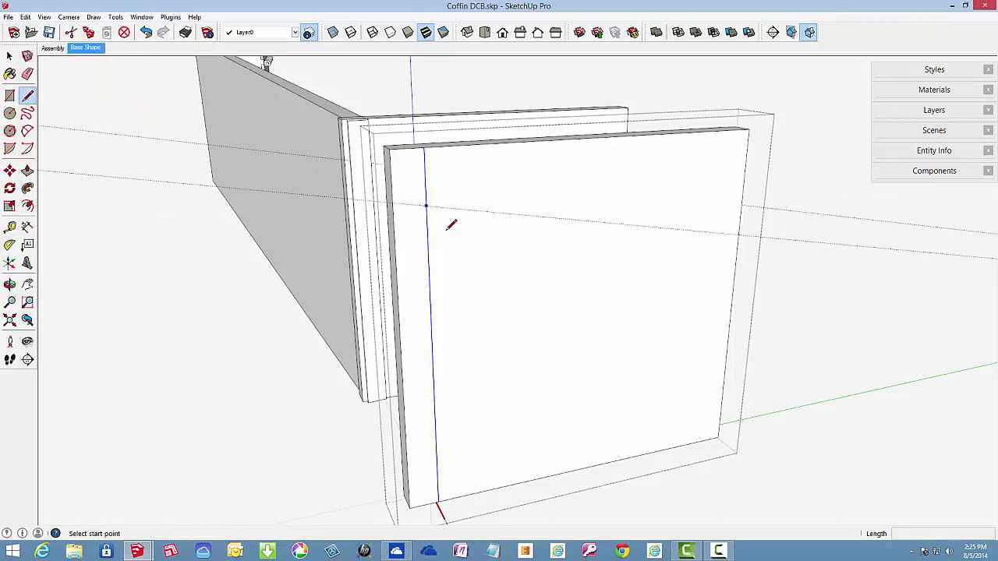
{"action": "left_click", "coordinate": [426, 205]}
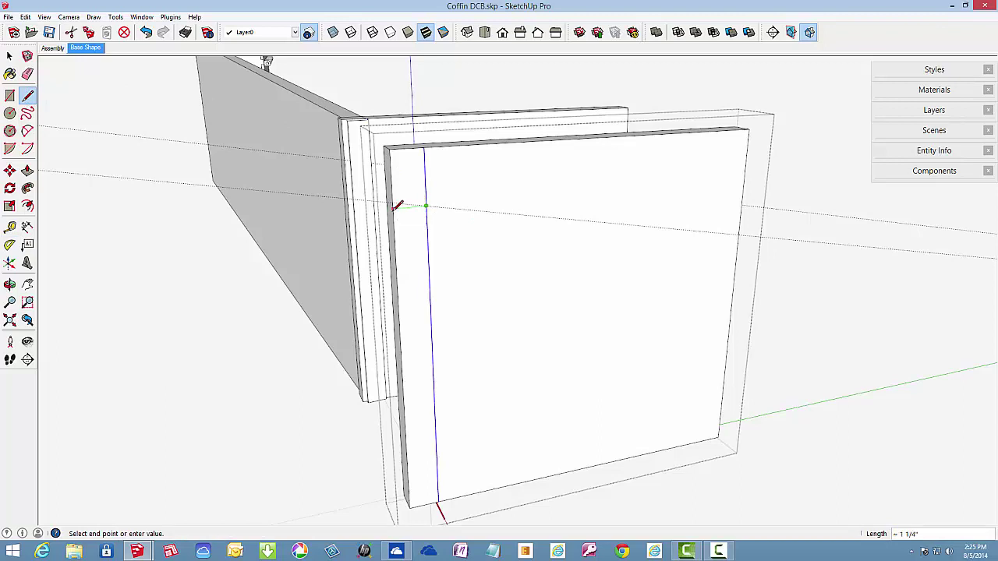
{"action": "left_click", "coordinate": [396, 207]}
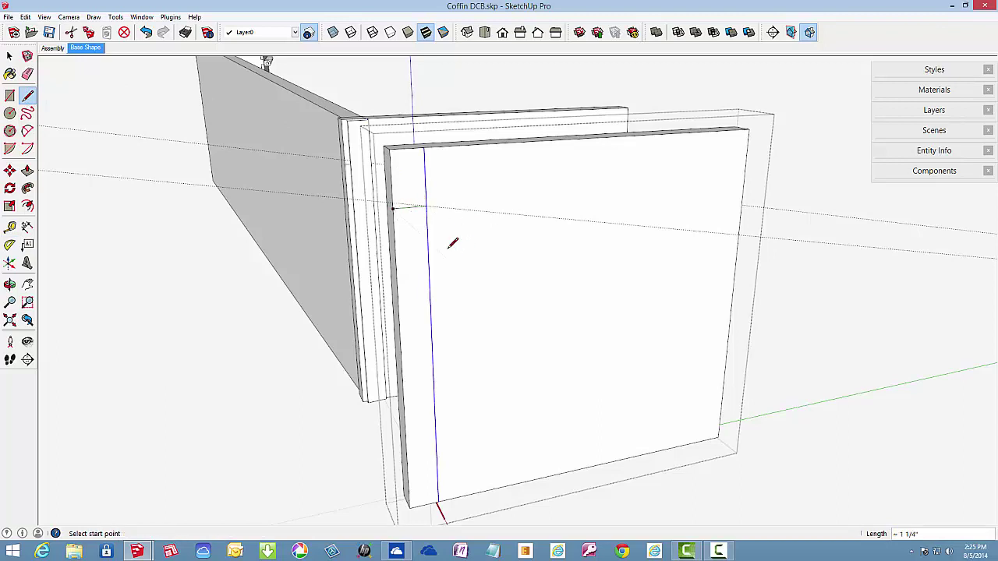
{"action": "left_click", "coordinate": [425, 206]}
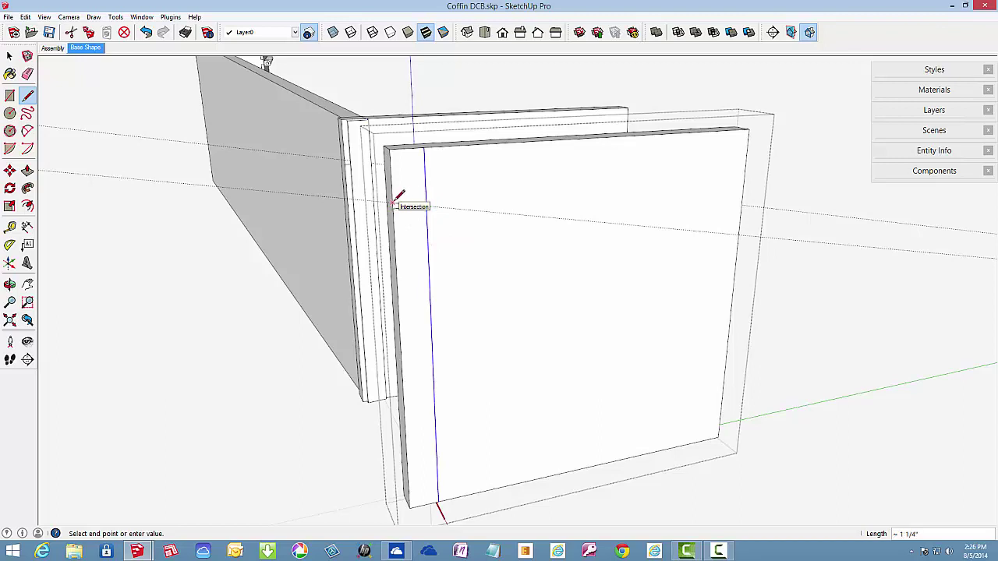
{"action": "left_click", "coordinate": [394, 206]}
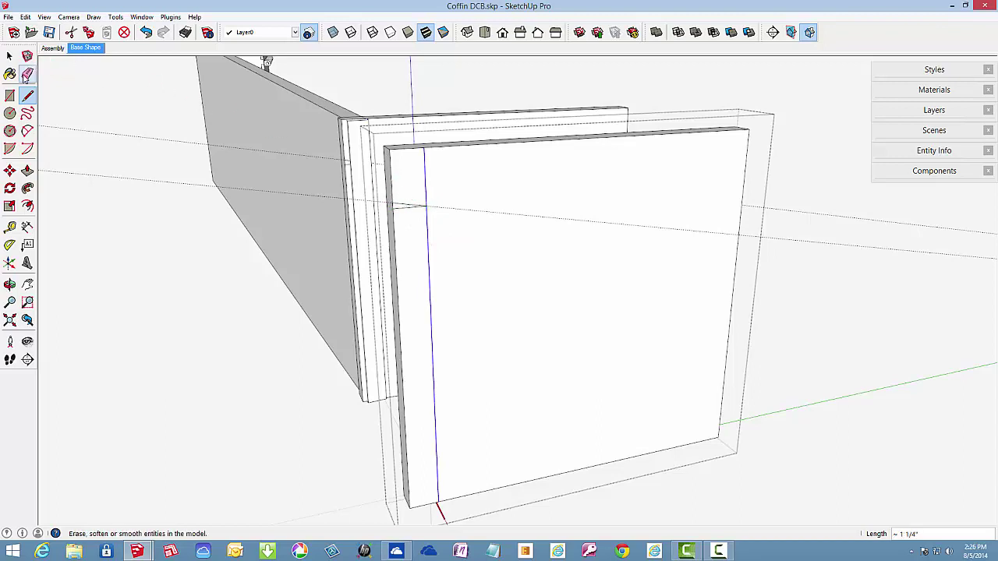
{"action": "left_click", "coordinate": [27, 74]}
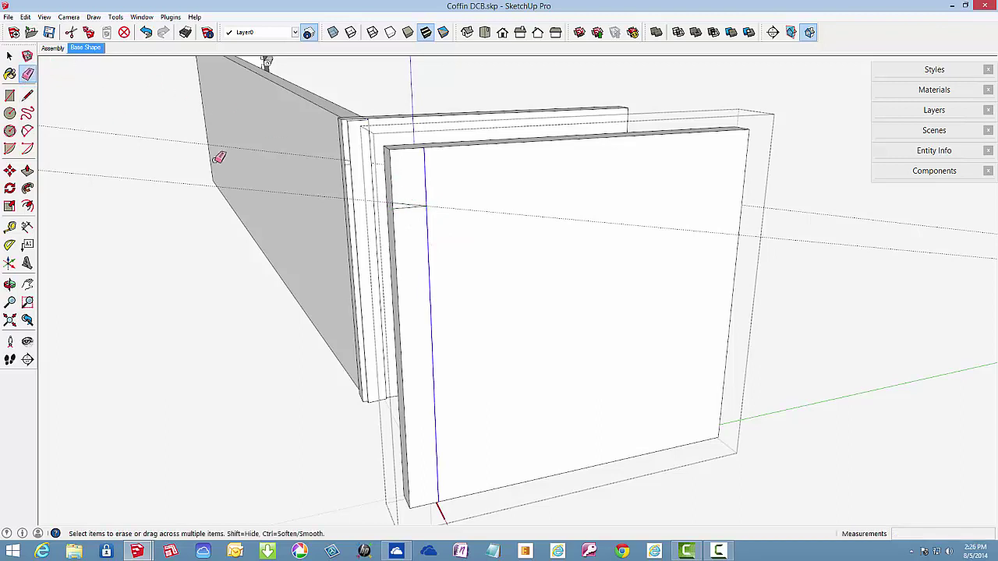
{"action": "left_click", "coordinate": [402, 206]}
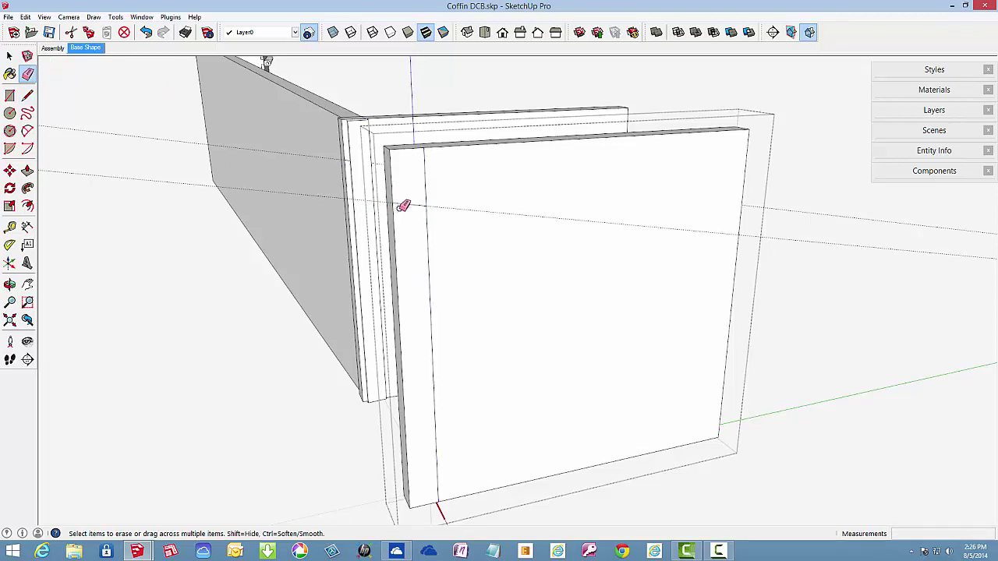
{"action": "left_click", "coordinate": [450, 206]}
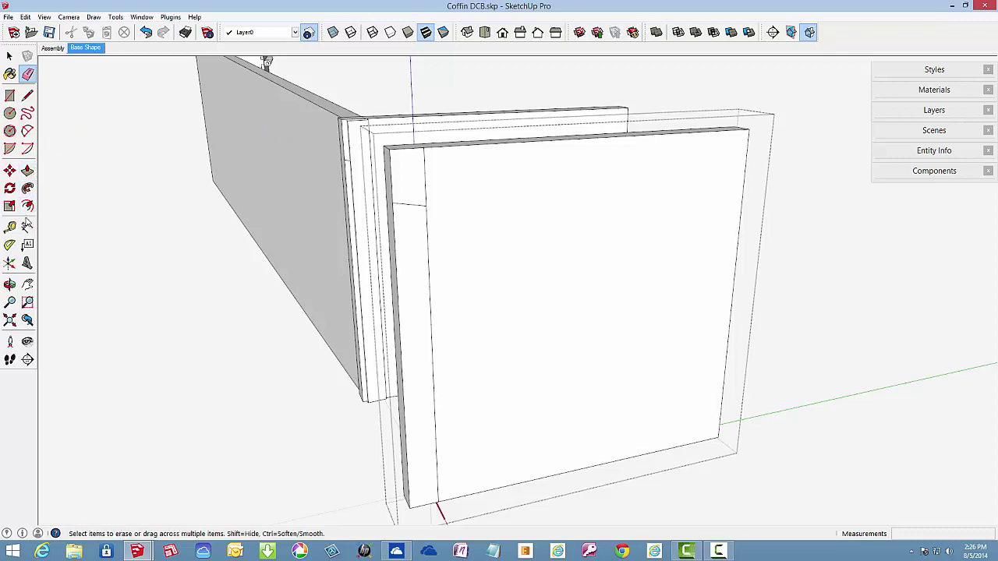
Place a second 10° guide lower down through the marked point
{"action": "left_click", "coordinate": [9, 247]}
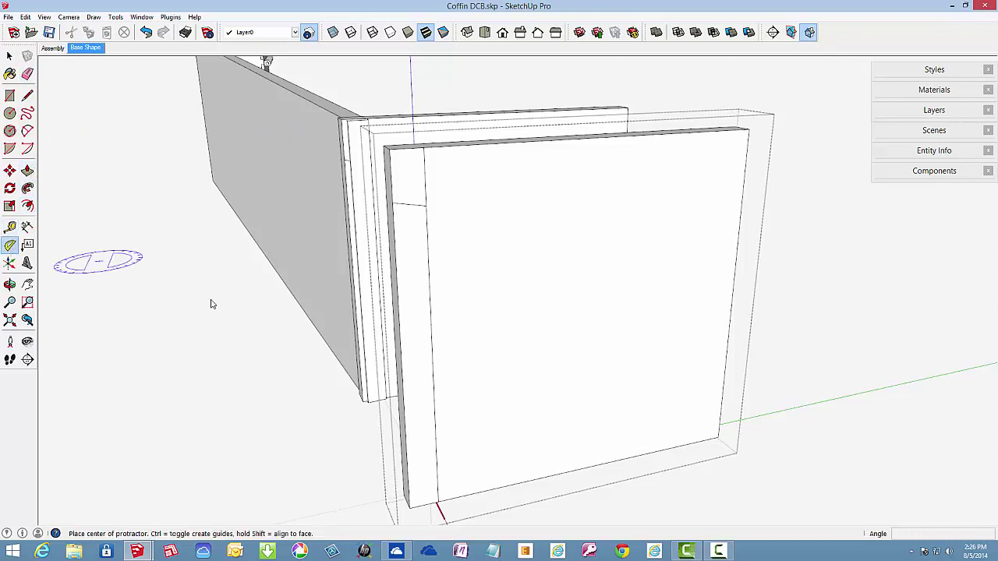
{"action": "left_click", "coordinate": [429, 263]}
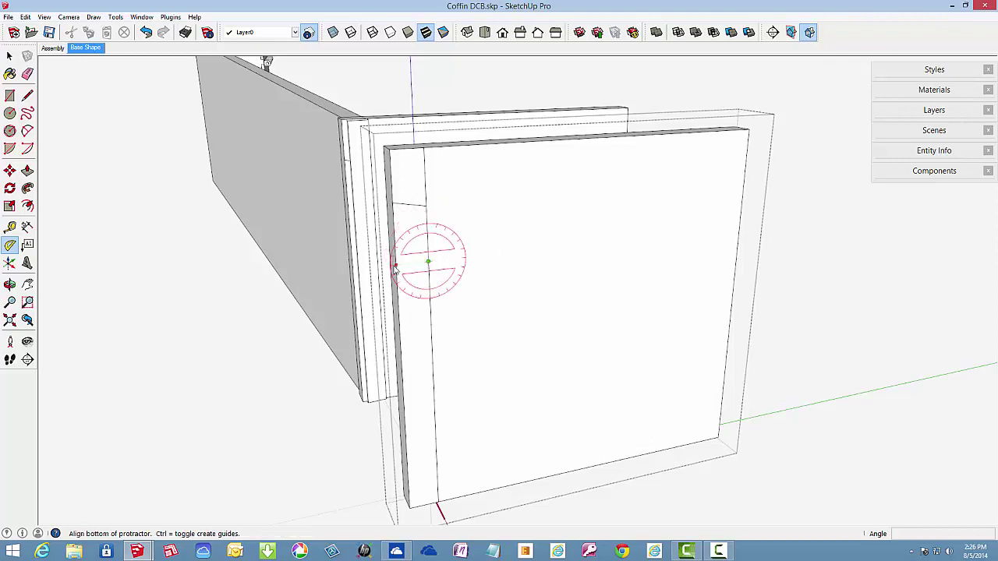
{"action": "left_click", "coordinate": [333, 277]}
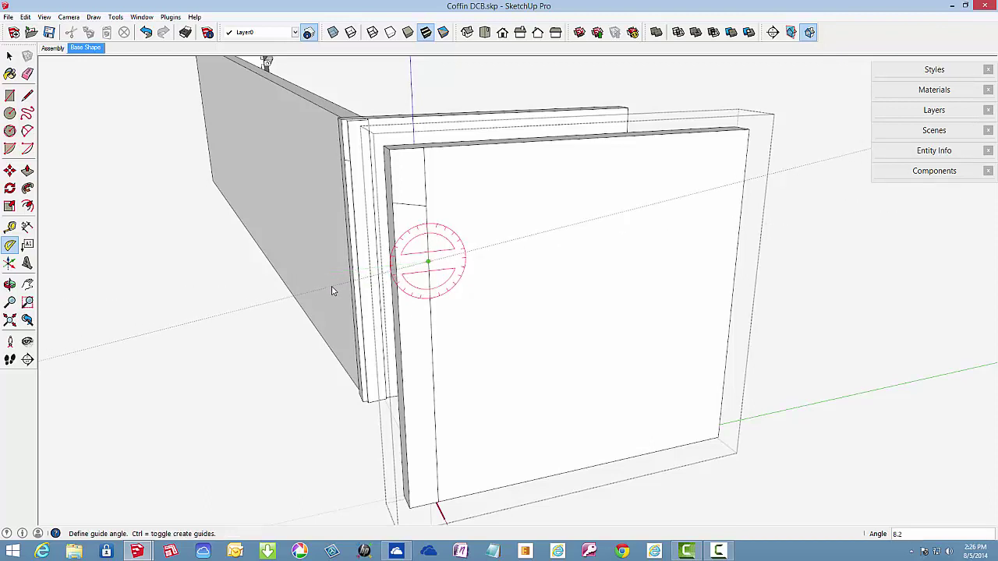
{"action": "left_click", "coordinate": [332, 291]}
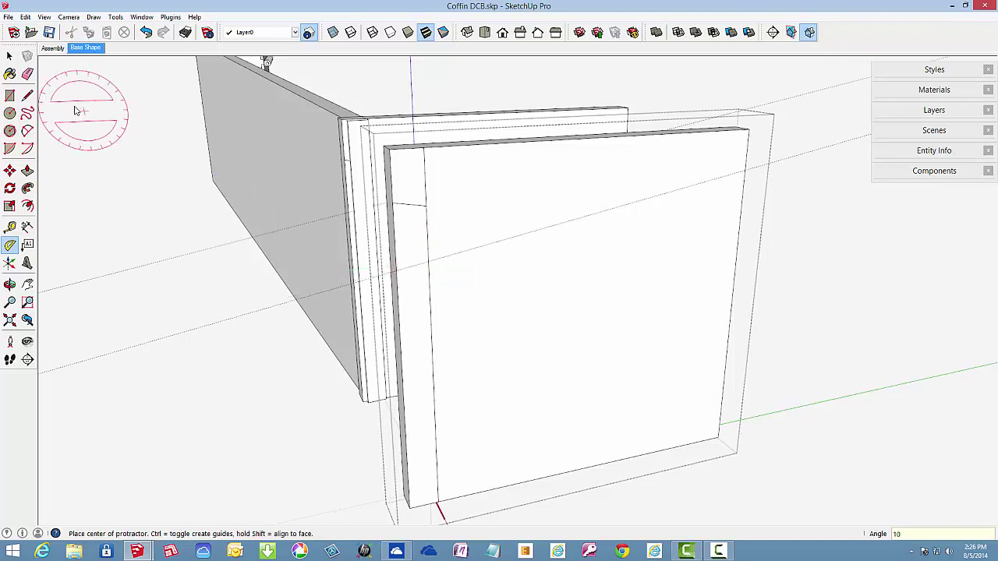
Draw an edge along the new guide to the panel's outer edge
{"action": "left_click", "coordinate": [27, 95]}
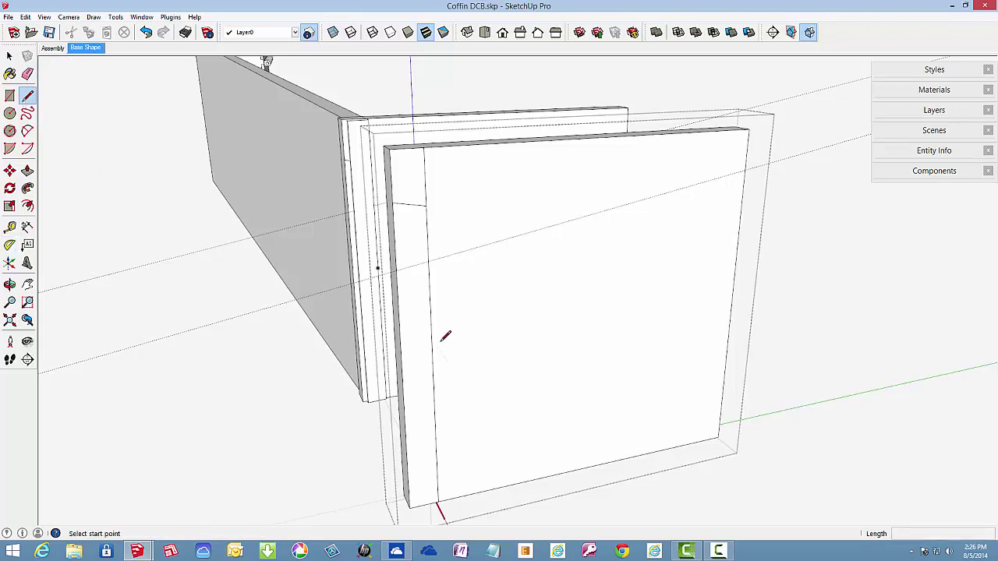
{"action": "scroll", "coordinate": [419, 315], "scroll_direction": "up", "scroll_amount": 1}
{"action": "scroll", "coordinate": [419, 314], "scroll_direction": "up", "scroll_amount": 3}
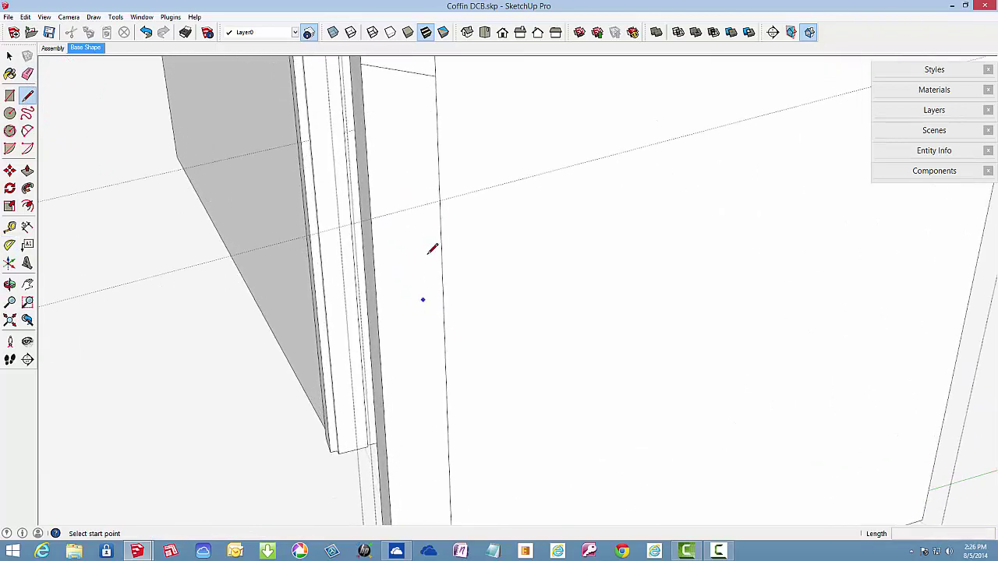
{"action": "left_click", "coordinate": [440, 201]}
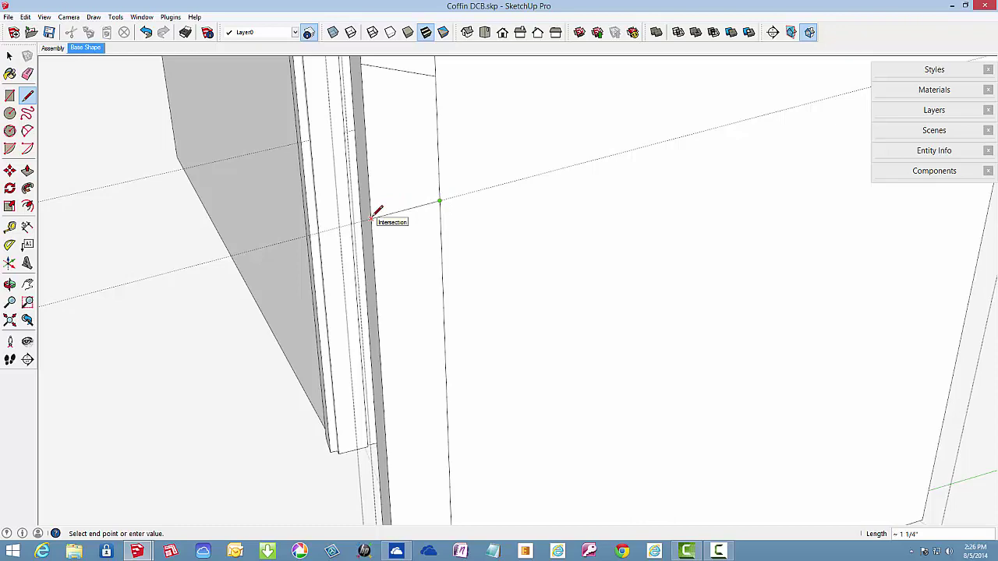
{"action": "left_click", "coordinate": [372, 217]}
{"action": "scroll", "coordinate": [410, 237], "scroll_direction": "down", "scroll_amount": 3}
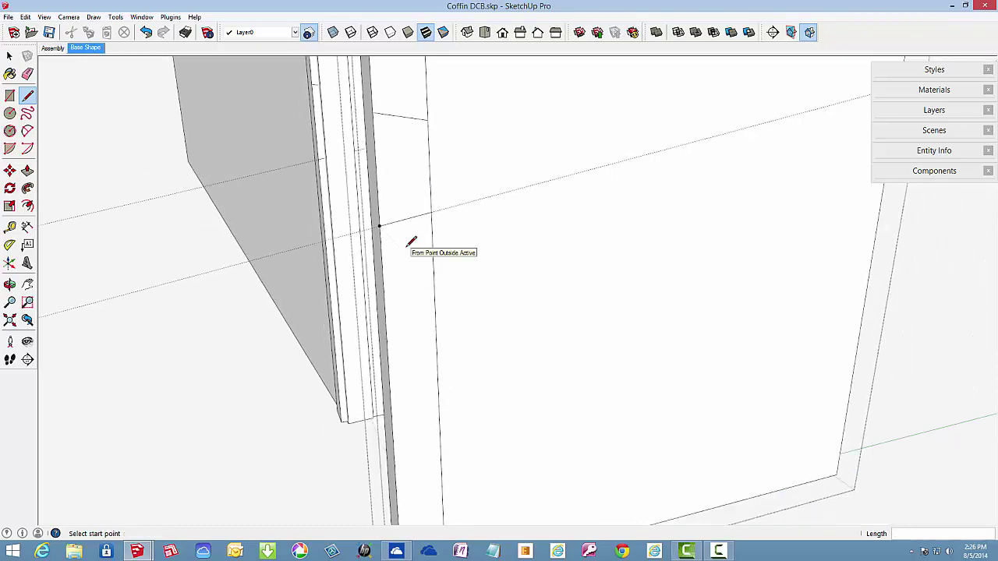
{"action": "middle_click_drag", "start_coordinate": [410, 235], "coordinate": [490, 258]}
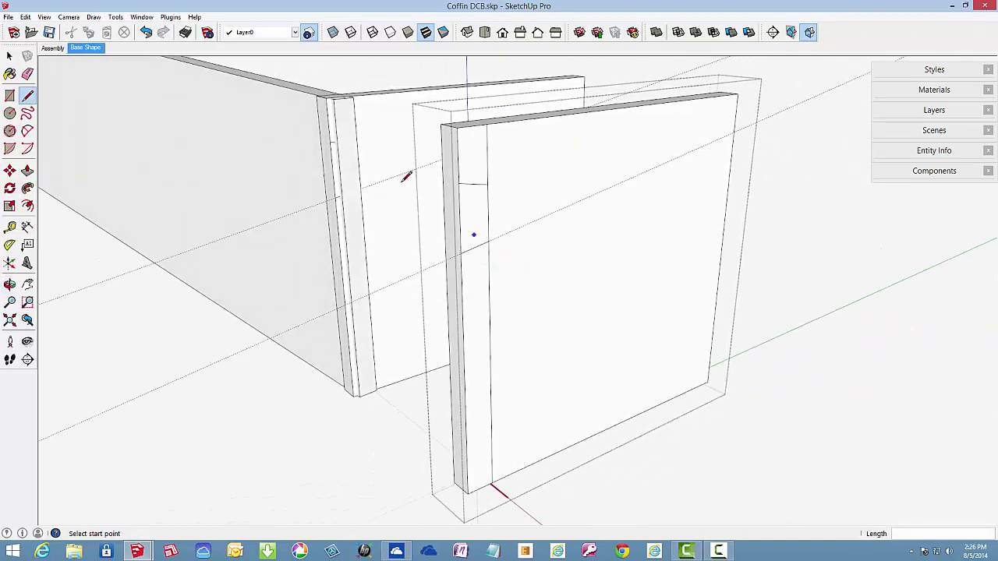
Carry the upper and lower angled marks across the panel's end face as 1" lines
{"action": "left_click", "coordinate": [27, 73]}
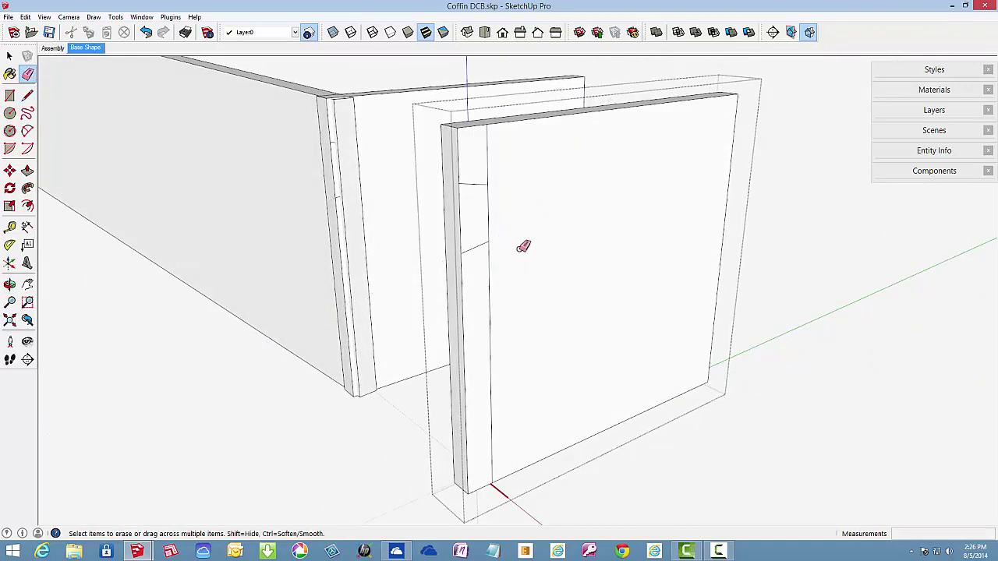
{"action": "middle_click_drag", "start_coordinate": [471, 278], "coordinate": [533, 276]}
{"action": "scroll", "coordinate": [530, 171], "scroll_direction": "up", "scroll_amount": 4}
{"action": "scroll", "coordinate": [527, 173], "scroll_direction": "up", "scroll_amount": 2}
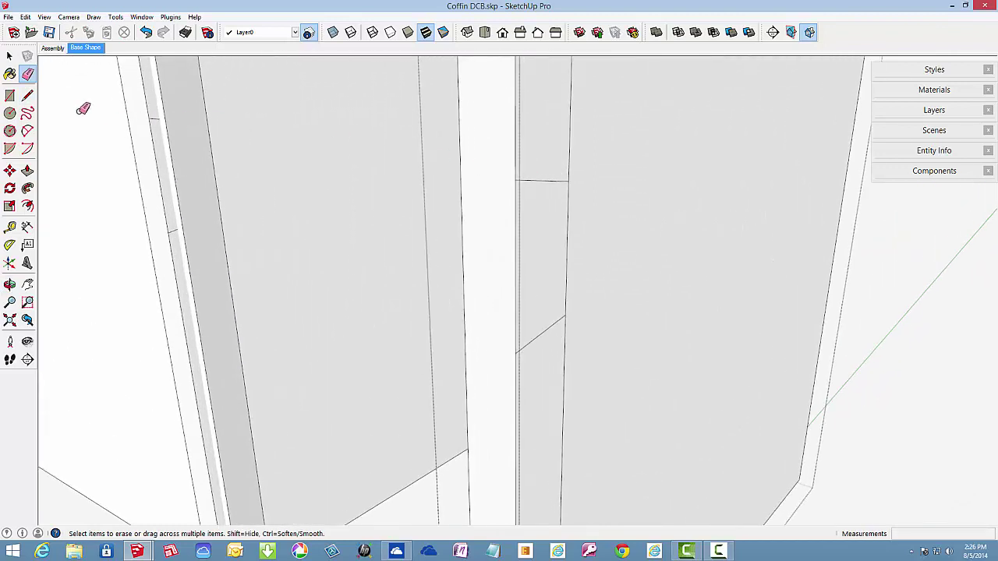
{"action": "left_click", "coordinate": [27, 95]}
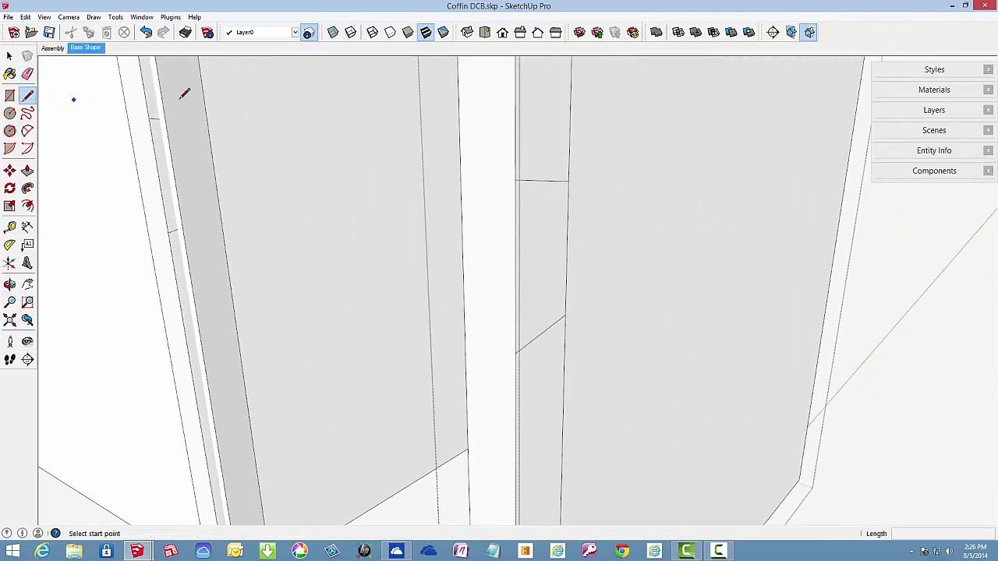
{"action": "left_click", "coordinate": [515, 180]}
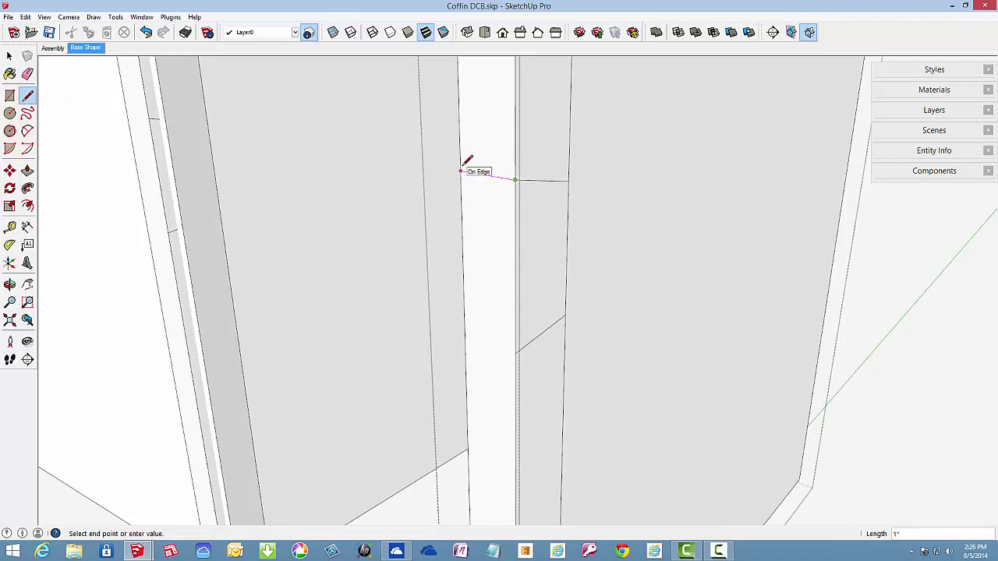
{"action": "left_click", "coordinate": [461, 170]}
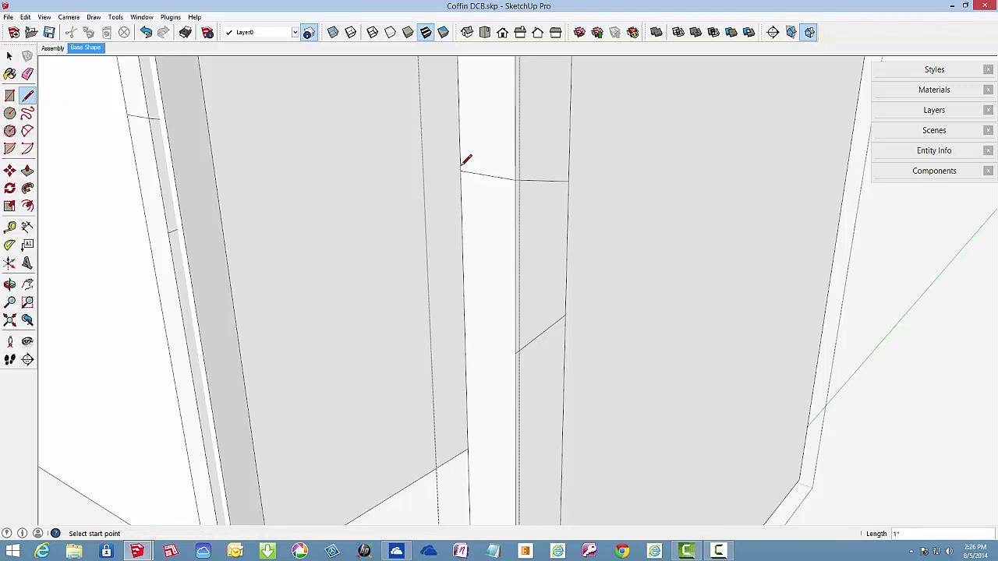
{"action": "left_click", "coordinate": [516, 352]}
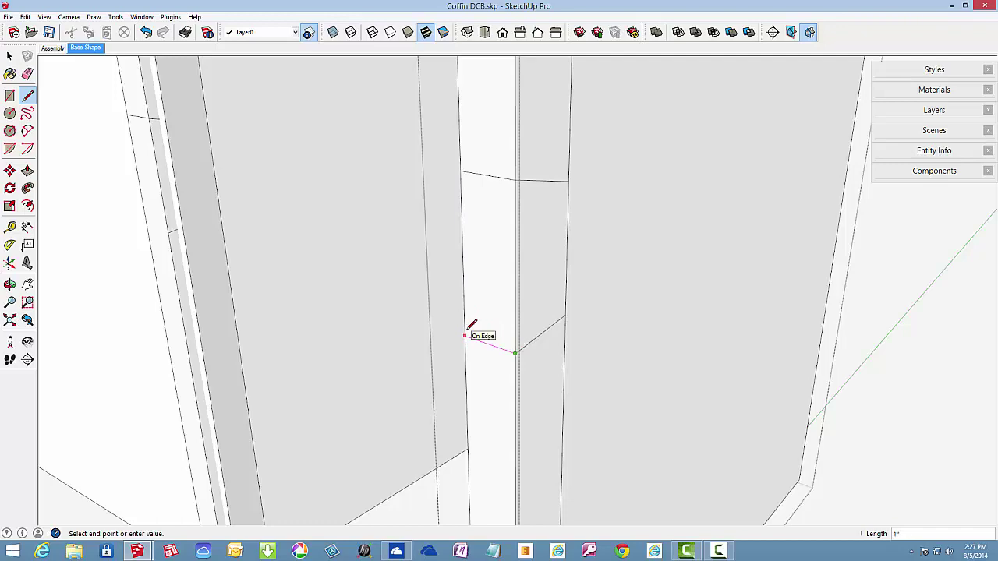
{"action": "left_click", "coordinate": [466, 334]}
{"action": "scroll", "coordinate": [491, 372], "scroll_direction": "down", "scroll_amount": 3}
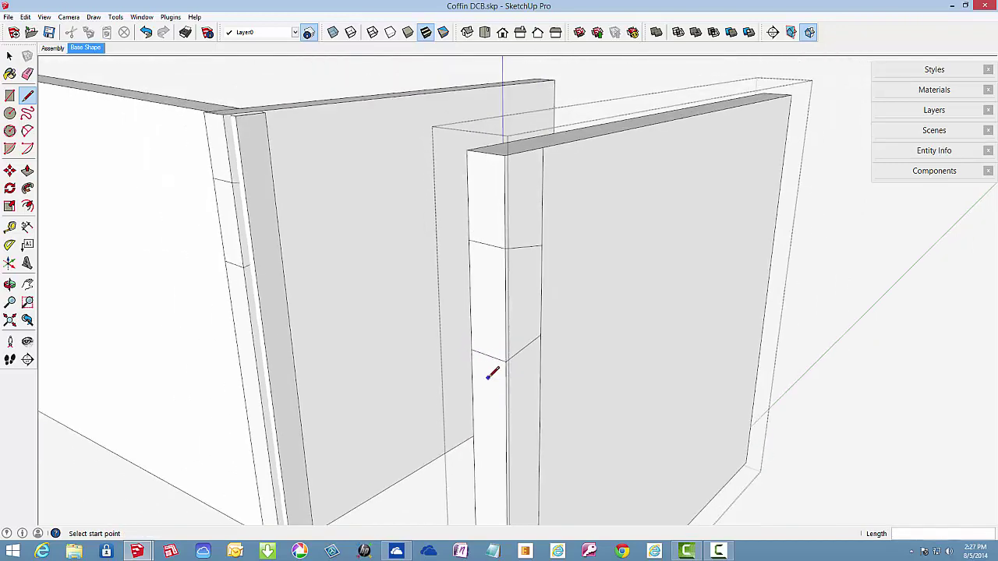
{"action": "mouse_move", "coordinate": [503, 337]}
{"action": "middle_mouse_down"}
{"action": "mouse_move", "coordinate": [476, 248]}
{"action": "mouse_move", "coordinate": [374, 255]}
{"action": "mouse_move", "coordinate": [447, 327]}
{"action": "mouse_move", "coordinate": [503, 338]}
{"action": "middle_mouse_up"}
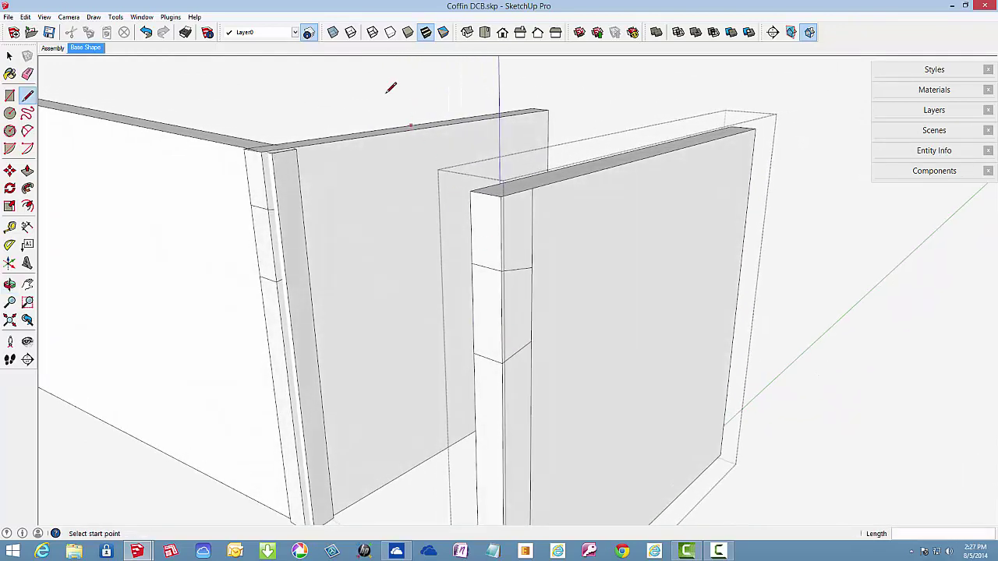
With X-Ray on, draw two edges from the panel's corner points across its face
{"action": "left_click", "coordinate": [332, 32]}
{"action": "scroll", "coordinate": [272, 289], "scroll_direction": "down", "scroll_amount": 3}
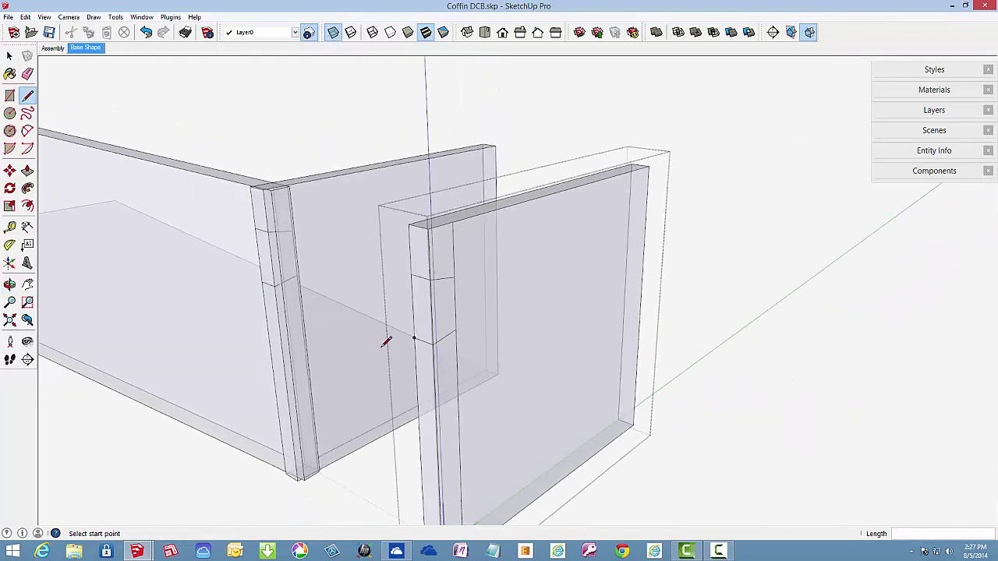
{"action": "middle_click_drag", "start_coordinate": [387, 342], "coordinate": [432, 341]}
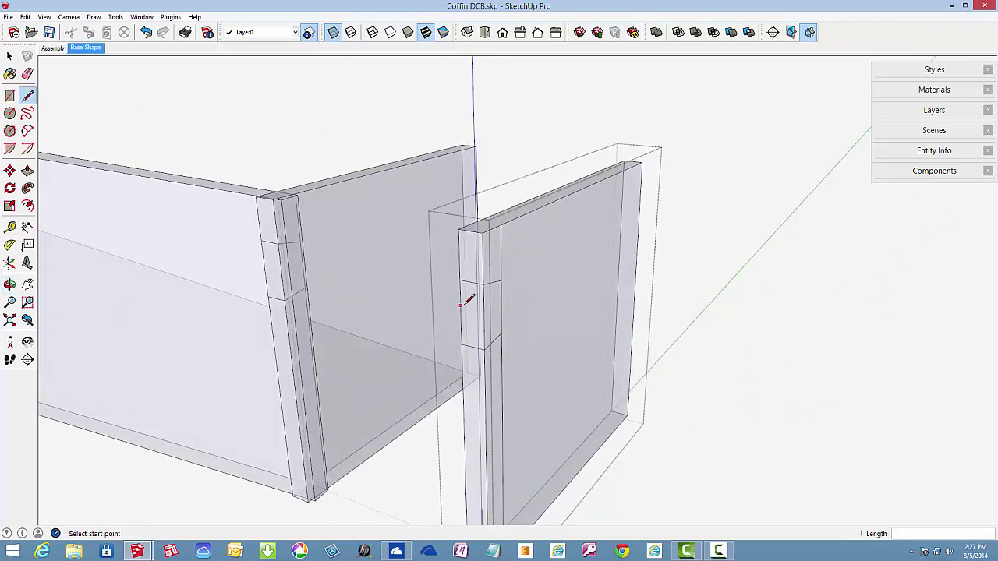
{"action": "scroll", "coordinate": [468, 302], "scroll_direction": "up", "scroll_amount": 5}
{"action": "middle_click_drag", "start_coordinate": [477, 309], "coordinate": [512, 352]}
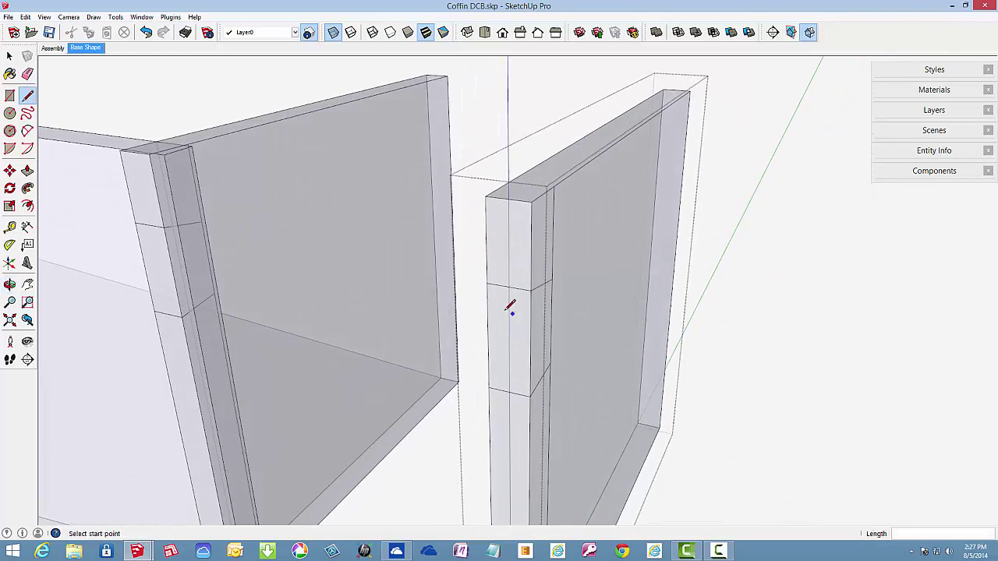
{"action": "left_click", "coordinate": [553, 277]}
{"action": "middle_click_drag", "start_coordinate": [493, 274], "coordinate": [626, 289]}
{"action": "left_click", "coordinate": [550, 275]}
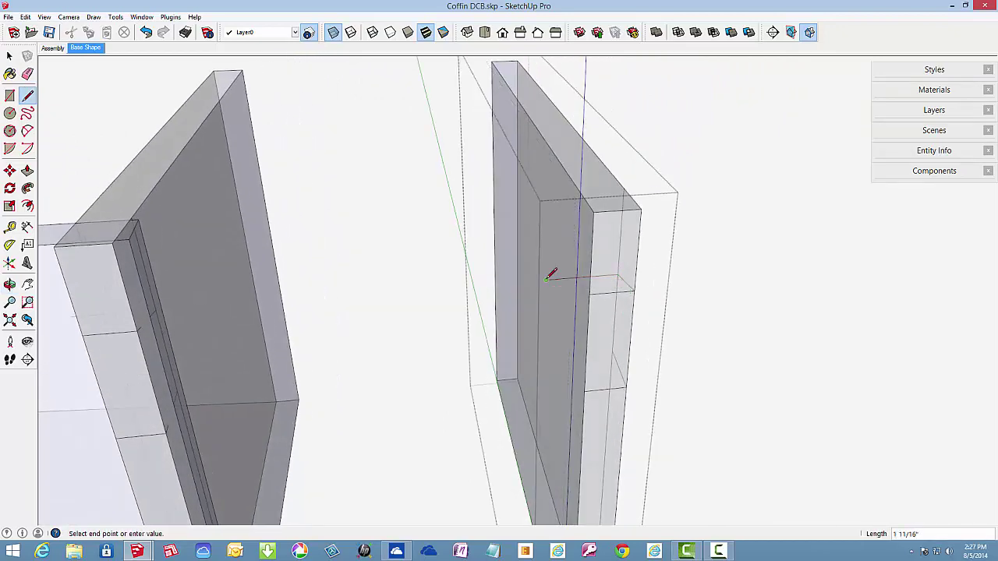
{"action": "key", "text": "Escape"}
{"action": "left_click", "coordinate": [613, 351]}
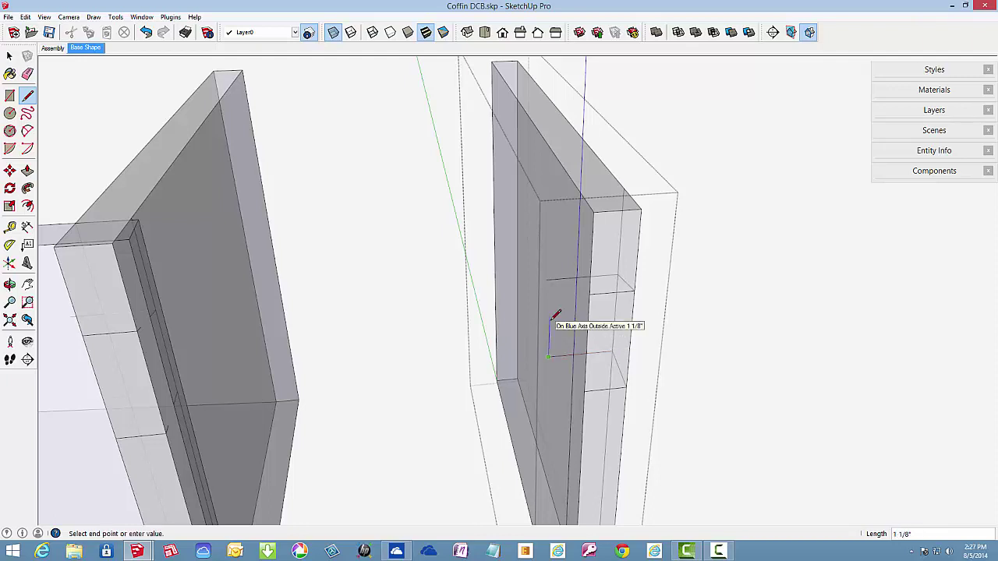
{"action": "left_click", "coordinate": [556, 315]}
{"action": "middle_click_drag", "start_coordinate": [570, 322], "coordinate": [644, 339]}
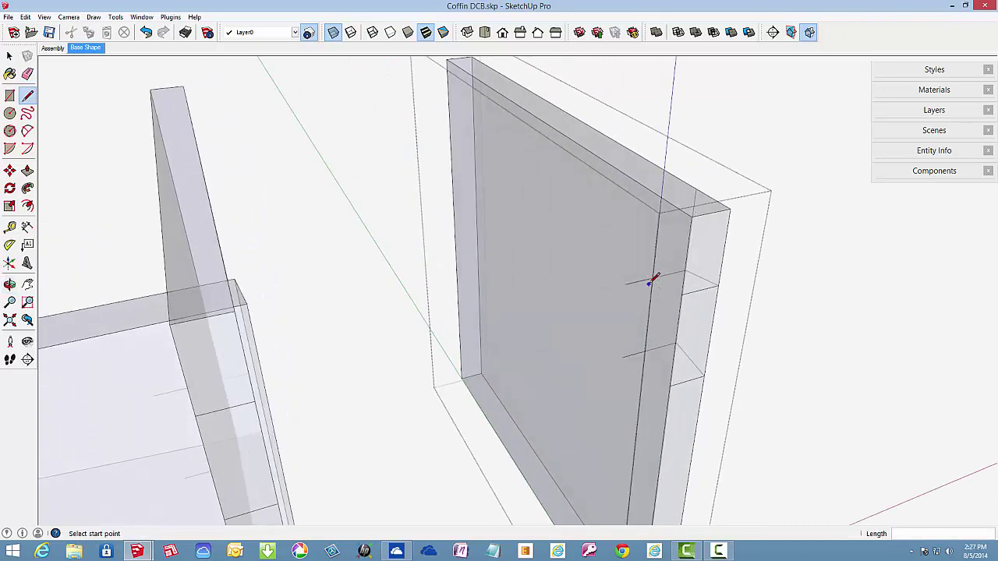
{"action": "scroll", "coordinate": [672, 266], "scroll_direction": "up", "scroll_amount": 3}
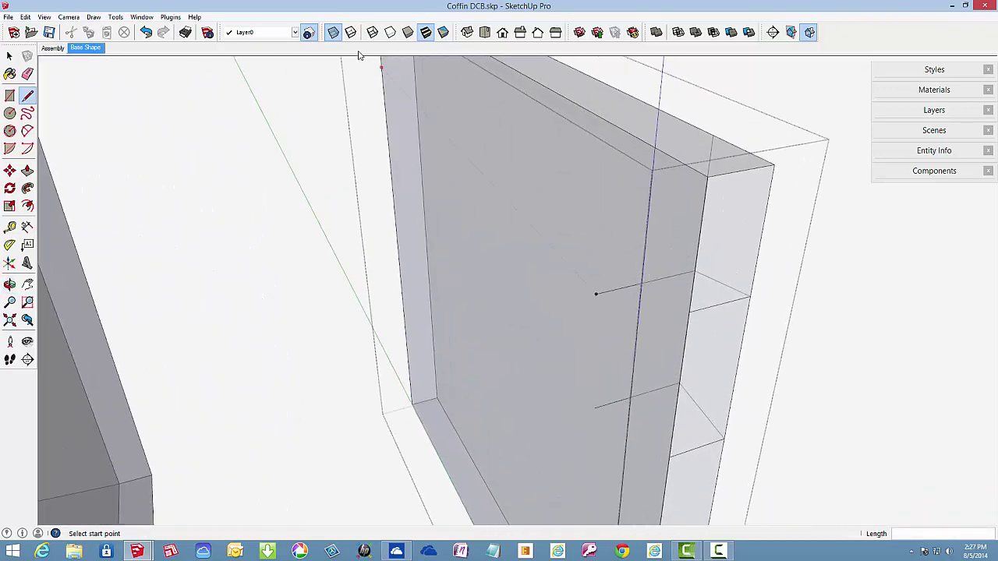
Turn off X-Ray and draw slanted lines from both pin marks to the panel's outer corners
{"action": "left_click", "coordinate": [334, 32]}
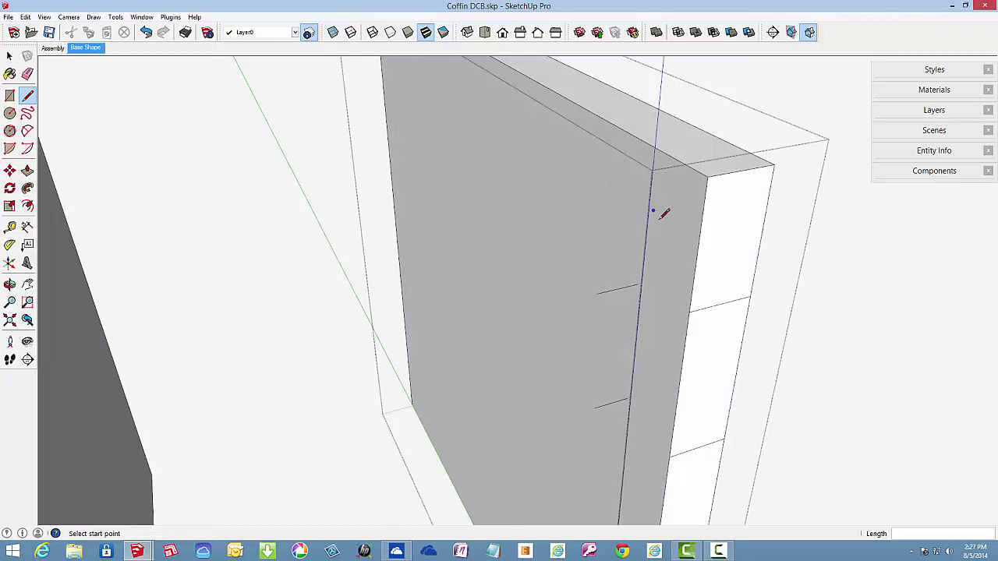
{"action": "left_click", "coordinate": [637, 286]}
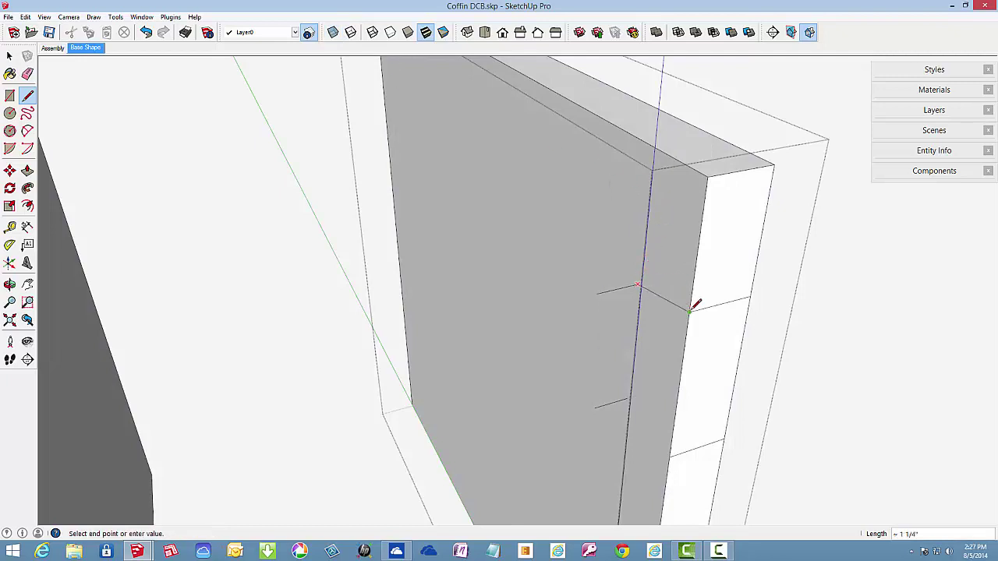
{"action": "left_click", "coordinate": [690, 311]}
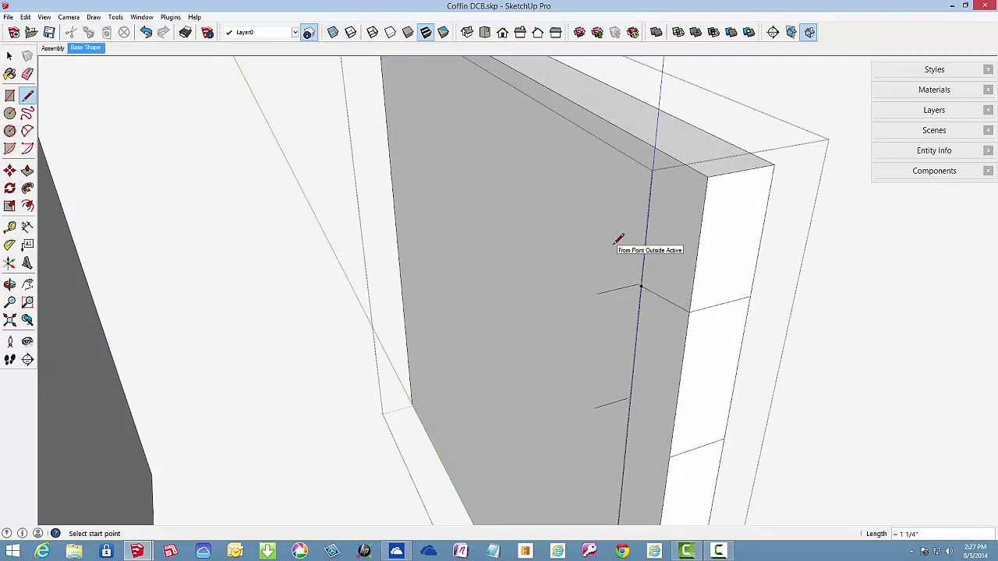
{"action": "left_click", "coordinate": [627, 400]}
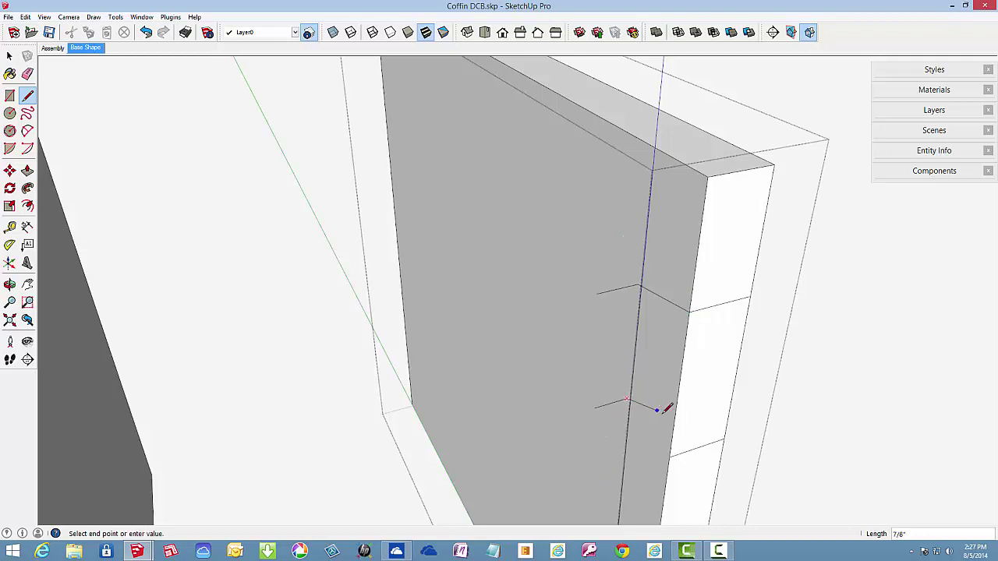
{"action": "left_click", "coordinate": [670, 456]}
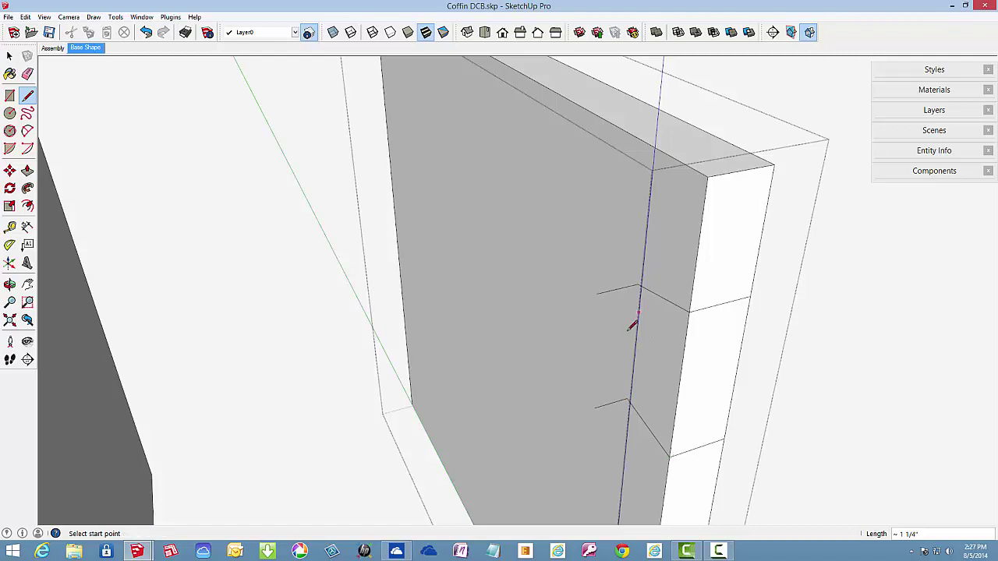
Turn X-Ray back on, draw a trial line at the upper socket, then erase it
{"action": "left_click", "coordinate": [333, 32]}
{"action": "scroll", "coordinate": [673, 259], "scroll_direction": "up", "scroll_amount": 5}
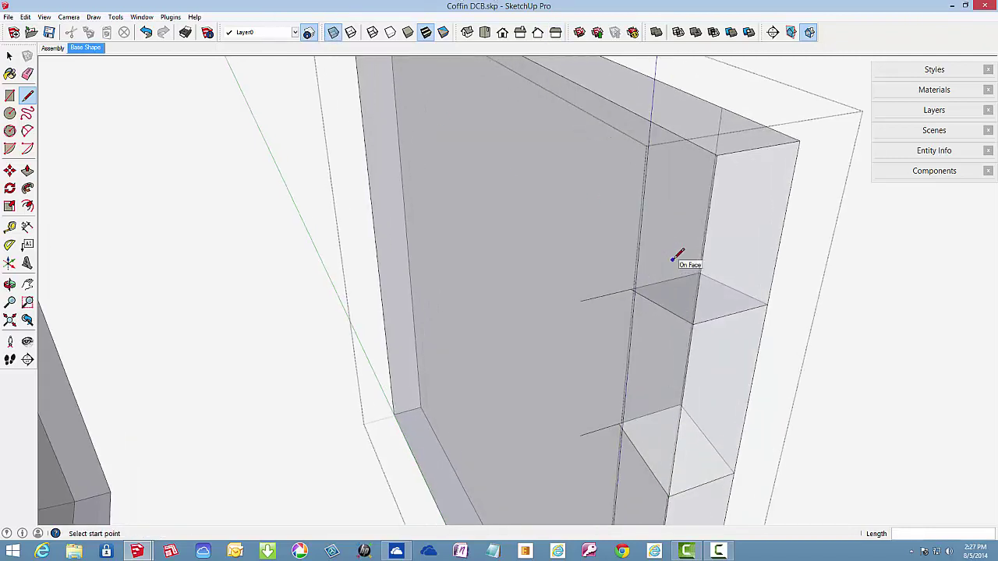
{"action": "scroll", "coordinate": [673, 258], "scroll_direction": "up", "scroll_amount": 2}
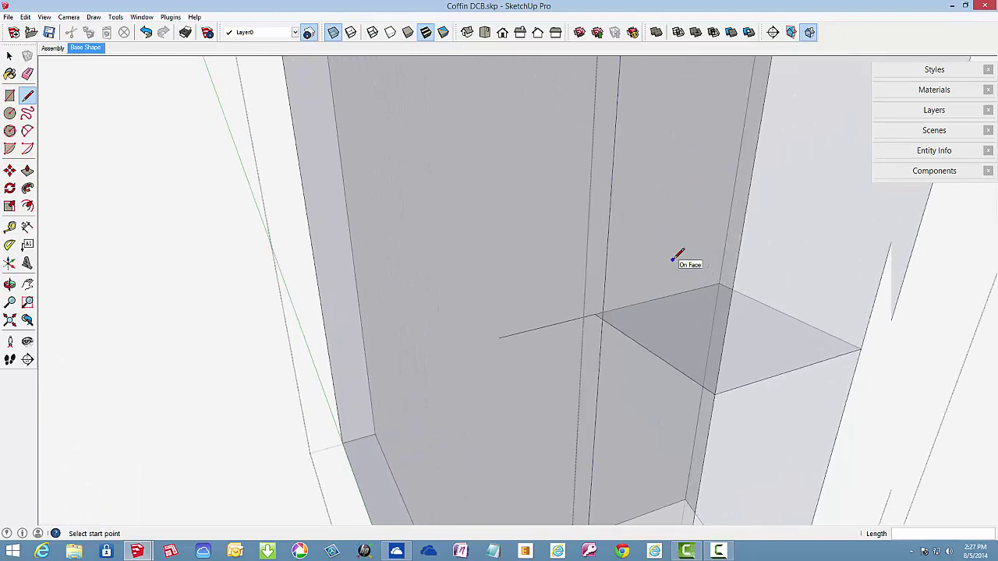
{"action": "mouse_move", "coordinate": [641, 298]}
{"action": "middle_mouse_down"}
{"action": "mouse_move", "coordinate": [628, 315]}
{"action": "mouse_move", "coordinate": [682, 319]}
{"action": "mouse_move", "coordinate": [678, 335]}
{"action": "middle_mouse_up"}
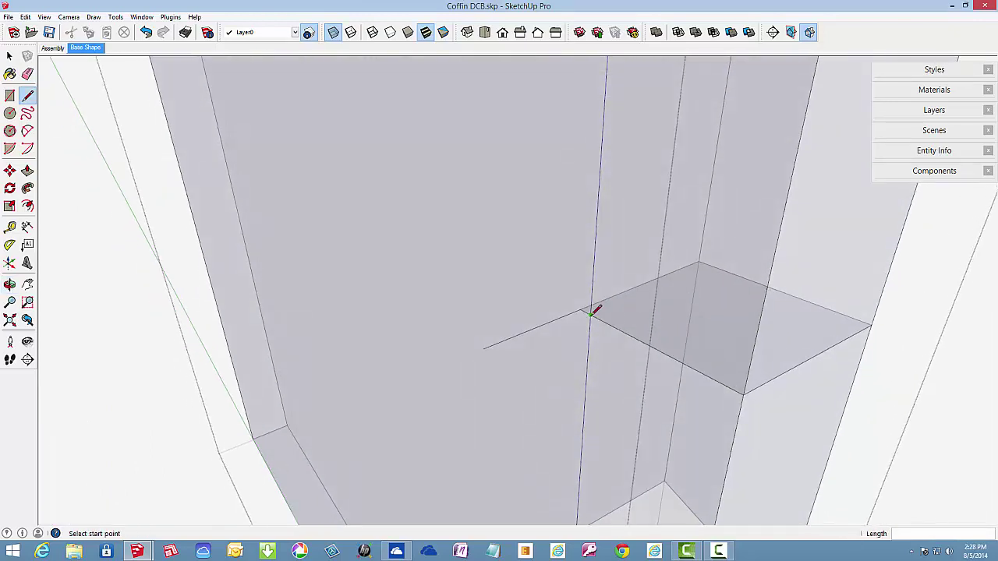
{"action": "left_click", "coordinate": [590, 314]}
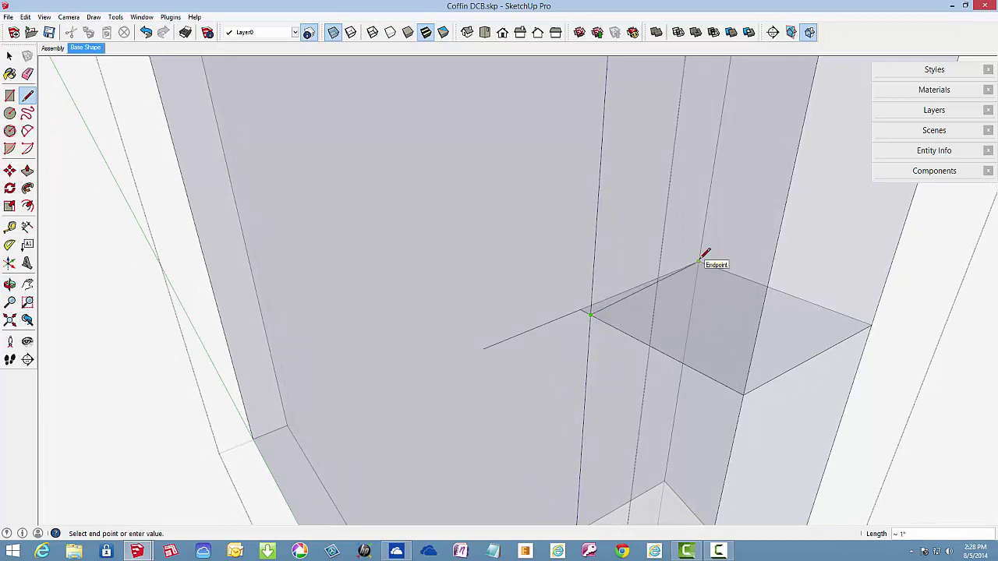
{"action": "left_click", "coordinate": [700, 262]}
{"action": "left_click", "coordinate": [28, 73]}
{"action": "left_click", "coordinate": [583, 311]}
Draw an edge across the lower socket corner to close its face
{"action": "scroll", "coordinate": [617, 244], "scroll_direction": "down", "scroll_amount": 3}
{"action": "scroll", "coordinate": [616, 233], "scroll_direction": "down", "scroll_amount": 2}
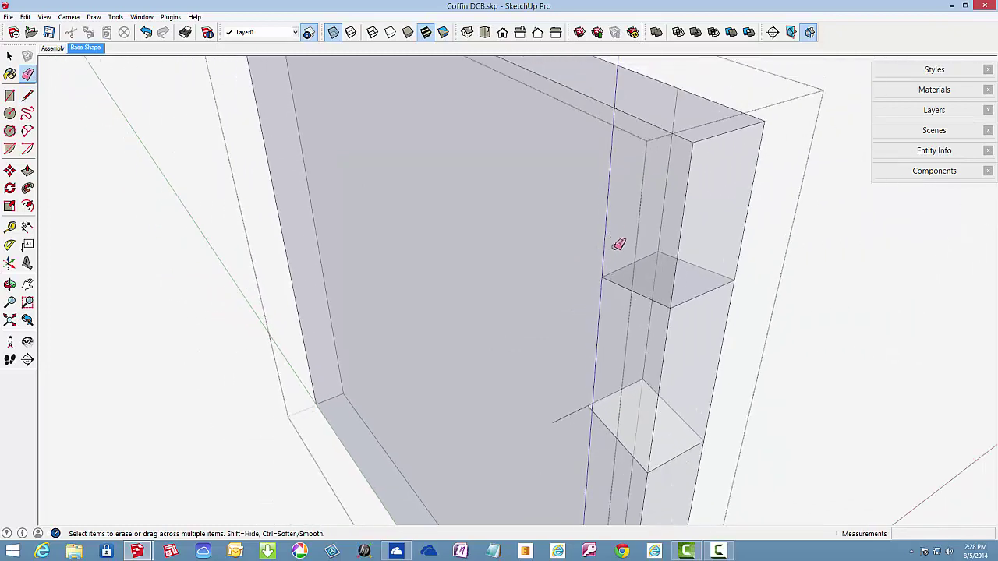
{"action": "middle_click_drag", "start_coordinate": [616, 347], "coordinate": [629, 322]}
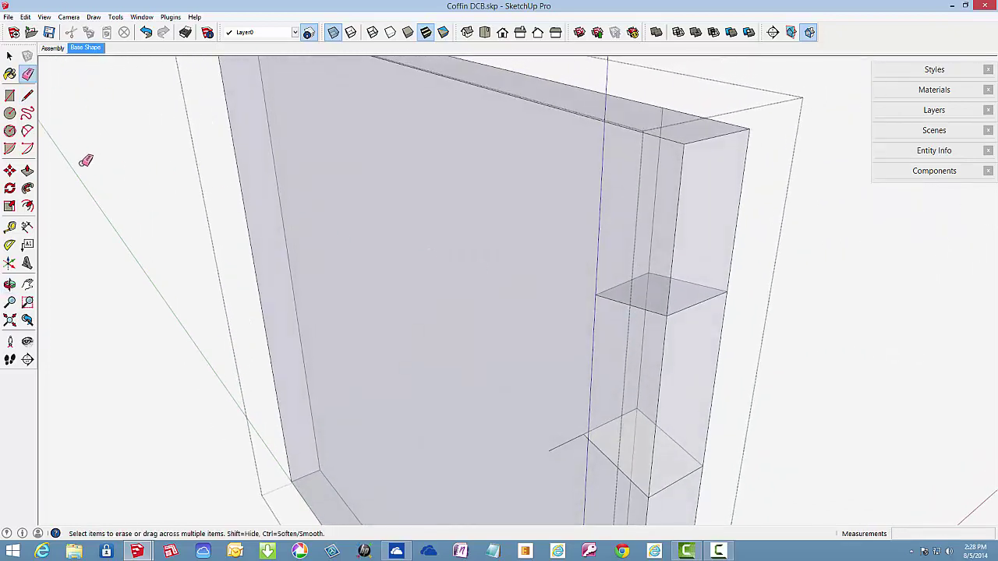
{"action": "left_click", "coordinate": [28, 96]}
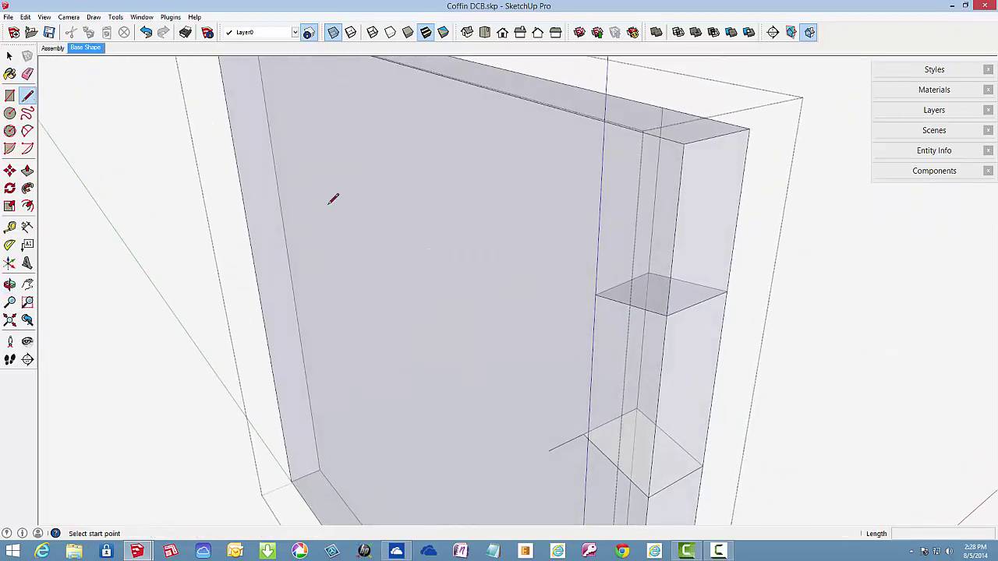
{"action": "left_click", "coordinate": [588, 439]}
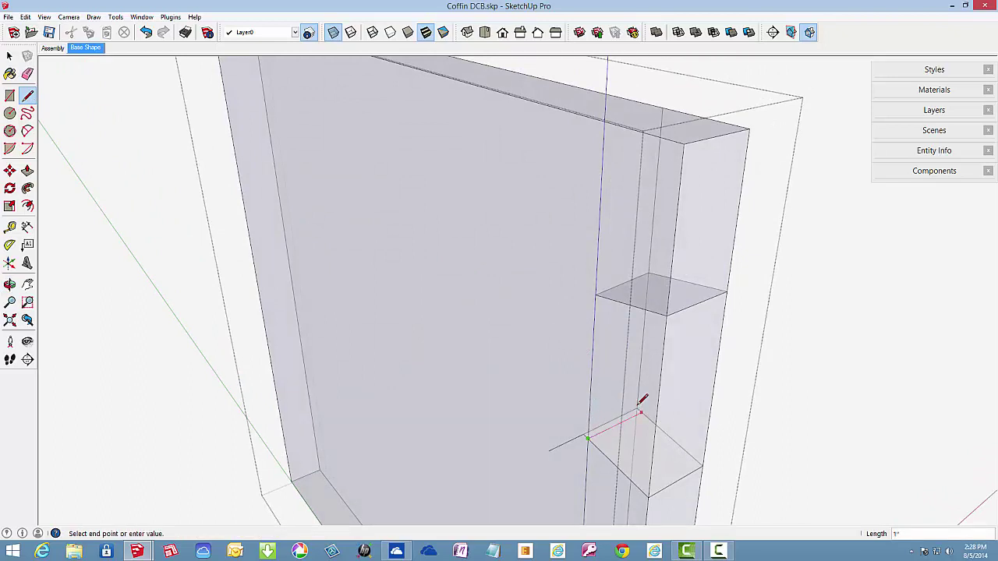
{"action": "left_click", "coordinate": [638, 407]}
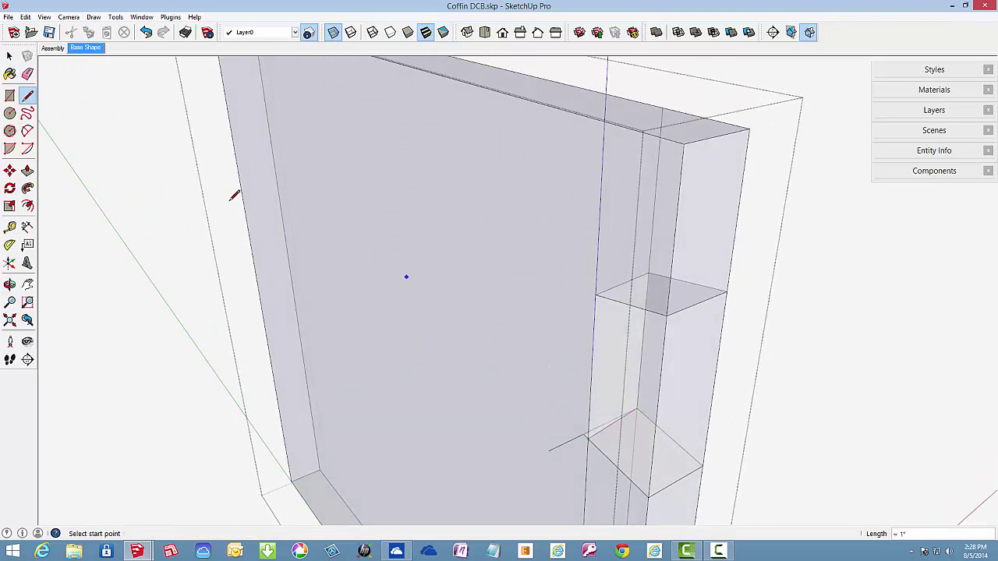
Orbit around the boards to view both end panels
{"action": "left_click", "coordinate": [27, 73]}
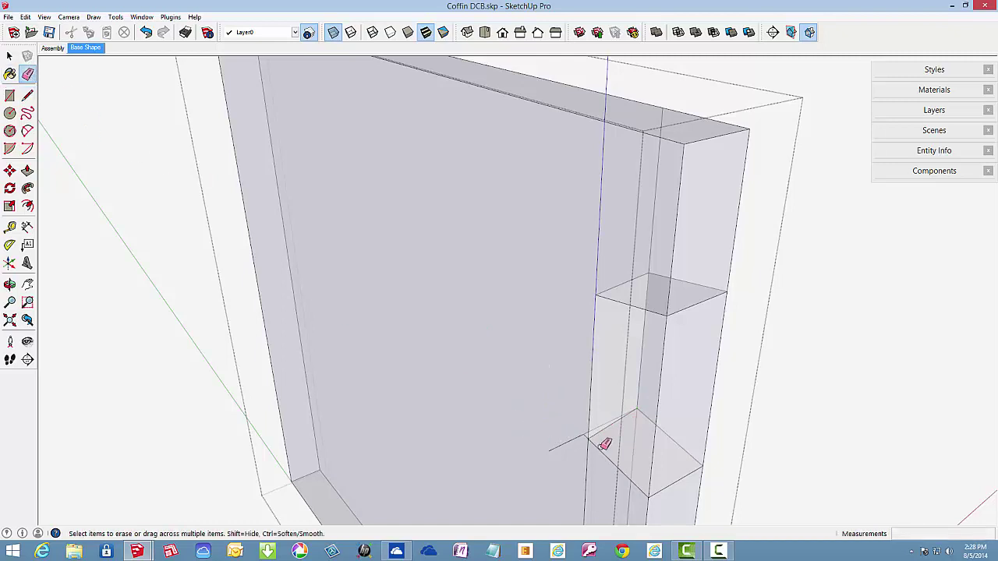
{"action": "scroll", "coordinate": [606, 445], "scroll_direction": "up", "scroll_amount": 5}
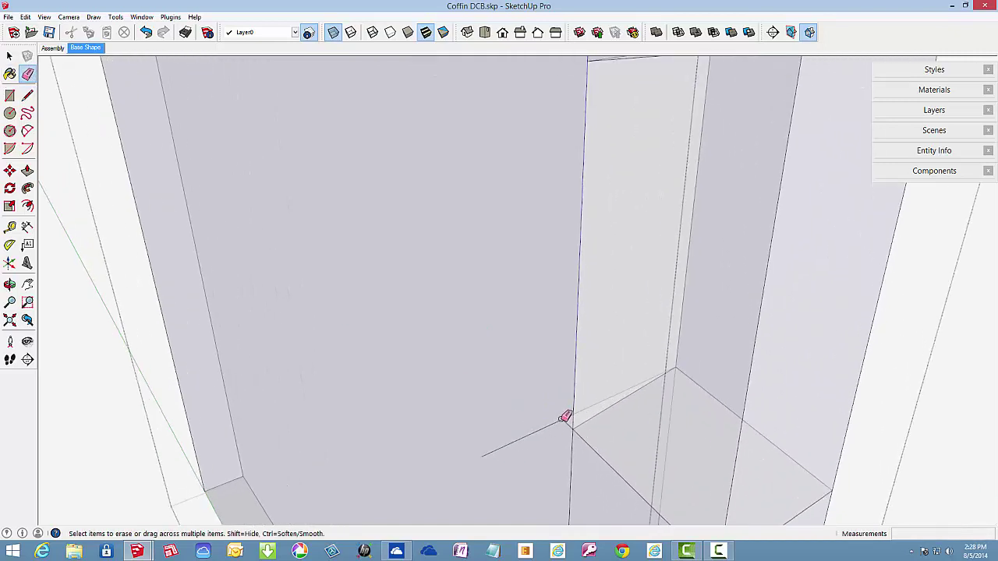
{"action": "scroll", "coordinate": [575, 387], "scroll_direction": "down", "scroll_amount": 5}
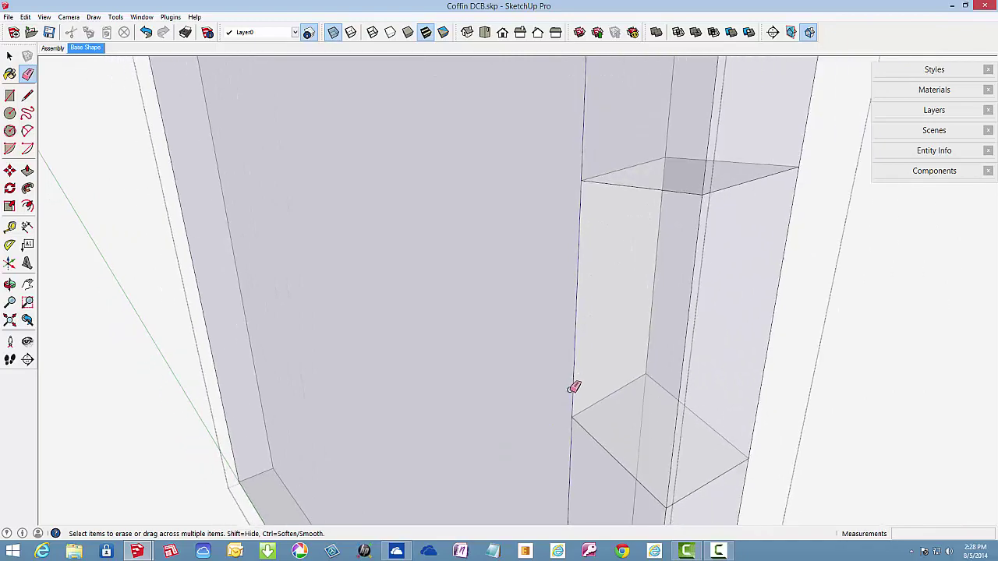
{"action": "mouse_move", "coordinate": [575, 387]}
{"action": "middle_mouse_down"}
{"action": "mouse_move", "coordinate": [619, 397]}
{"action": "mouse_move", "coordinate": [276, 410]}
{"action": "mouse_move", "coordinate": [140, 383]}
{"action": "middle_mouse_up"}
{"action": "scroll", "coordinate": [416, 223], "scroll_direction": "down", "scroll_amount": 2}
{"action": "scroll", "coordinate": [416, 222], "scroll_direction": "down", "scroll_amount": 1}
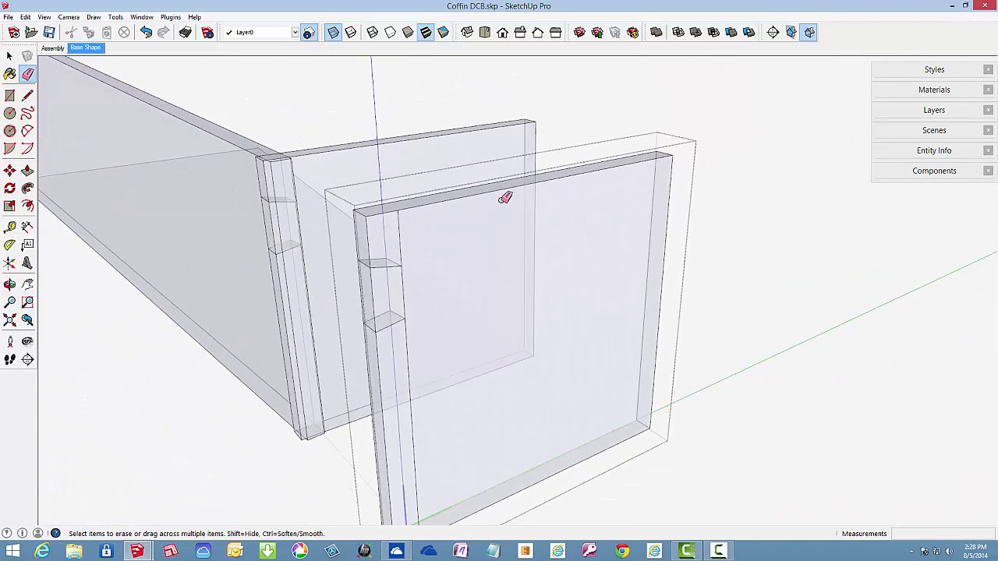
{"action": "left_click", "coordinate": [7, 57]}
Select both socket pockets and copy them lower down the two boards
{"action": "left_click", "coordinate": [7, 56]}
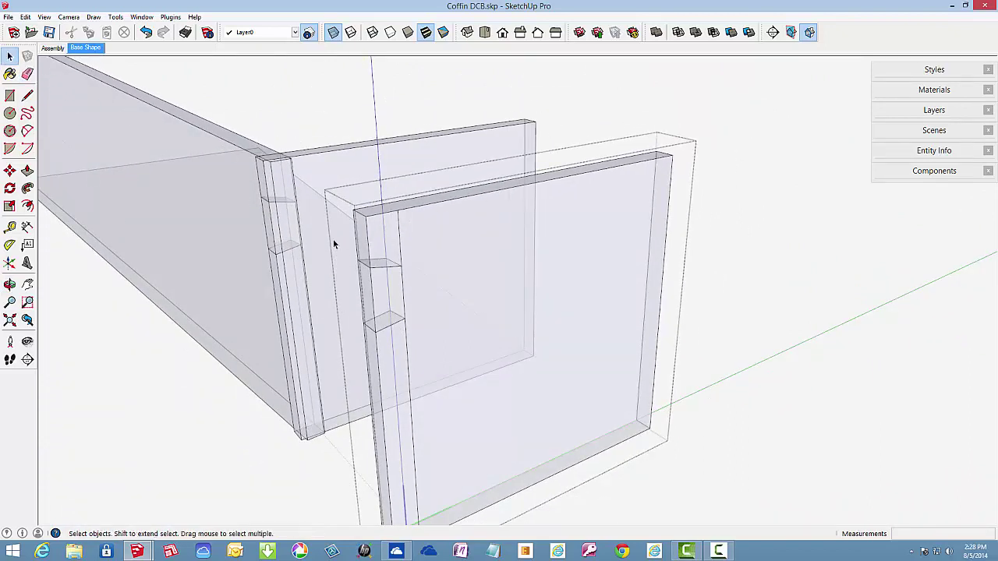
{"action": "left_click_drag", "start_coordinate": [332, 233], "coordinate": [435, 348]}
{"action": "left_click", "coordinate": [9, 170]}
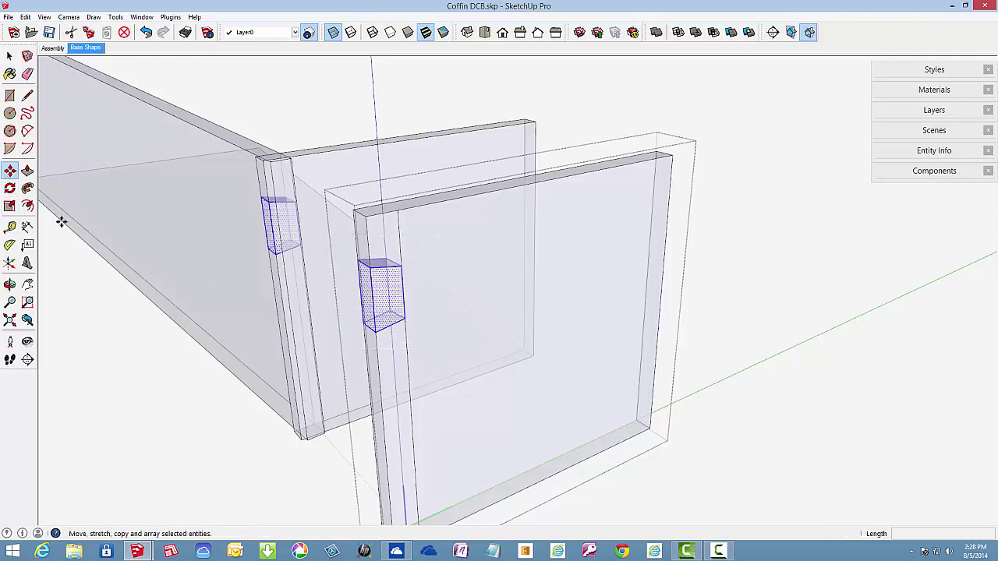
{"action": "left_click", "coordinate": [403, 292]}
{"action": "key", "text": "ctrl"}
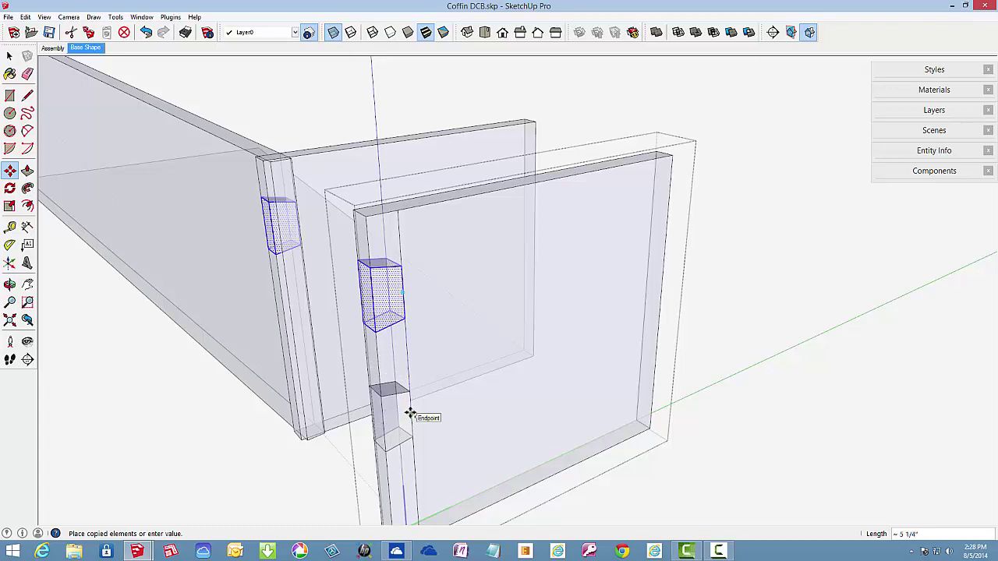
{"action": "left_click", "coordinate": [410, 413]}
{"action": "scroll", "coordinate": [400, 224], "scroll_direction": "down", "scroll_amount": 3}
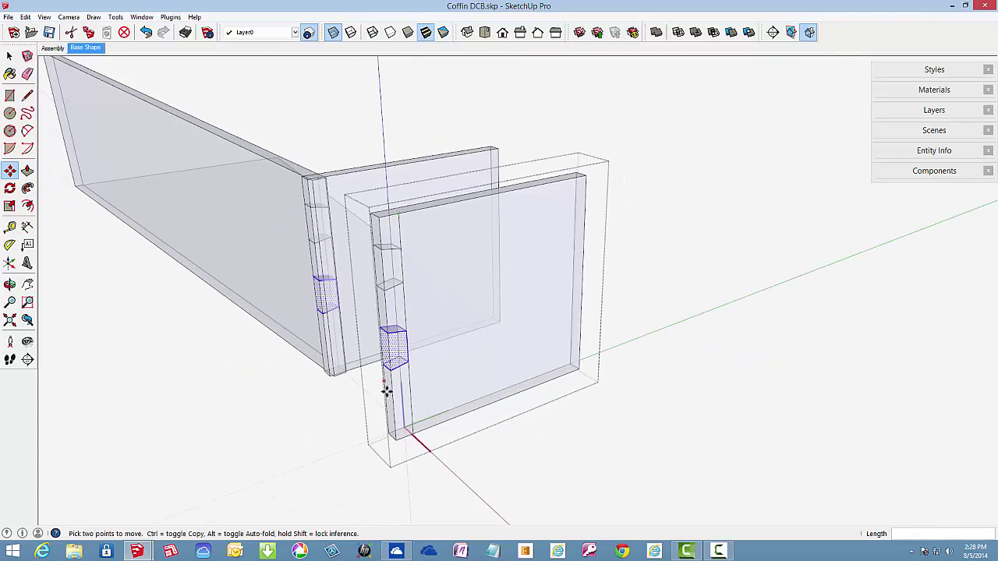
{"action": "scroll", "coordinate": [388, 394], "scroll_direction": "up", "scroll_amount": 3}
{"action": "scroll", "coordinate": [390, 418], "scroll_direction": "up", "scroll_amount": 3}
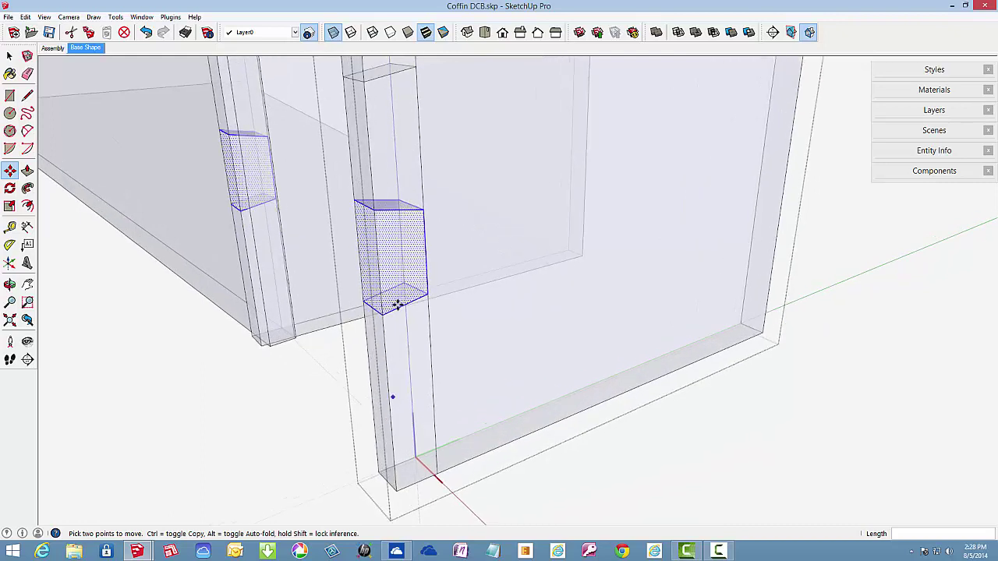
Copy the pockets again to the boards' bottoms and turn off X-Ray
{"action": "left_click", "coordinate": [425, 251]}
{"action": "key", "text": "ctrl"}
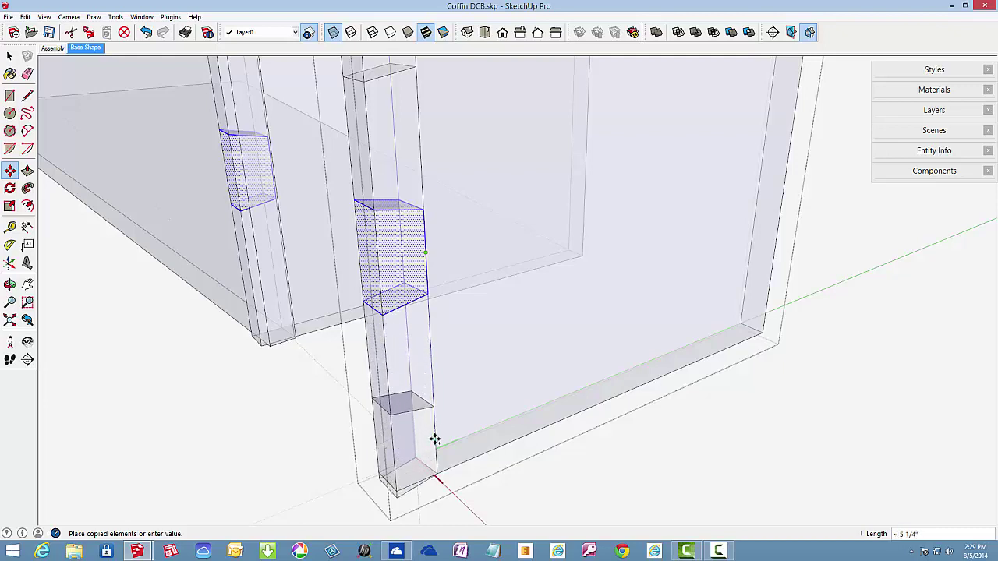
{"action": "left_click", "coordinate": [434, 441]}
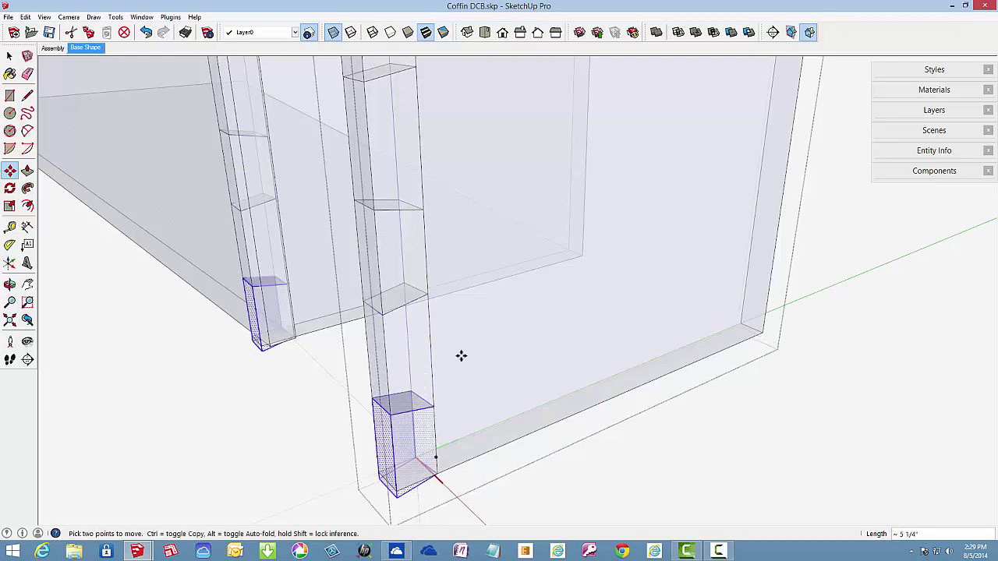
{"action": "scroll", "coordinate": [479, 198], "scroll_direction": "down", "scroll_amount": 2}
{"action": "middle_click_drag", "start_coordinate": [434, 288], "coordinate": [490, 262]}
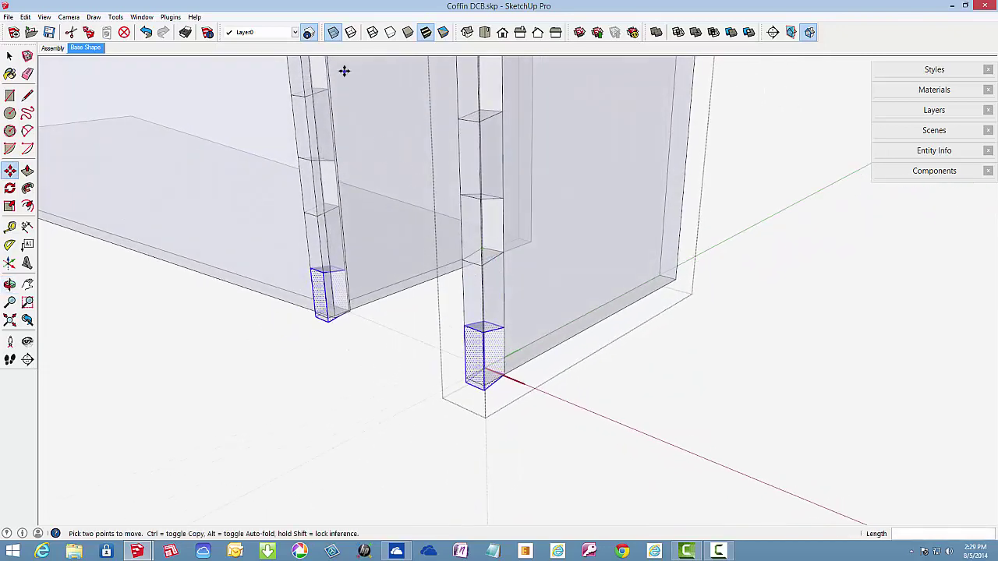
{"action": "left_click", "coordinate": [333, 32]}
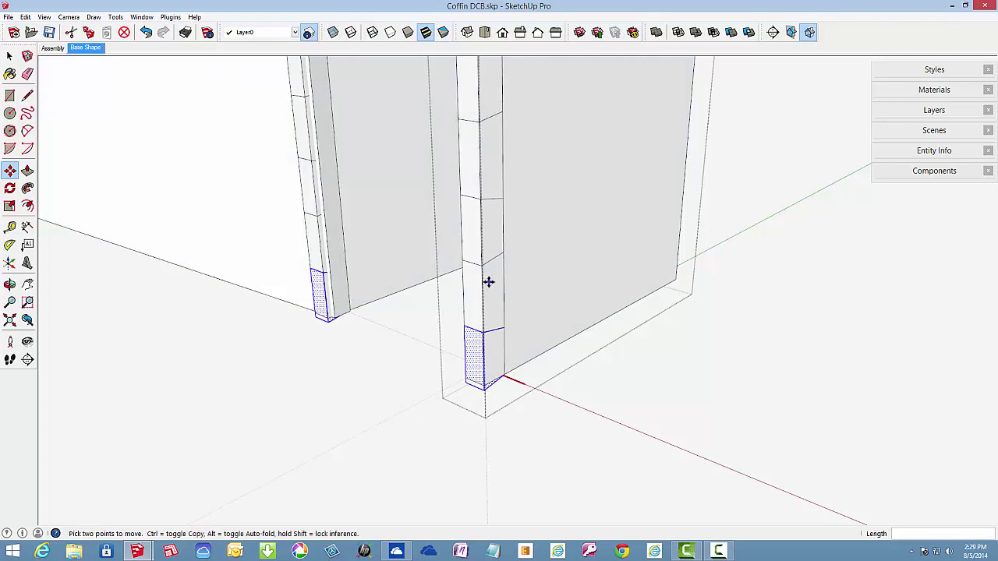
{"action": "middle_click_drag", "start_coordinate": [488, 282], "coordinate": [495, 113]}
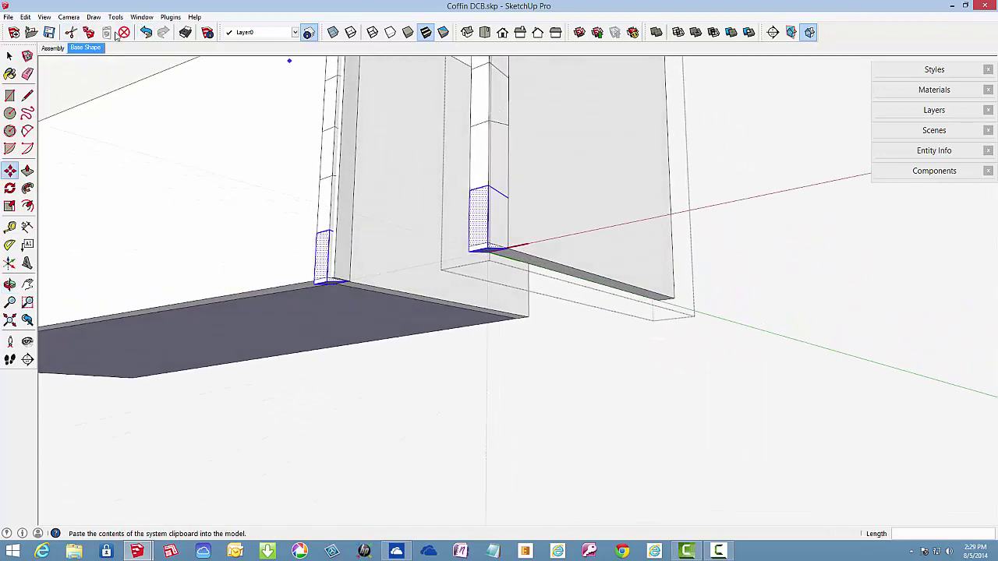
Erase the pocket's bottom-corner edge and the small slanted wedge face
{"action": "left_click", "coordinate": [27, 73]}
{"action": "scroll", "coordinate": [499, 243], "scroll_direction": "up", "scroll_amount": 6}
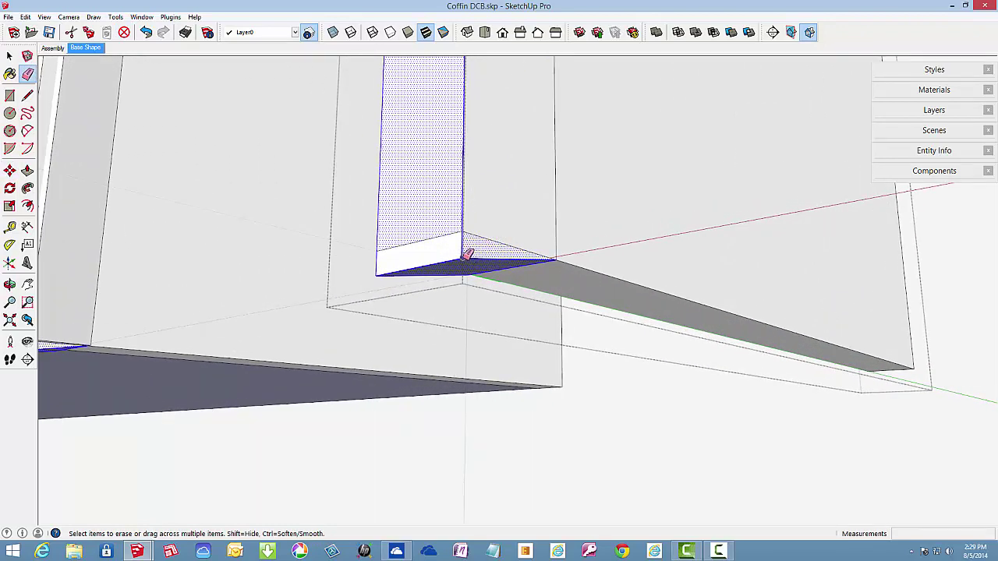
{"action": "left_click", "coordinate": [467, 254]}
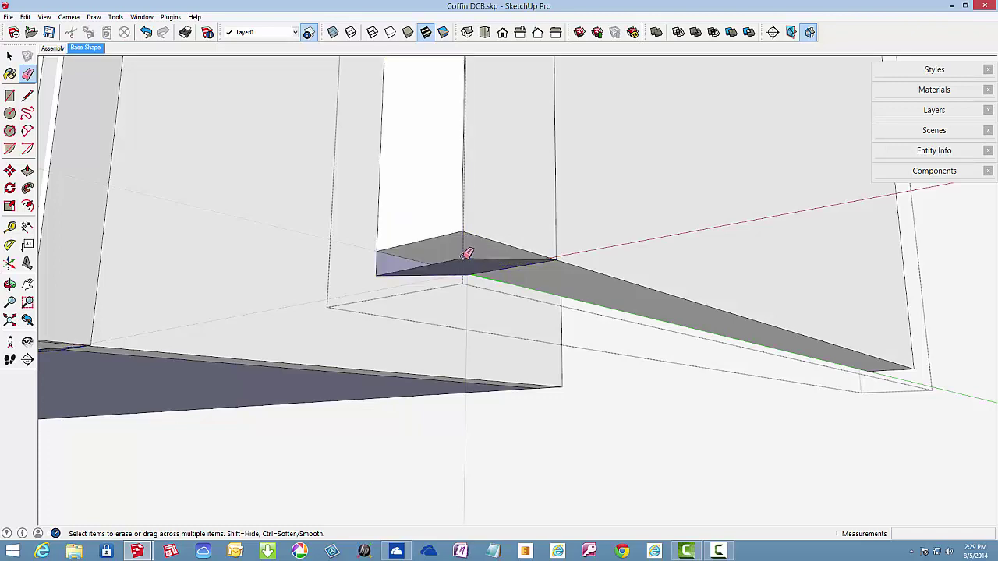
{"action": "left_click_drag", "start_coordinate": [392, 267], "coordinate": [381, 272]}
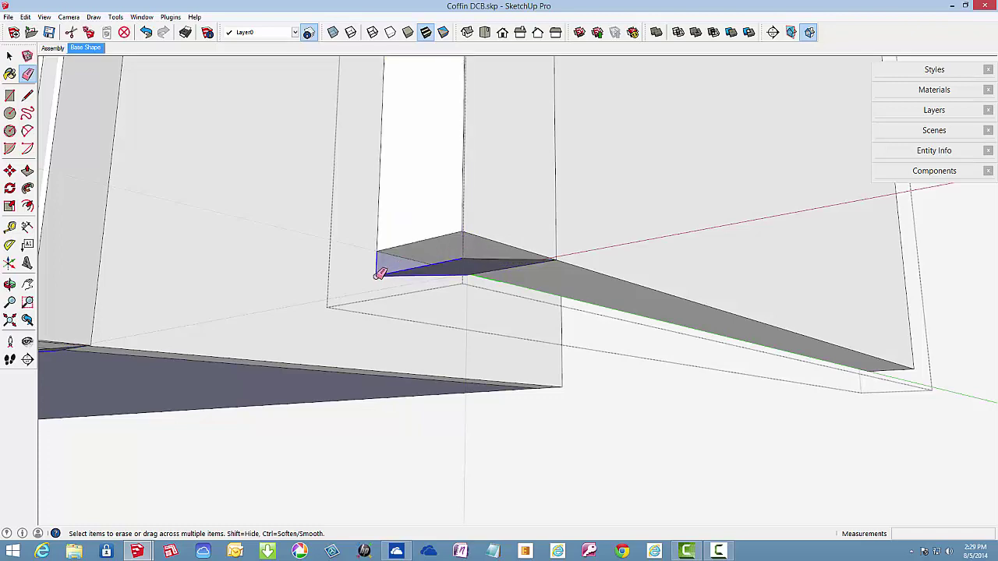
{"action": "left_click_drag", "start_coordinate": [380, 274], "coordinate": [460, 282]}
Erase the face and outer edges covering the side notch
{"action": "mouse_move", "coordinate": [478, 251]}
{"action": "middle_mouse_down"}
{"action": "mouse_move", "coordinate": [615, 292]}
{"action": "mouse_move", "coordinate": [709, 305]}
{"action": "mouse_move", "coordinate": [784, 350]}
{"action": "mouse_move", "coordinate": [791, 285]}
{"action": "mouse_move", "coordinate": [741, 275]}
{"action": "middle_mouse_up"}
{"action": "scroll", "coordinate": [600, 282], "scroll_direction": "up", "scroll_amount": 5}
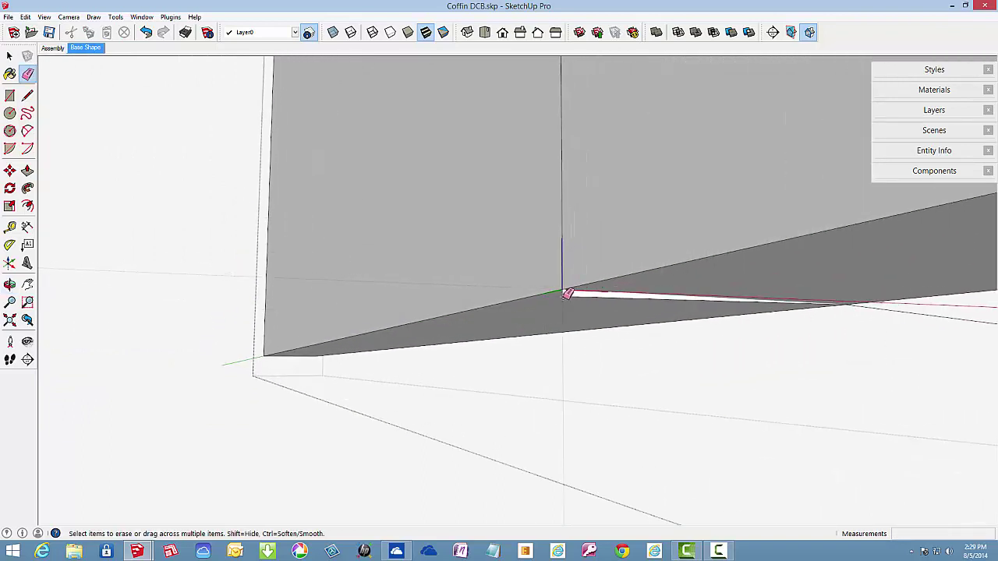
{"action": "scroll", "coordinate": [586, 263], "scroll_direction": "down", "scroll_amount": 5}
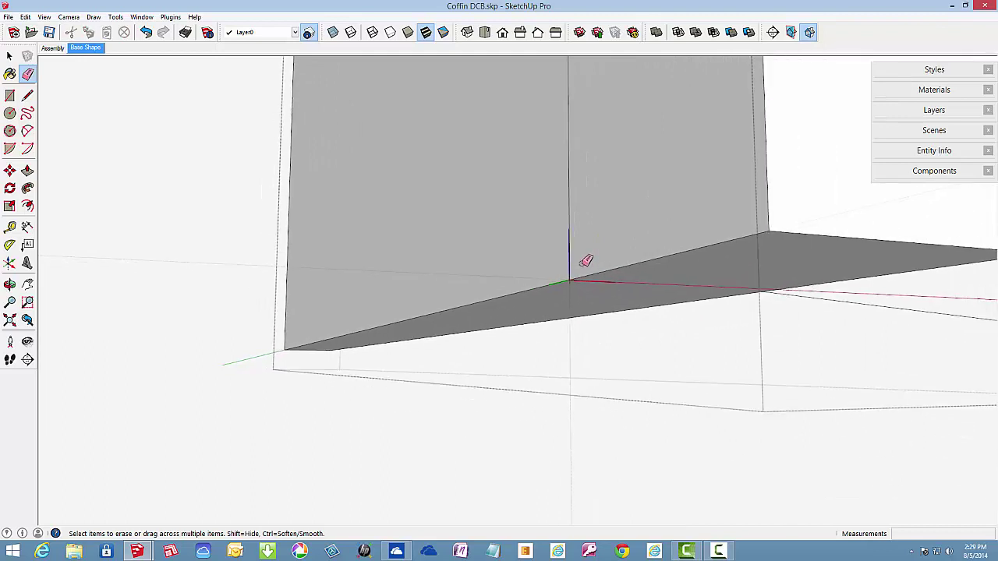
{"action": "mouse_move", "coordinate": [586, 265]}
{"action": "middle_mouse_down"}
{"action": "mouse_move", "coordinate": [613, 247]}
{"action": "mouse_move", "coordinate": [526, 321]}
{"action": "mouse_move", "coordinate": [607, 358]}
{"action": "middle_mouse_up"}
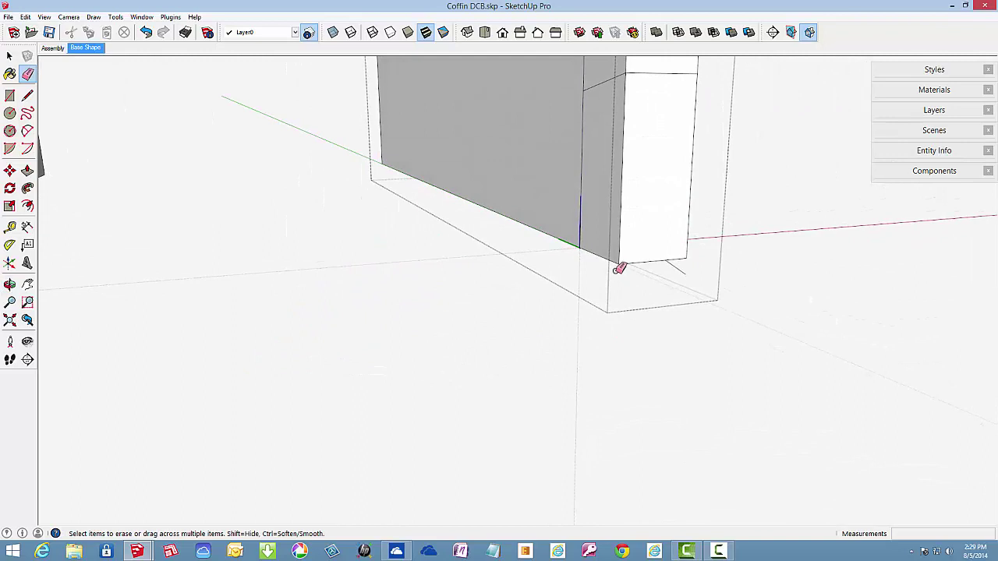
{"action": "scroll", "coordinate": [620, 251], "scroll_direction": "down", "scroll_amount": 3}
{"action": "scroll", "coordinate": [619, 251], "scroll_direction": "down", "scroll_amount": 3}
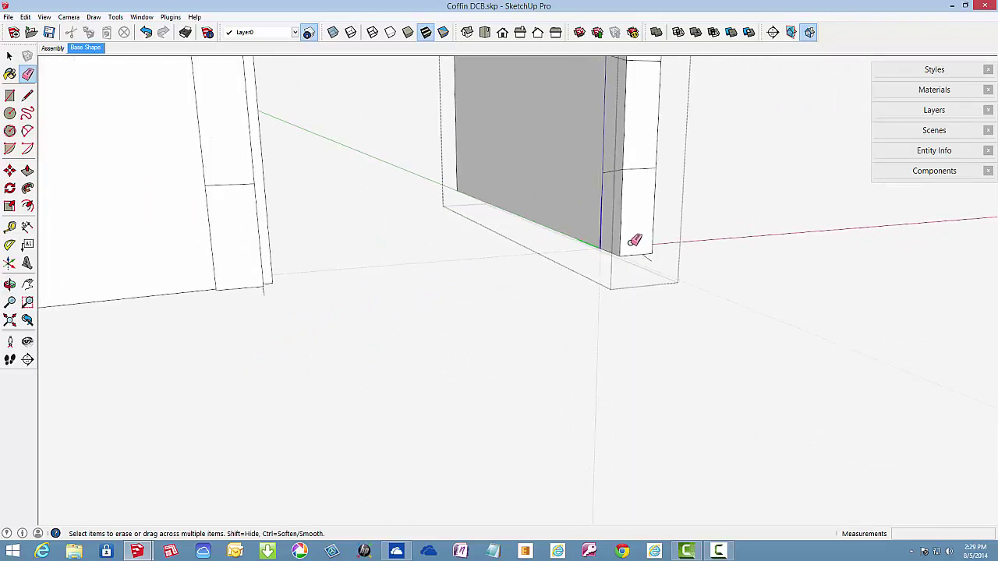
{"action": "left_click", "coordinate": [632, 149]}
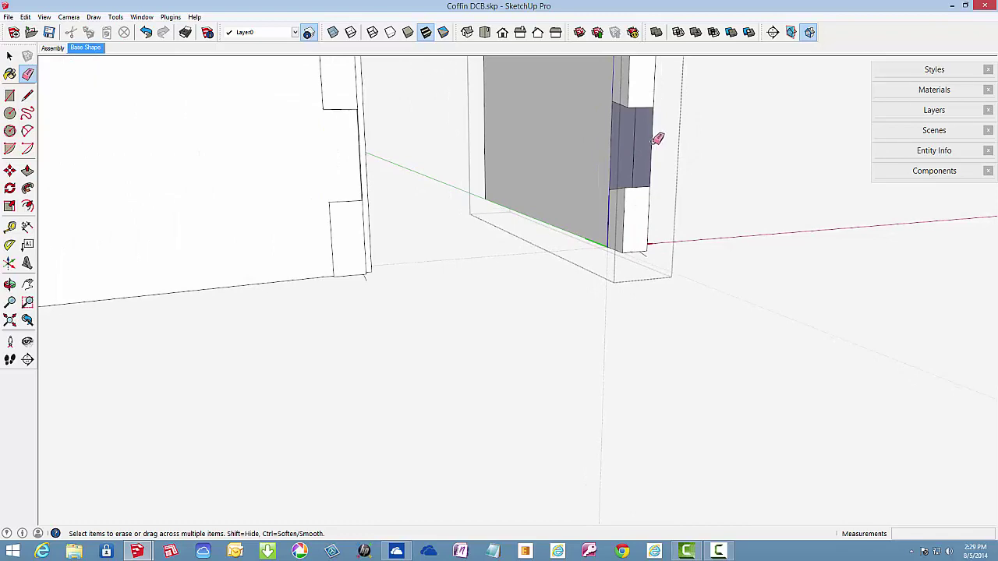
{"action": "left_click", "coordinate": [654, 141]}
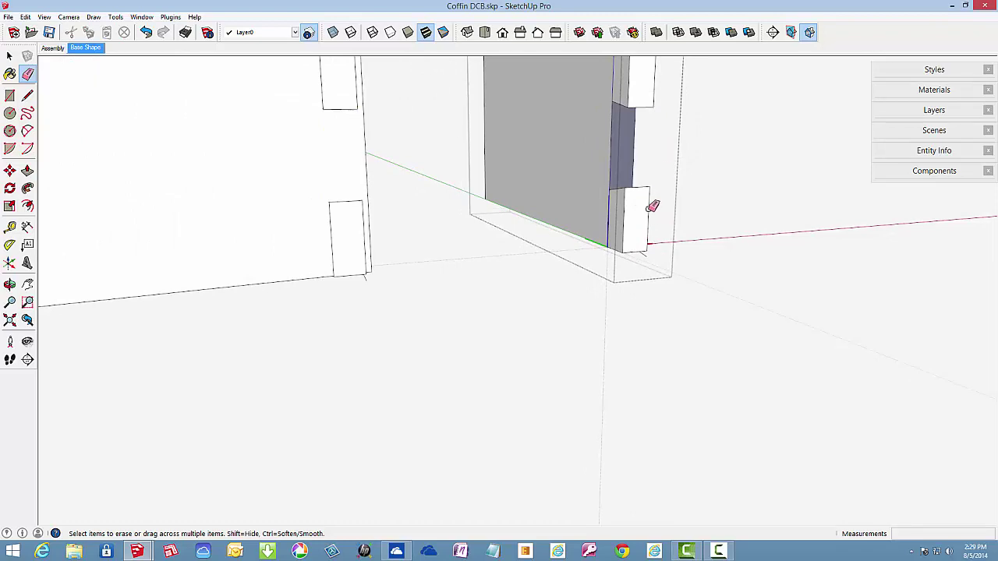
{"action": "middle_click_drag", "start_coordinate": [652, 205], "coordinate": [287, 290]}
{"action": "left_click", "coordinate": [28, 95]}
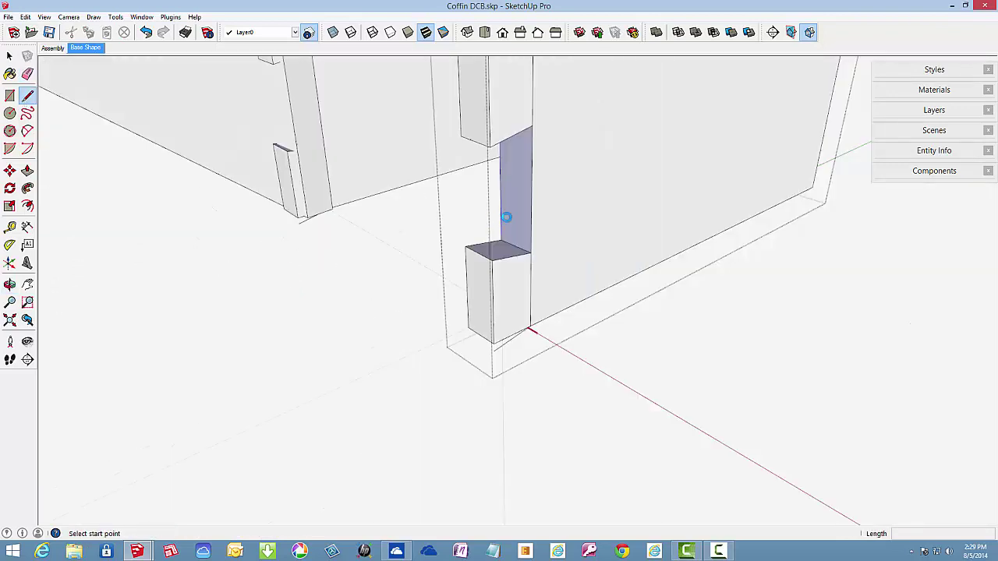
Draw a line at the pin corner along the notch edge and reverse the lowest pin's top face
{"action": "scroll", "coordinate": [506, 218], "scroll_direction": "up", "scroll_amount": 4}
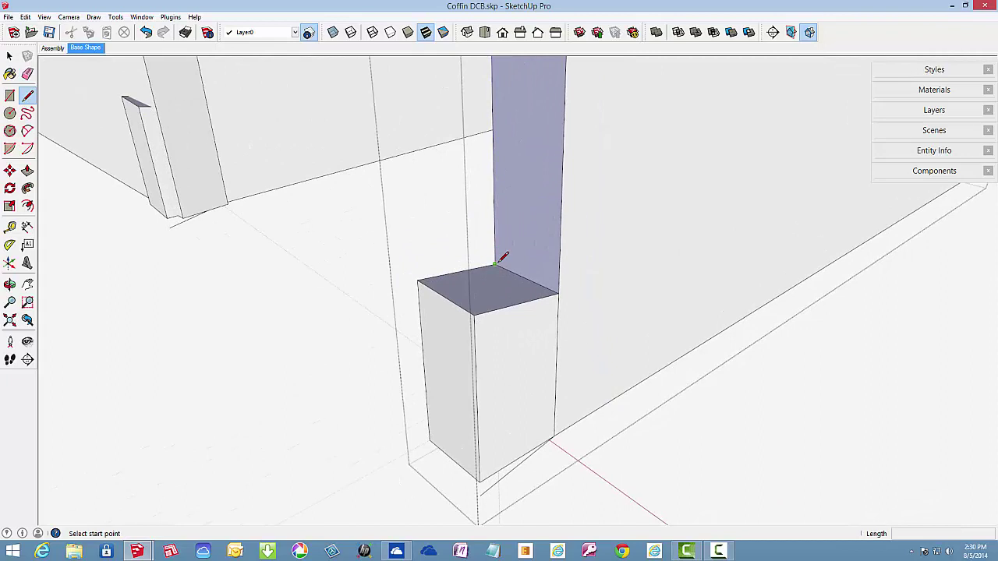
{"action": "left_click", "coordinate": [494, 266]}
{"action": "left_click", "coordinate": [560, 287]}
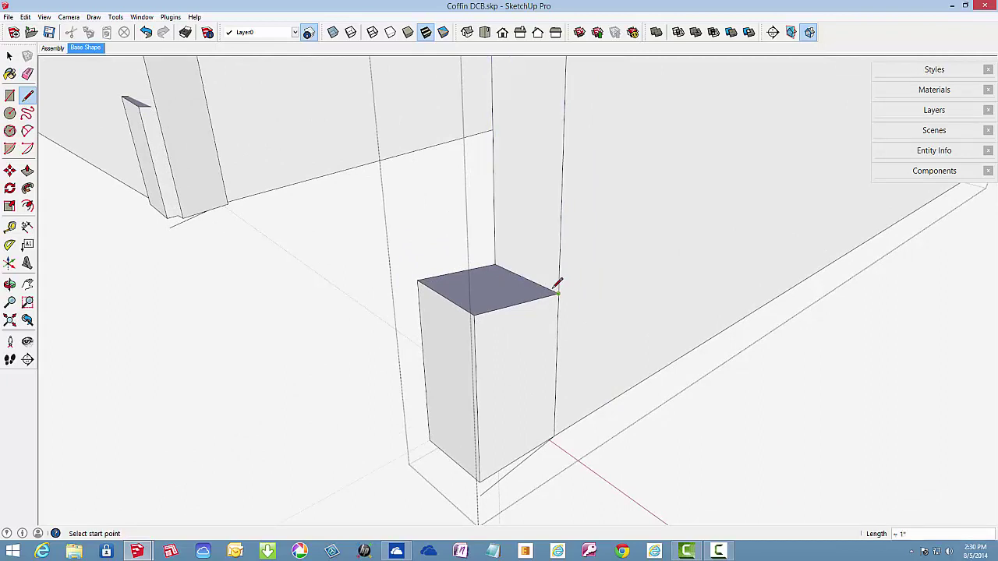
{"action": "middle_click_drag", "start_coordinate": [555, 281], "coordinate": [510, 289]}
{"action": "right_click", "coordinate": [504, 306]}
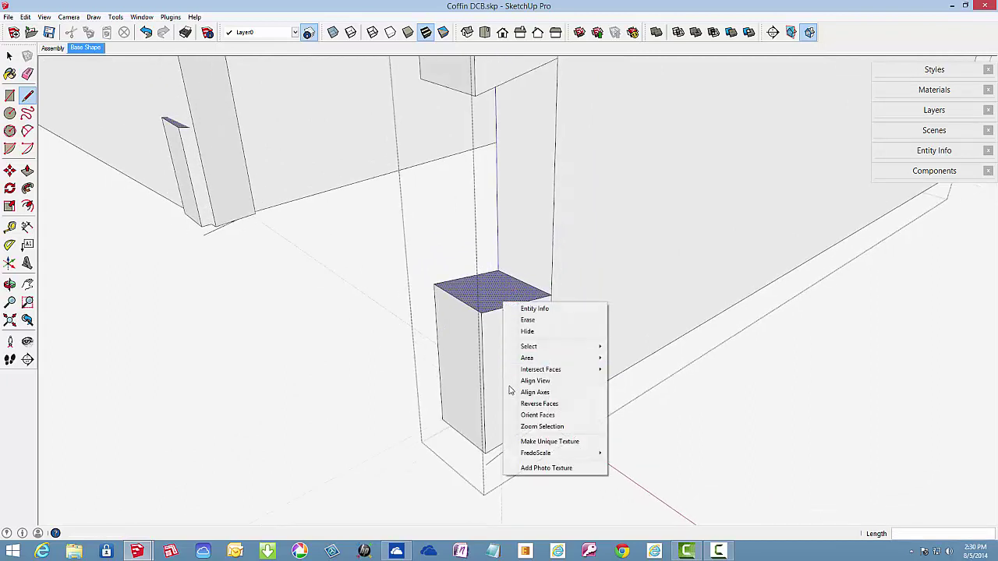
{"action": "left_click", "coordinate": [538, 404]}
{"action": "mouse_move", "coordinate": [513, 367]}
{"action": "middle_mouse_down"}
{"action": "mouse_move", "coordinate": [483, 348]}
{"action": "mouse_move", "coordinate": [513, 279]}
{"action": "mouse_move", "coordinate": [508, 468]}
{"action": "mouse_move", "coordinate": [508, 383]}
{"action": "mouse_move", "coordinate": [497, 470]}
{"action": "middle_mouse_up"}
Erase the stray edges inside the notch, including the splitting edge and the notch's left edge
{"action": "scroll", "coordinate": [495, 472], "scroll_direction": "down", "scroll_amount": 2}
{"action": "scroll", "coordinate": [496, 472], "scroll_direction": "down", "scroll_amount": 3}
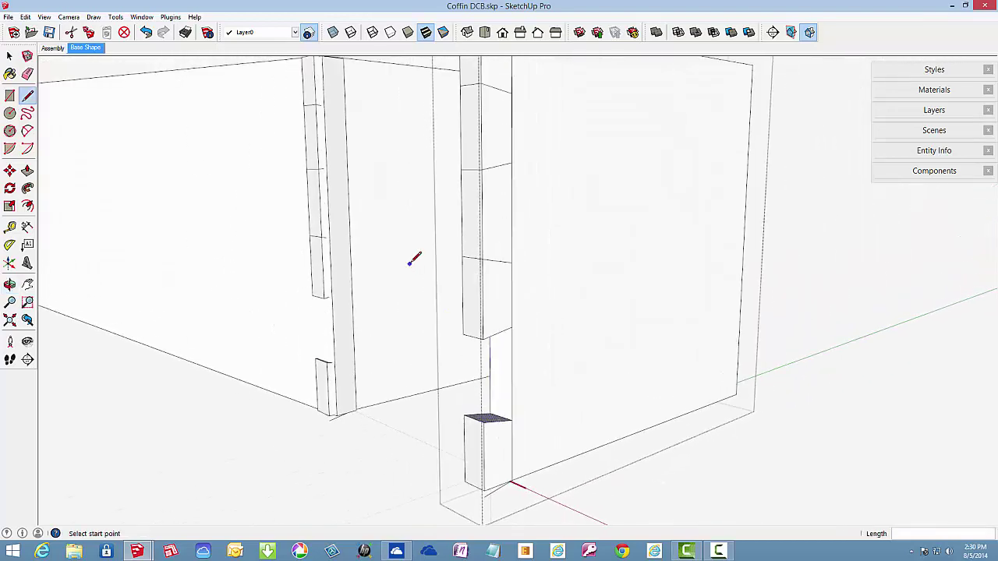
{"action": "left_click", "coordinate": [27, 73]}
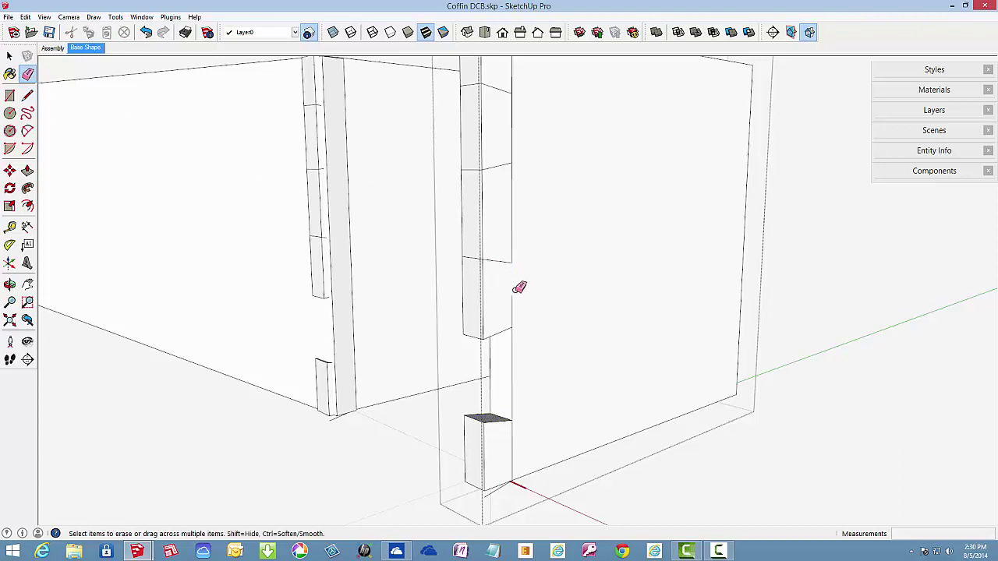
{"action": "mouse_move", "coordinate": [514, 292]}
{"action": "left_mouse_down"}
{"action": "mouse_move", "coordinate": [511, 301]}
{"action": "mouse_move", "coordinate": [513, 270]}
{"action": "left_mouse_up"}
{"action": "scroll", "coordinate": [496, 210], "scroll_direction": "up", "scroll_amount": 1}
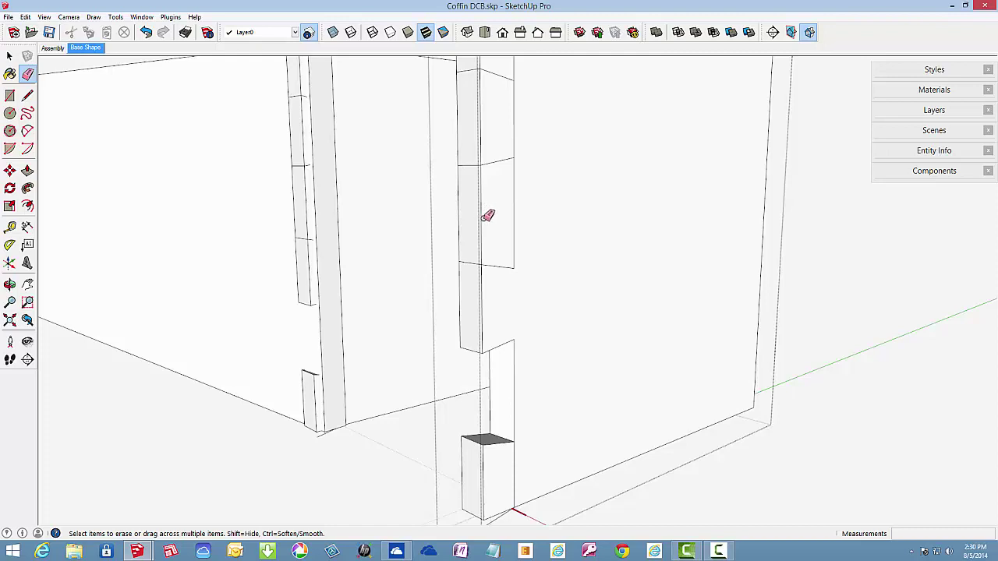
{"action": "left_click", "coordinate": [482, 221]}
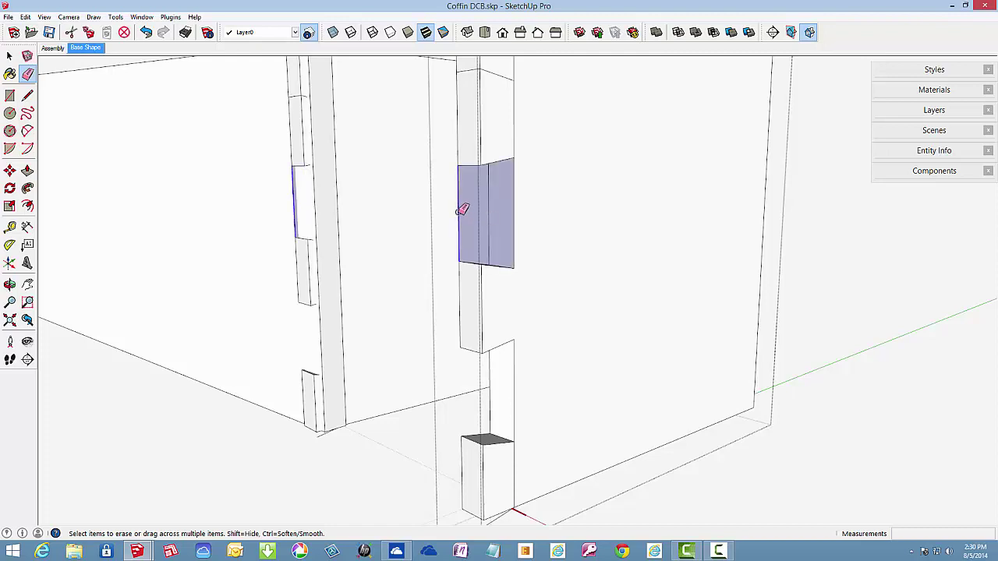
{"action": "left_click", "coordinate": [459, 211]}
{"action": "mouse_move", "coordinate": [503, 298]}
{"action": "middle_mouse_down"}
{"action": "mouse_move", "coordinate": [495, 314]}
{"action": "mouse_move", "coordinate": [564, 366]}
{"action": "mouse_move", "coordinate": [638, 366]}
{"action": "mouse_move", "coordinate": [675, 384]}
{"action": "mouse_move", "coordinate": [479, 371]}
{"action": "middle_mouse_up"}
Draw a line at the face corner and reverse the next pin's top face
{"action": "left_click", "coordinate": [28, 96]}
{"action": "scroll", "coordinate": [505, 346], "scroll_direction": "up", "scroll_amount": 8}
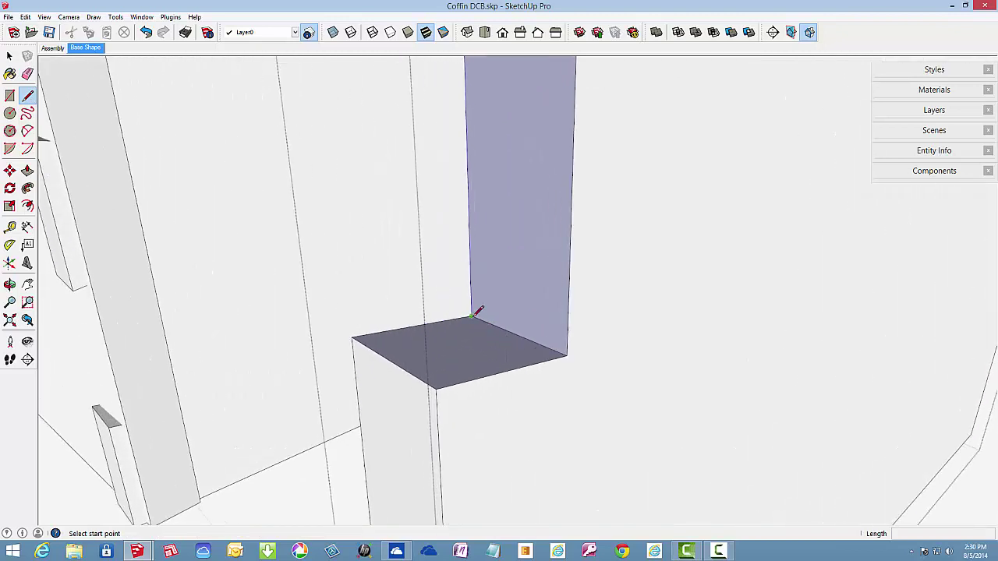
{"action": "left_click", "coordinate": [473, 315]}
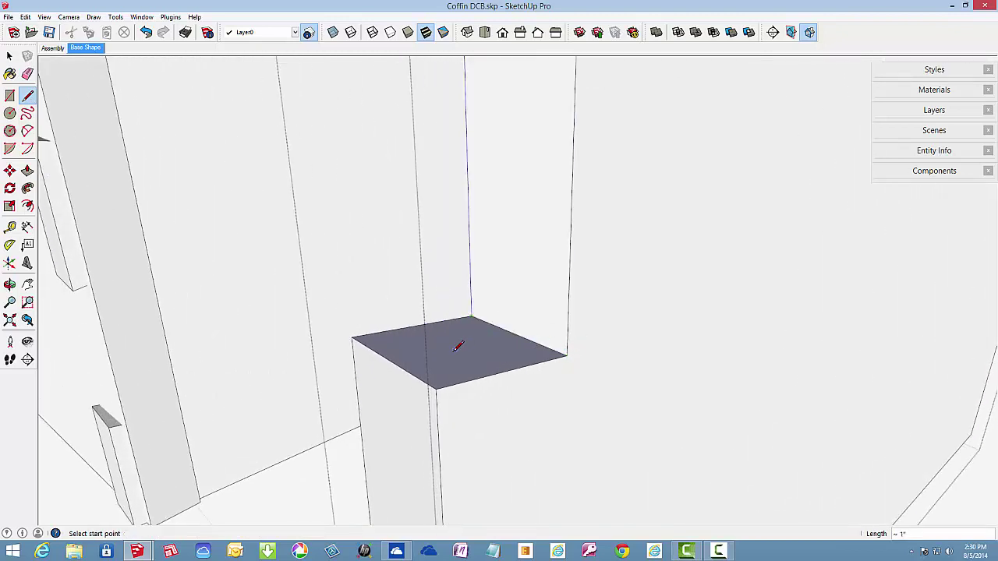
{"action": "right_click", "coordinate": [452, 353]}
{"action": "left_click", "coordinate": [485, 455]}
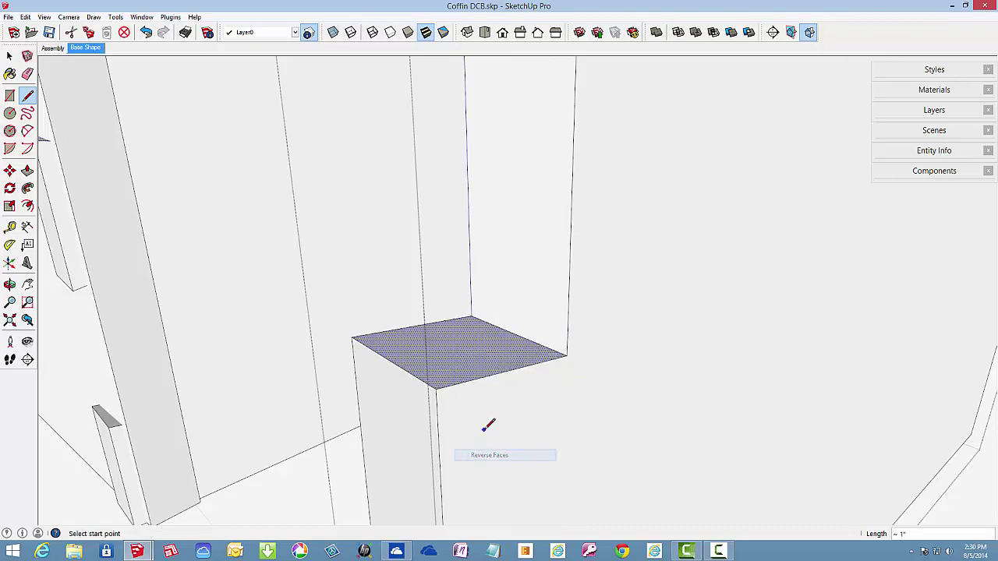
{"action": "scroll", "coordinate": [486, 423], "scroll_direction": "down", "scroll_amount": 8}
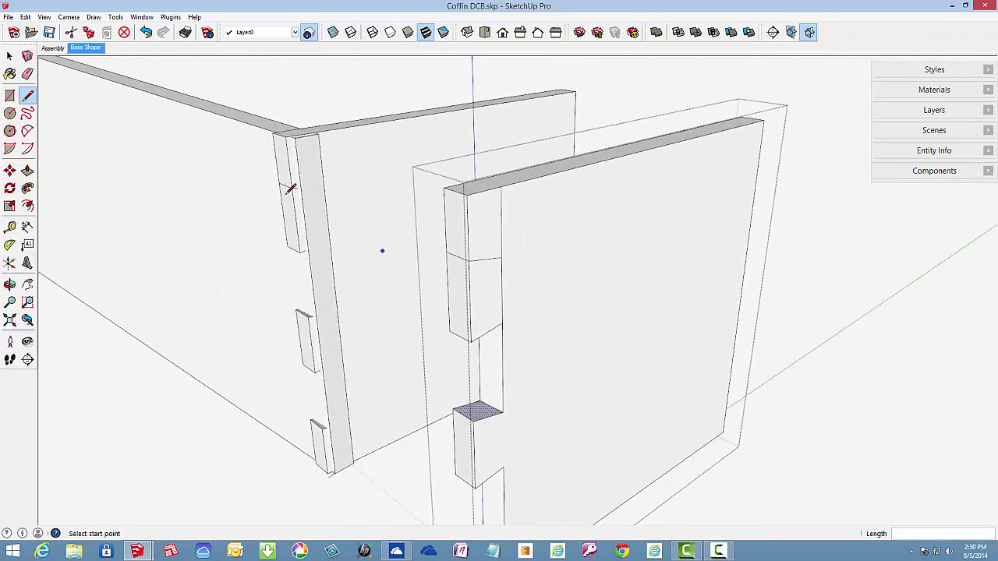
Draw a line along the copied end board's top edge
{"action": "left_click", "coordinate": [27, 73]}
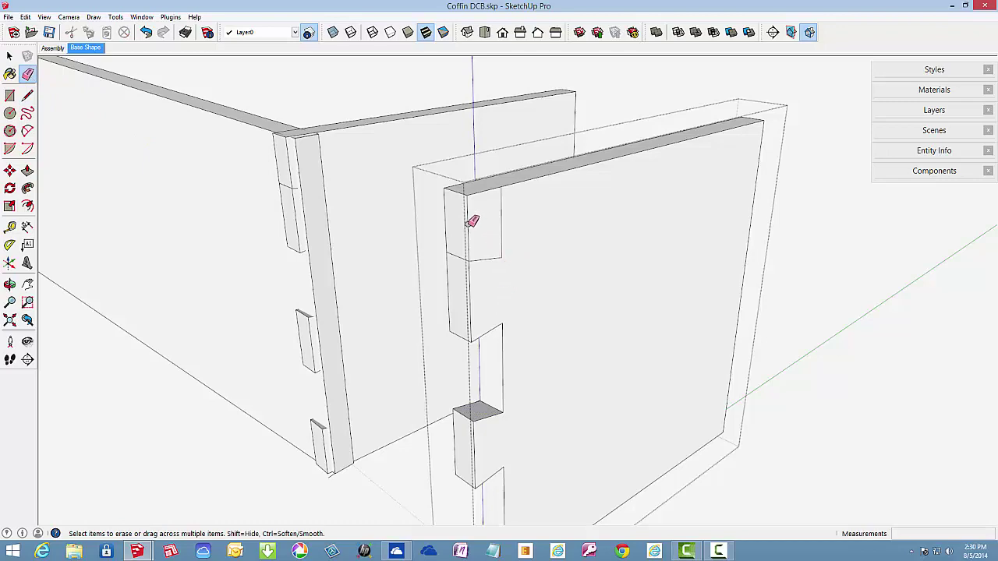
{"action": "mouse_move", "coordinate": [481, 185]}
{"action": "middle_mouse_down"}
{"action": "mouse_move", "coordinate": [531, 258]}
{"action": "mouse_move", "coordinate": [269, 171]}
{"action": "middle_mouse_up"}
{"action": "left_click", "coordinate": [28, 96]}
{"action": "mouse_move", "coordinate": [517, 285]}
{"action": "middle_mouse_down"}
{"action": "mouse_move", "coordinate": [599, 334]}
{"action": "mouse_move", "coordinate": [758, 348]}
{"action": "middle_mouse_up"}
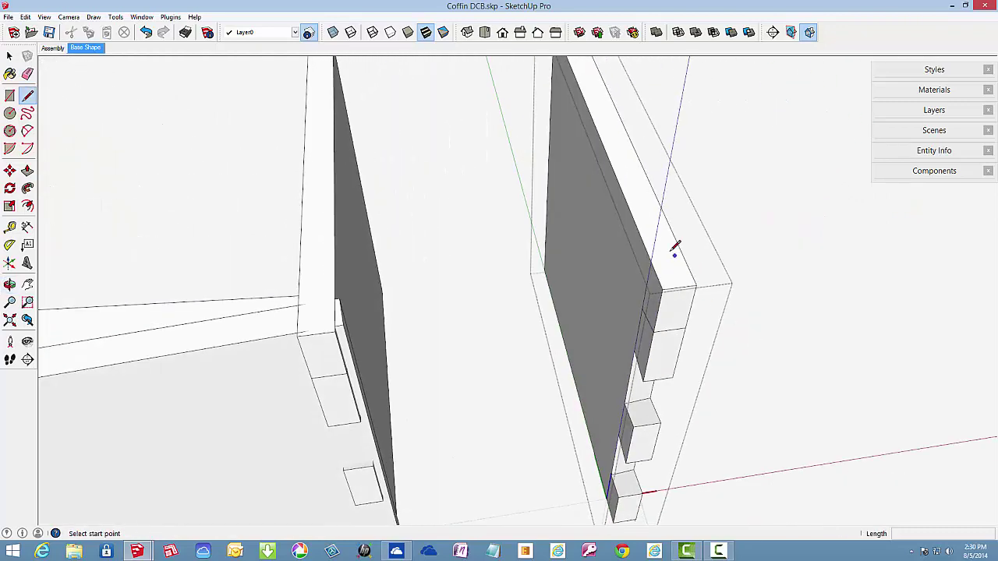
{"action": "middle_click_drag", "start_coordinate": [702, 277], "coordinate": [478, 256]}
{"action": "left_click", "coordinate": [480, 271]}
{"action": "scroll", "coordinate": [517, 278], "scroll_direction": "up", "scroll_amount": 6}
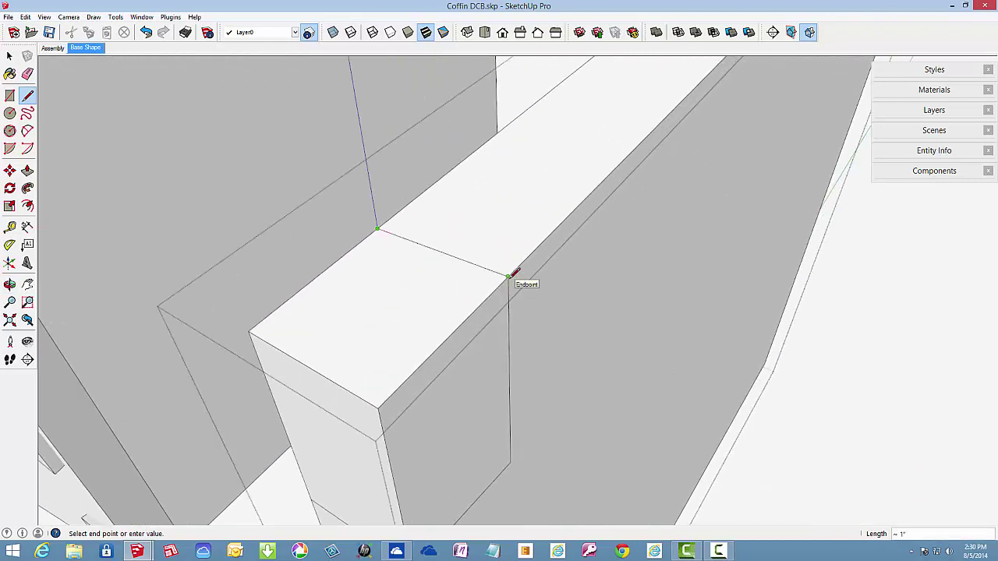
{"action": "scroll", "coordinate": [487, 219], "scroll_direction": "down", "scroll_amount": 5}
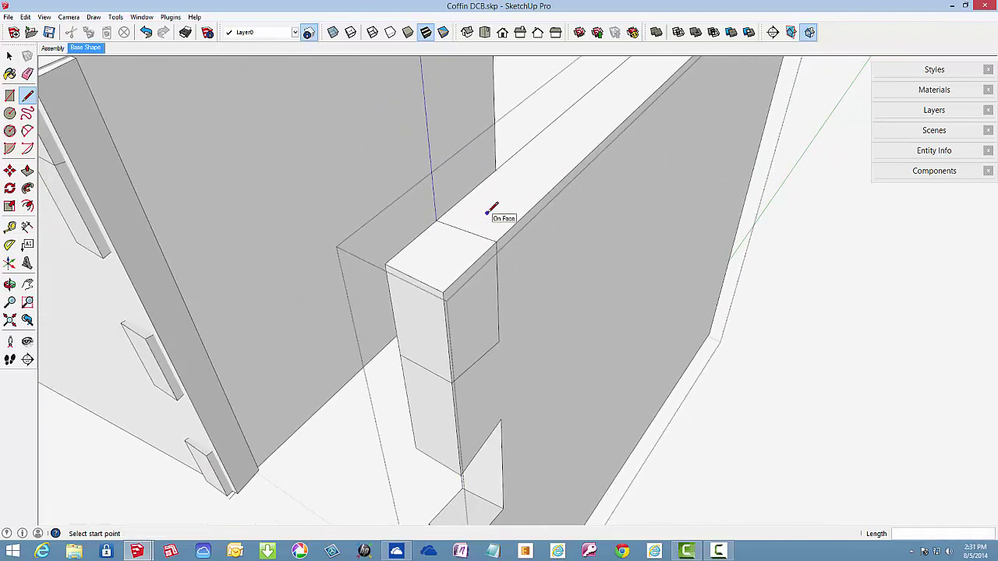
Erase the extra edges of the top block
{"action": "left_click", "coordinate": [28, 74]}
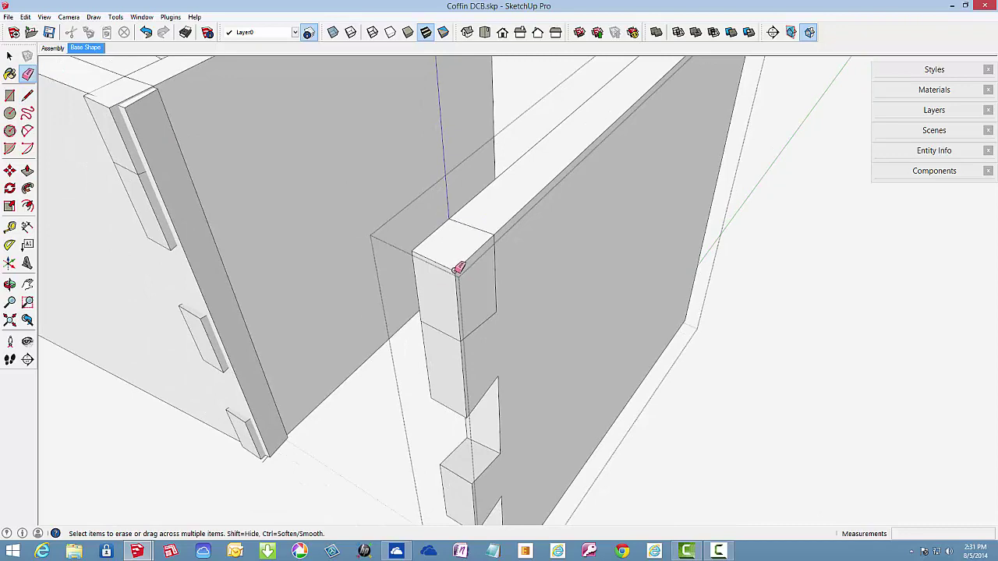
{"action": "left_click_drag", "start_coordinate": [459, 267], "coordinate": [427, 259]}
{"action": "middle_click_drag", "start_coordinate": [464, 309], "coordinate": [530, 245]}
Reverse the shaded top pin face and the dark top face so their front sides show
{"action": "right_click", "coordinate": [525, 240]}
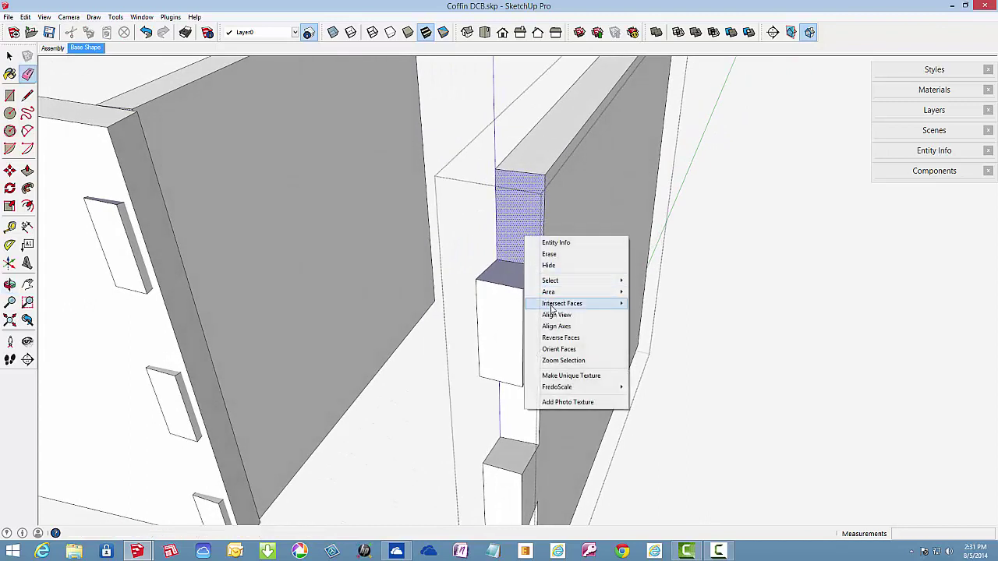
{"action": "left_click", "coordinate": [560, 338]}
{"action": "right_click", "coordinate": [517, 275]}
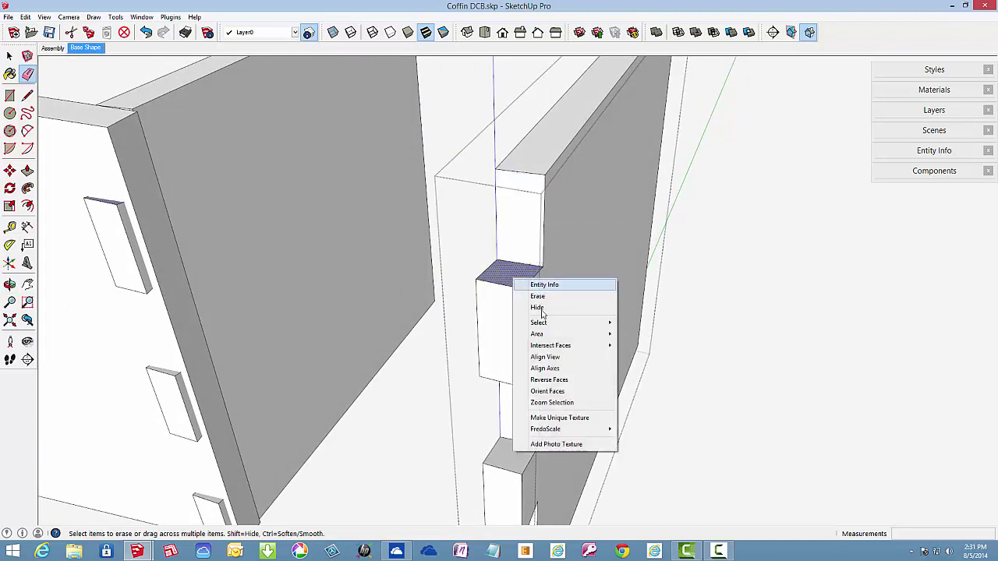
{"action": "left_click", "coordinate": [530, 379]}
{"action": "scroll", "coordinate": [531, 300], "scroll_direction": "down", "scroll_amount": 3}
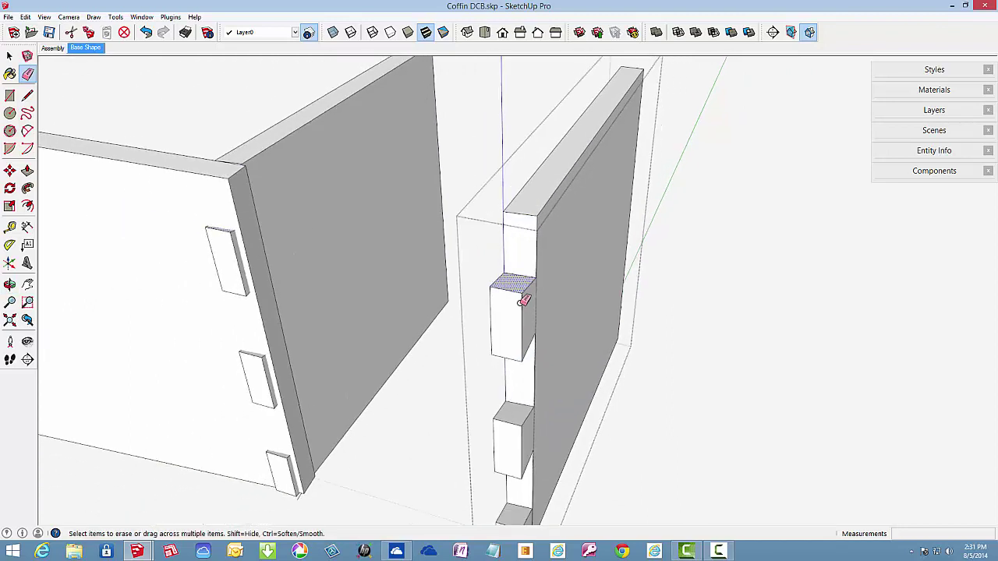
Erase the pin's left edge and the leftover edge below the corner joint
{"action": "mouse_move", "coordinate": [523, 297]}
{"action": "middle_mouse_down"}
{"action": "mouse_move", "coordinate": [546, 286]}
{"action": "mouse_move", "coordinate": [381, 264]}
{"action": "mouse_move", "coordinate": [791, 314]}
{"action": "mouse_move", "coordinate": [884, 312]}
{"action": "mouse_move", "coordinate": [858, 304]}
{"action": "middle_mouse_up"}
{"action": "key", "text": "e"}
{"action": "left_click", "coordinate": [687, 239]}
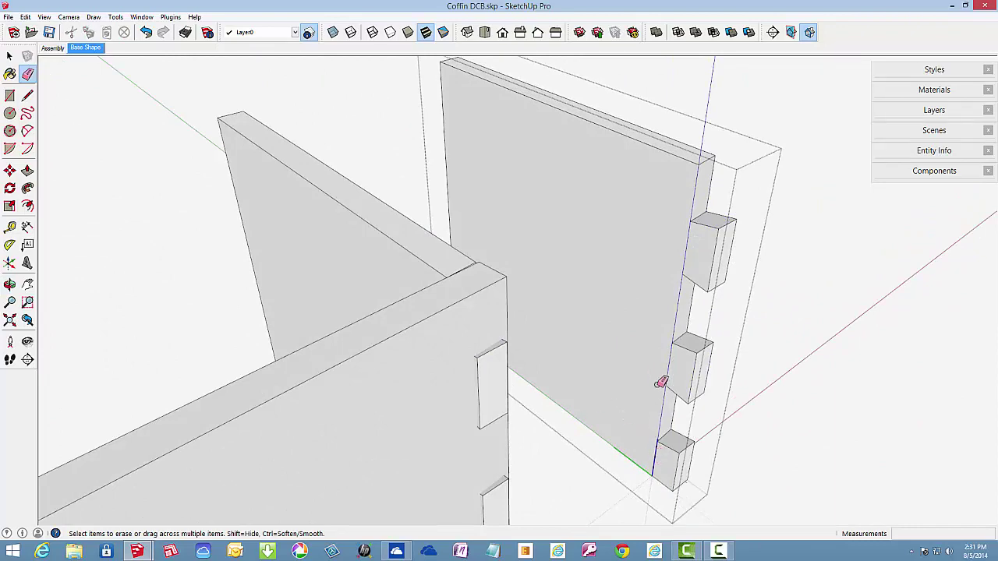
{"action": "mouse_move", "coordinate": [658, 348]}
{"action": "middle_mouse_down"}
{"action": "mouse_move", "coordinate": [478, 369]}
{"action": "mouse_move", "coordinate": [165, 288]}
{"action": "mouse_move", "coordinate": [475, 288]}
{"action": "middle_mouse_up"}
{"action": "scroll", "coordinate": [476, 289], "scroll_direction": "down", "scroll_amount": 1}
{"action": "scroll", "coordinate": [476, 289], "scroll_direction": "down", "scroll_amount": 1}
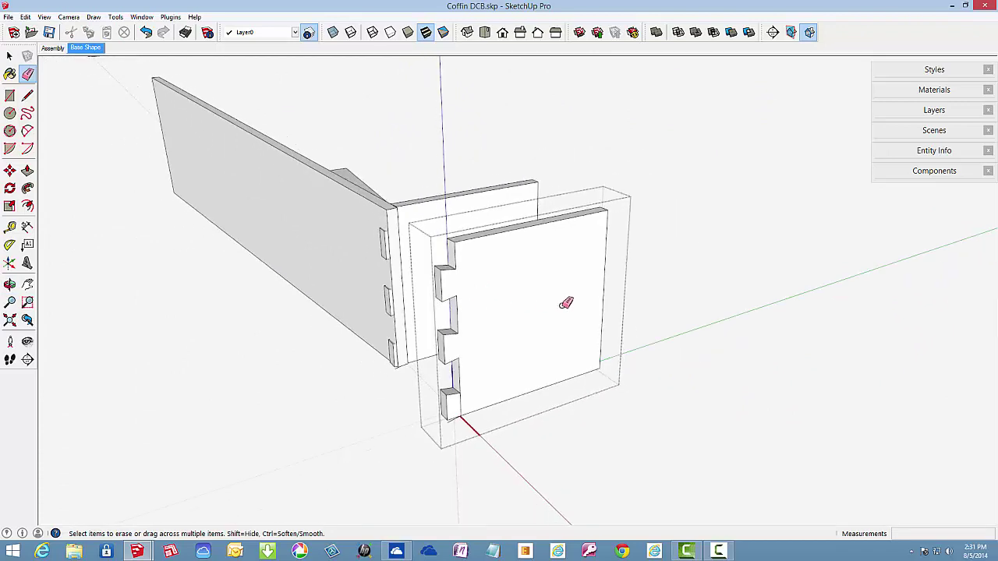
{"action": "middle_click_drag", "start_coordinate": [524, 315], "coordinate": [570, 315]}
{"action": "scroll", "coordinate": [496, 412], "scroll_direction": "up", "scroll_amount": 4}
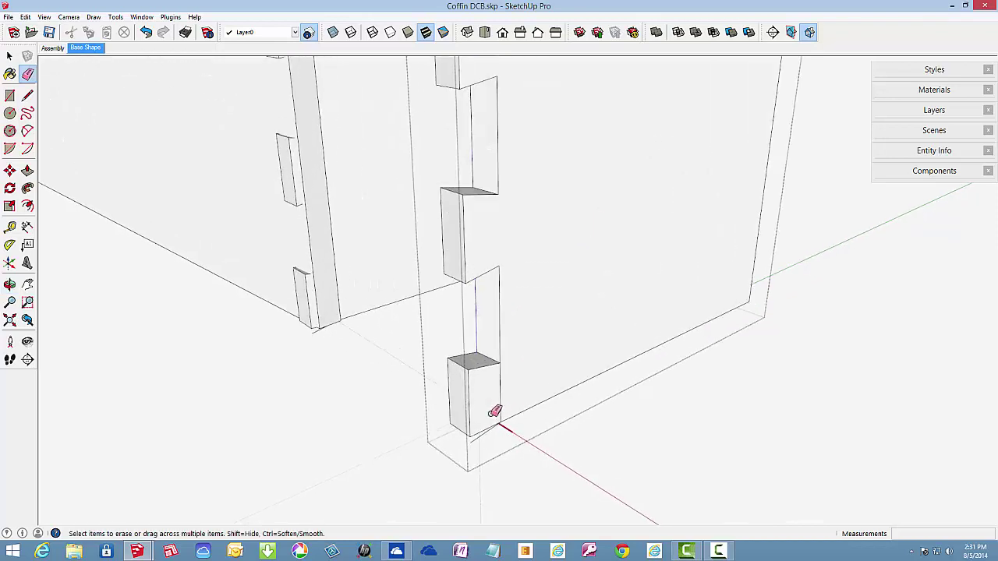
{"action": "left_click", "coordinate": [481, 436]}
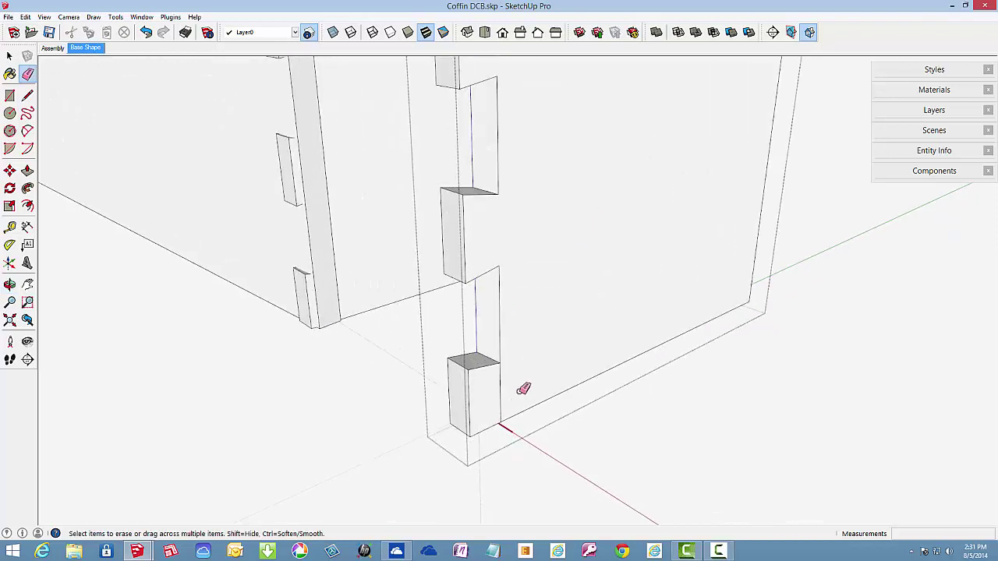
Close the end board component to finish editing it
{"action": "scroll", "coordinate": [523, 389], "scroll_direction": "down", "scroll_amount": 5}
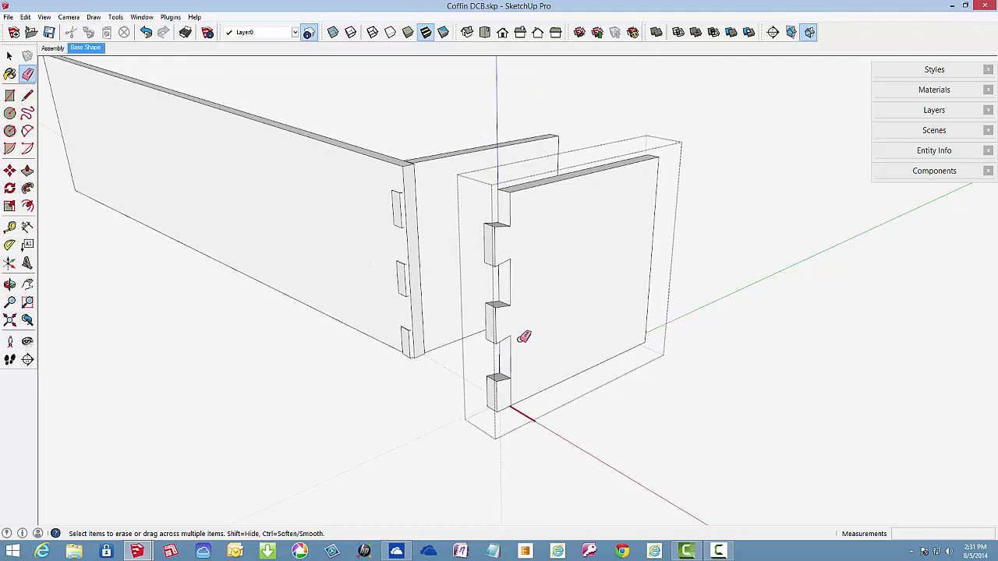
{"action": "right_click", "coordinate": [163, 335]}
{"action": "left_click", "coordinate": [190, 341]}
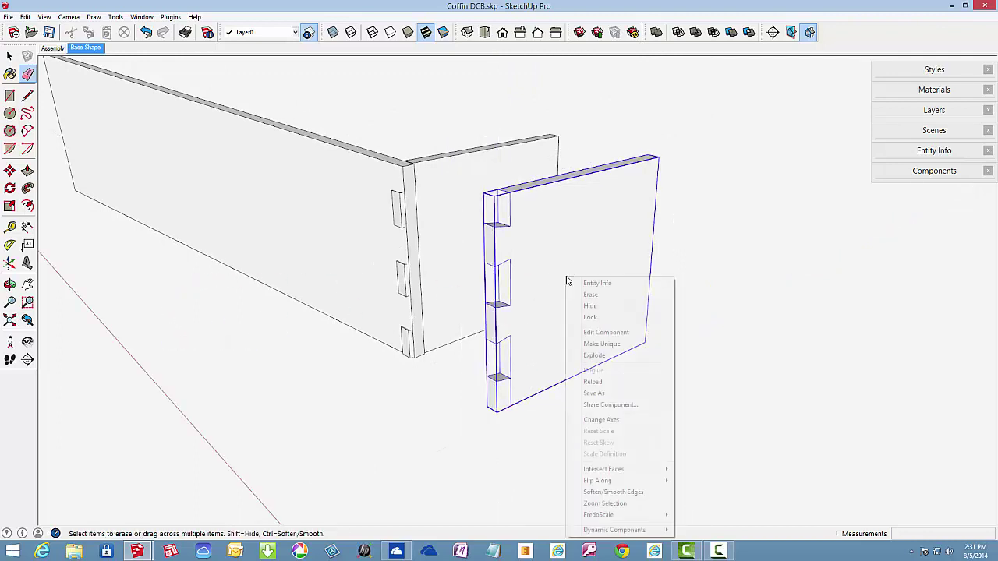